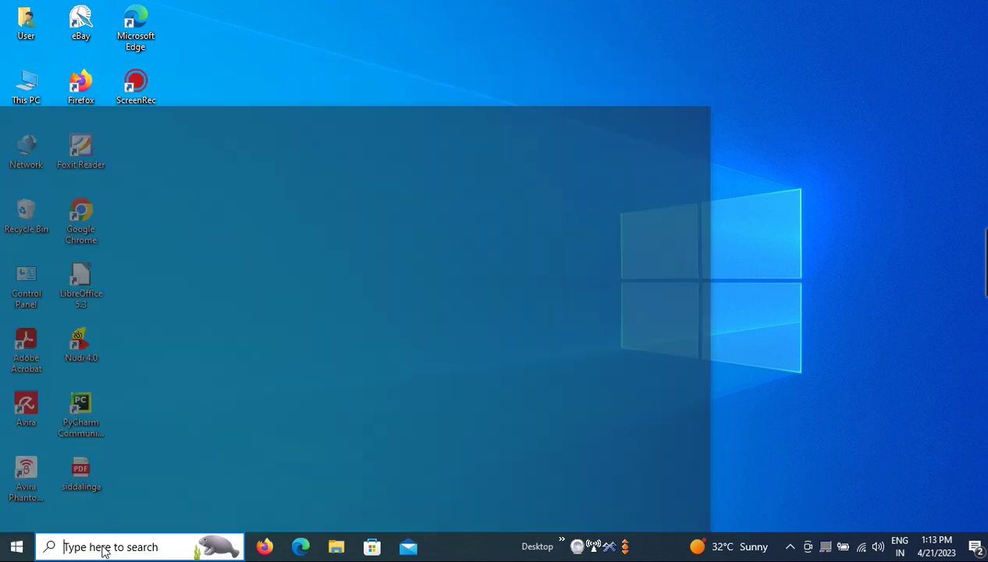
Launch Microsoft Excel, dismiss the activation wizard and open the recent workbook Stud_Data.
{"action": "type", "text": "ex"}
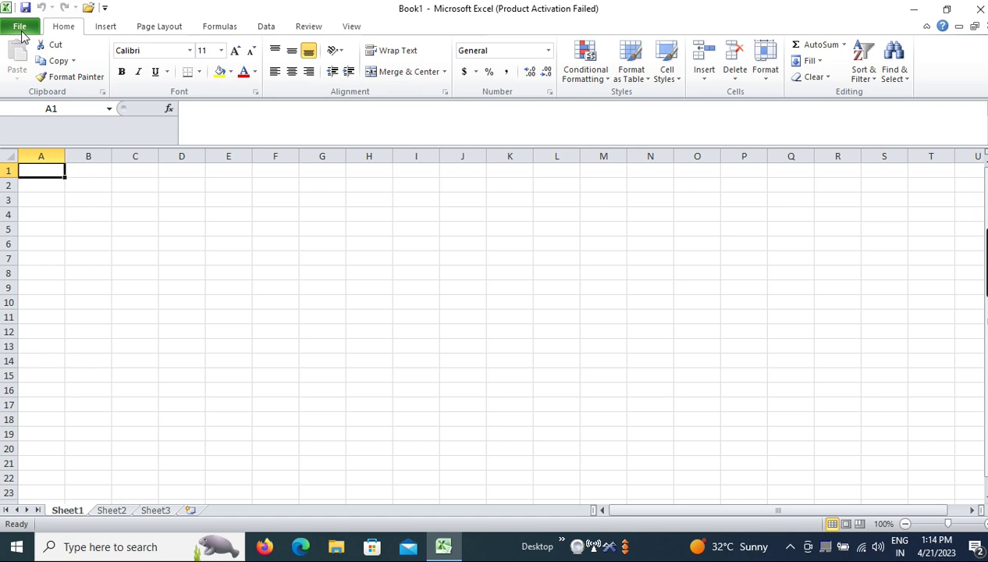
{"action": "left_click", "coordinate": [20, 30]}
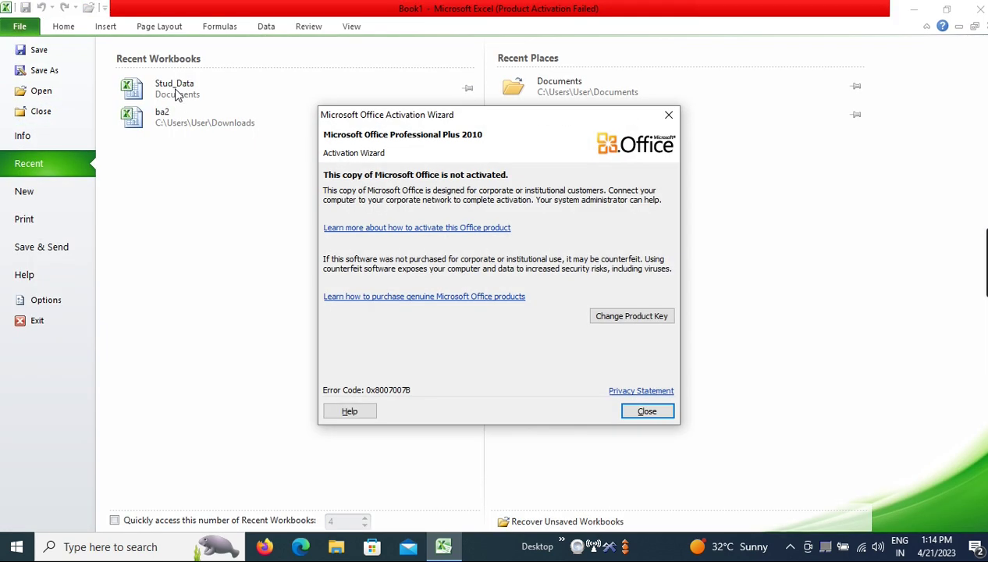
{"action": "left_click", "coordinate": [646, 411]}
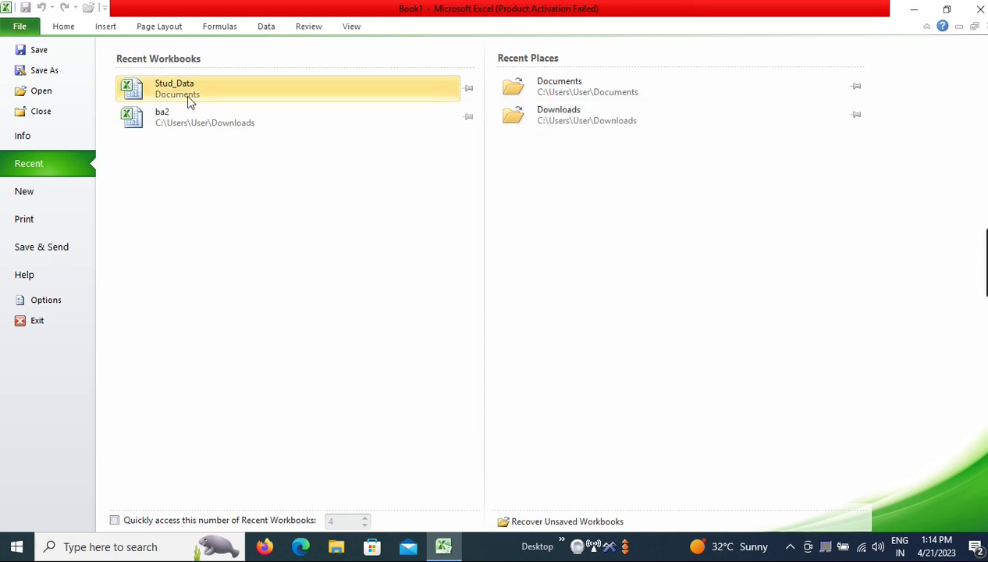
{"action": "left_click", "coordinate": [187, 99]}
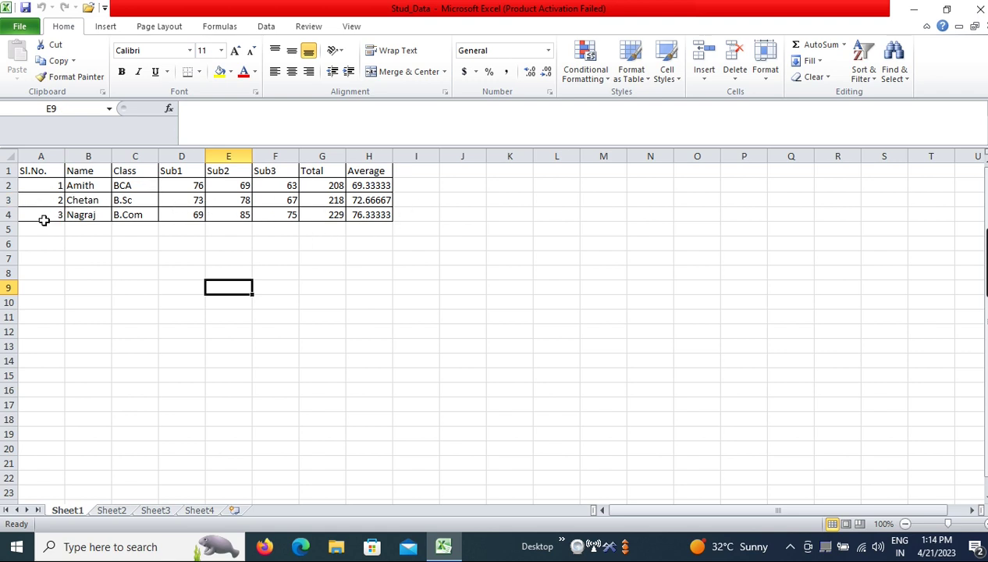
{"action": "left_click", "coordinate": [54, 184]}
{"action": "left_click", "coordinate": [244, 187]}
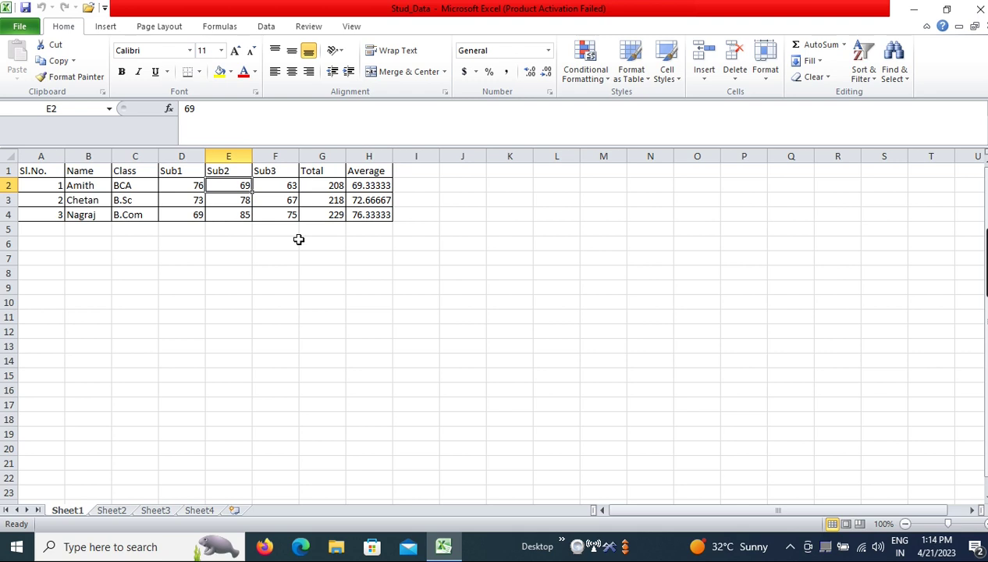
{"action": "left_click", "coordinate": [23, 181]}
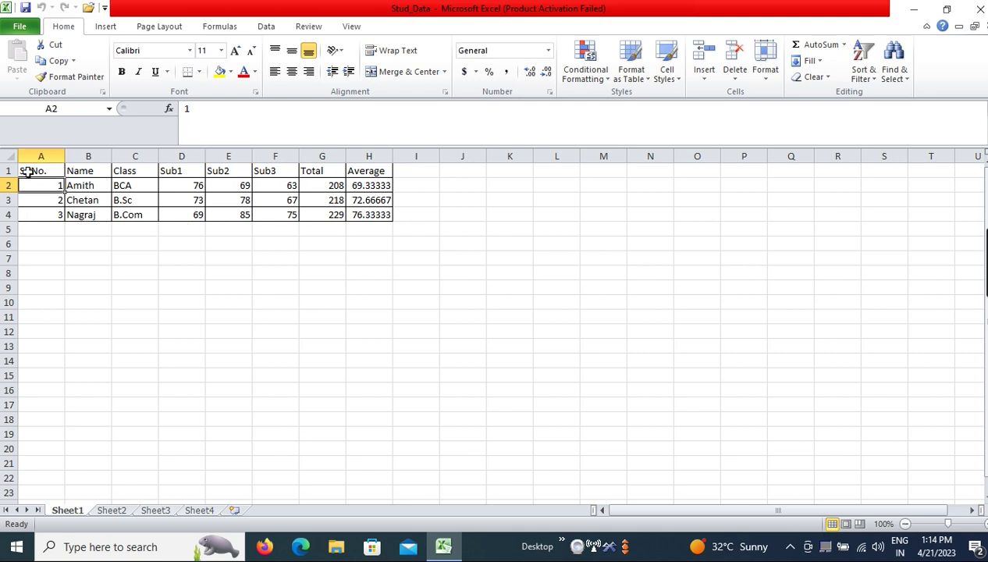
{"action": "left_click", "coordinate": [139, 172]}
{"action": "left_click", "coordinate": [59, 170]}
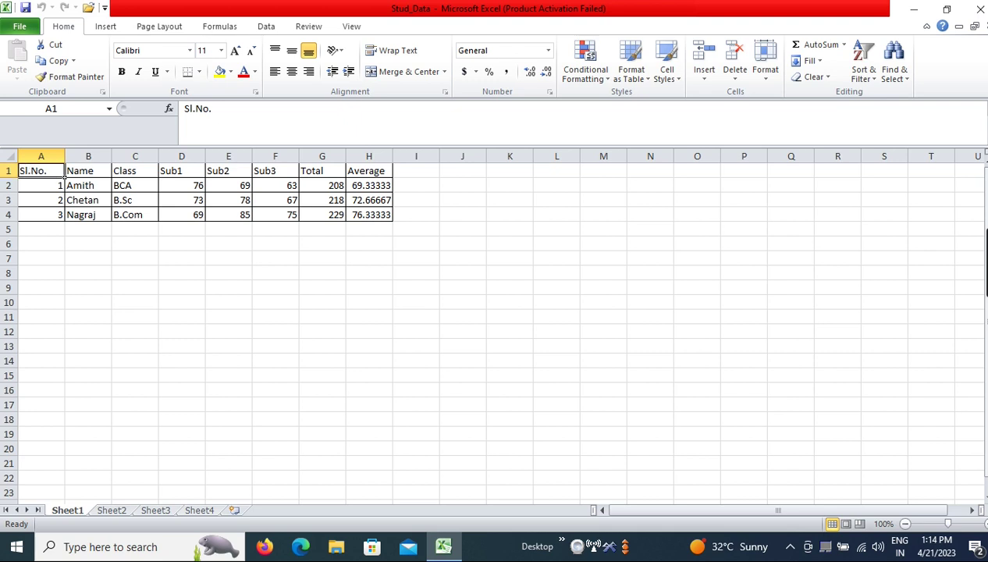
Insert two blank sheet rows above the student table's header row on Sheet1.
{"action": "left_click_drag", "start_coordinate": [10, 171], "coordinate": [20, 176]}
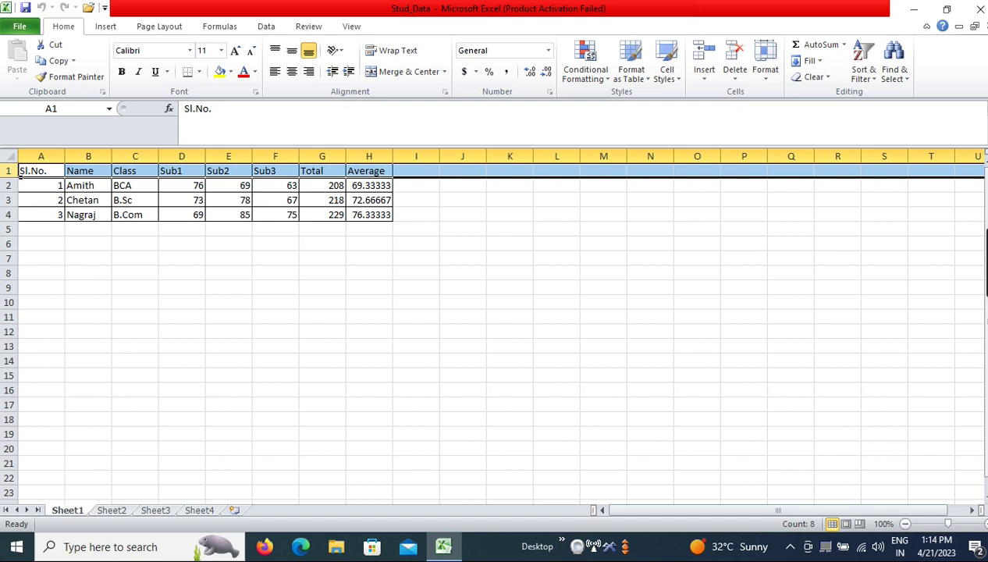
{"action": "right_click", "coordinate": [20, 177]}
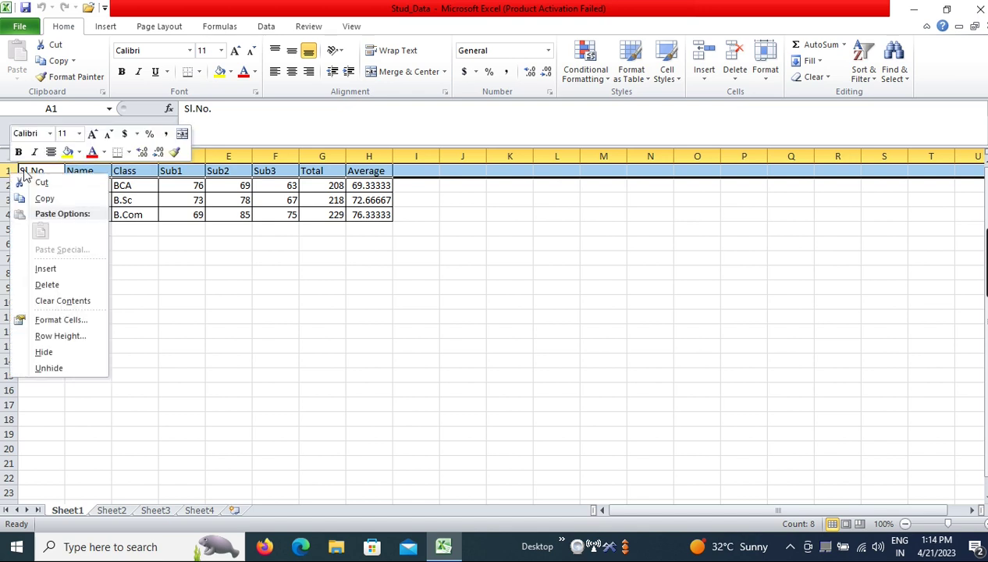
{"action": "left_click", "coordinate": [68, 269]}
{"action": "left_click", "coordinate": [273, 199]}
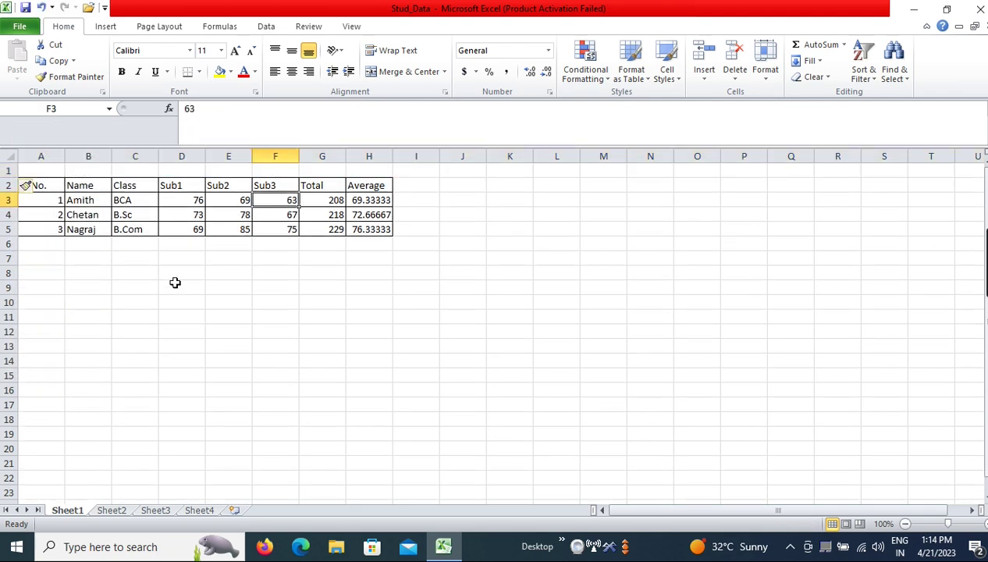
{"action": "left_click", "coordinate": [90, 184]}
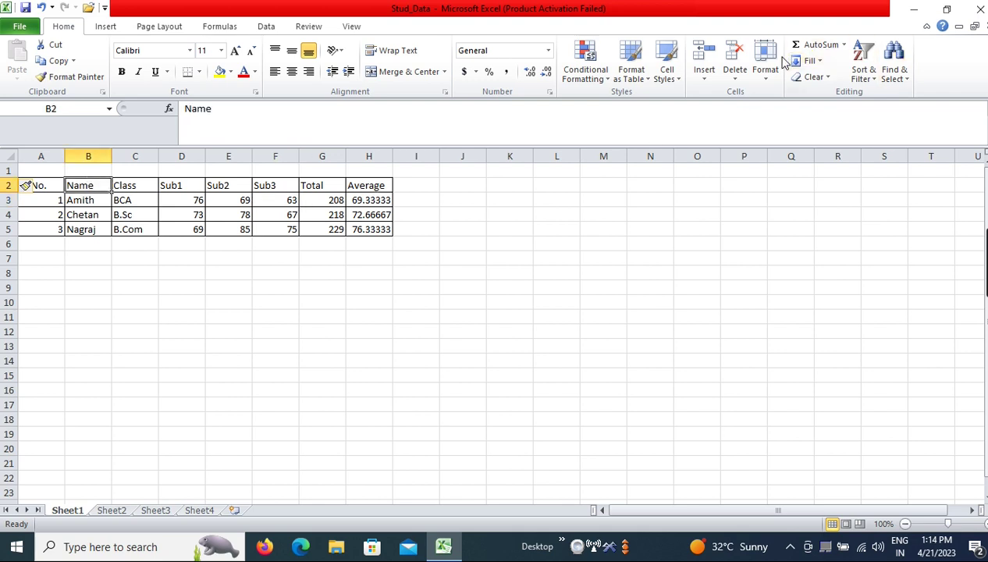
{"action": "left_click", "coordinate": [705, 78]}
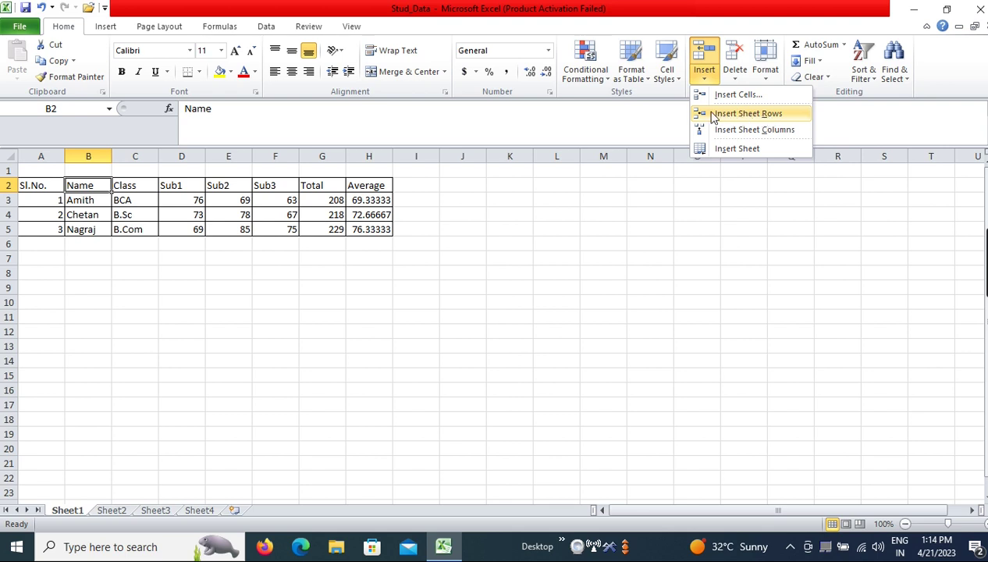
{"action": "left_click", "coordinate": [764, 114]}
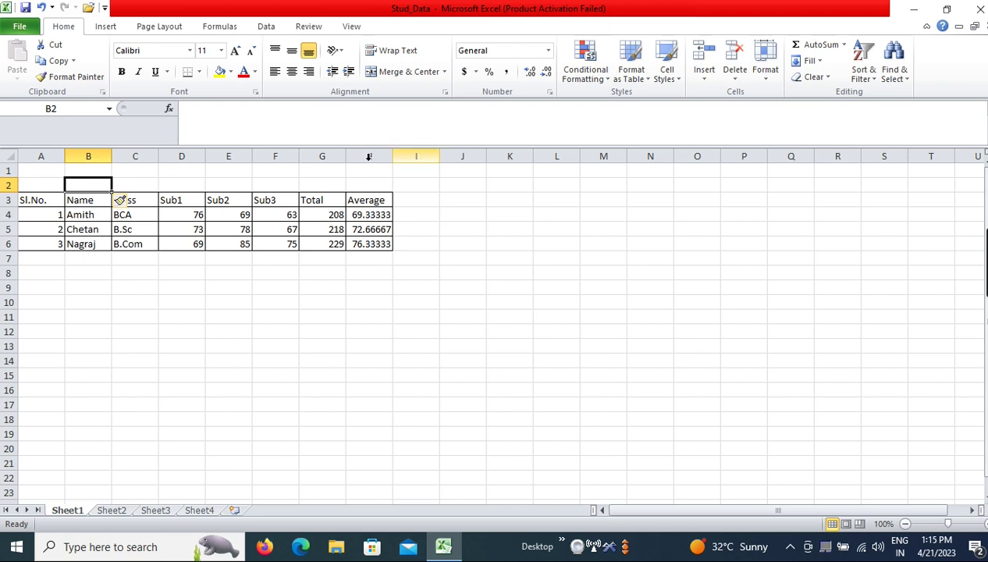
Enter the title "OM SIDDI VINAYAK DEGREE COLLEGE, BIDAR" in cell A1.
{"action": "left_click", "coordinate": [179, 188]}
{"action": "left_click", "coordinate": [45, 178]}
{"action": "left_click", "coordinate": [46, 172]}
{"action": "left_click", "coordinate": [155, 181]}
{"action": "left_click", "coordinate": [65, 172]}
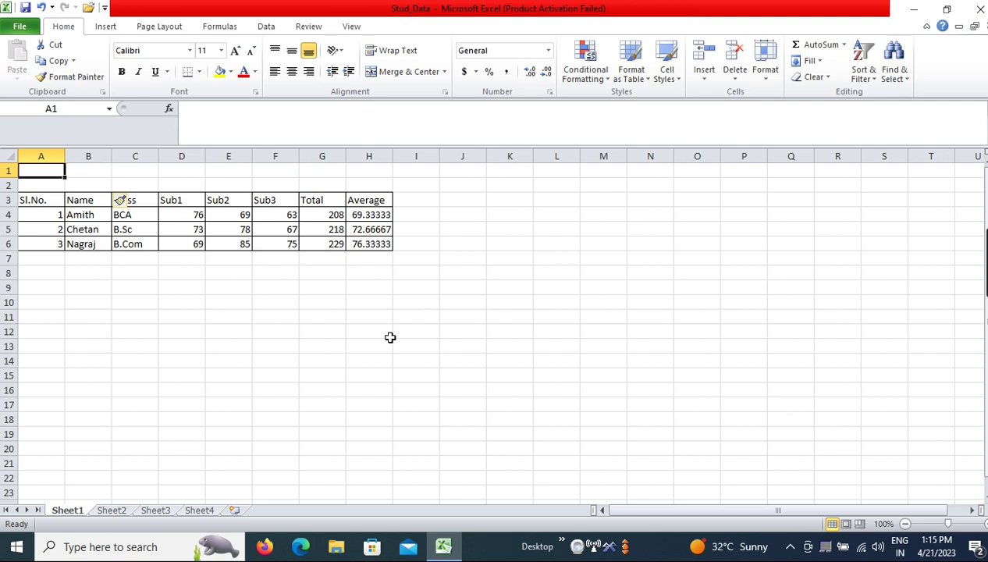
{"action": "type", "text": "OM S"}
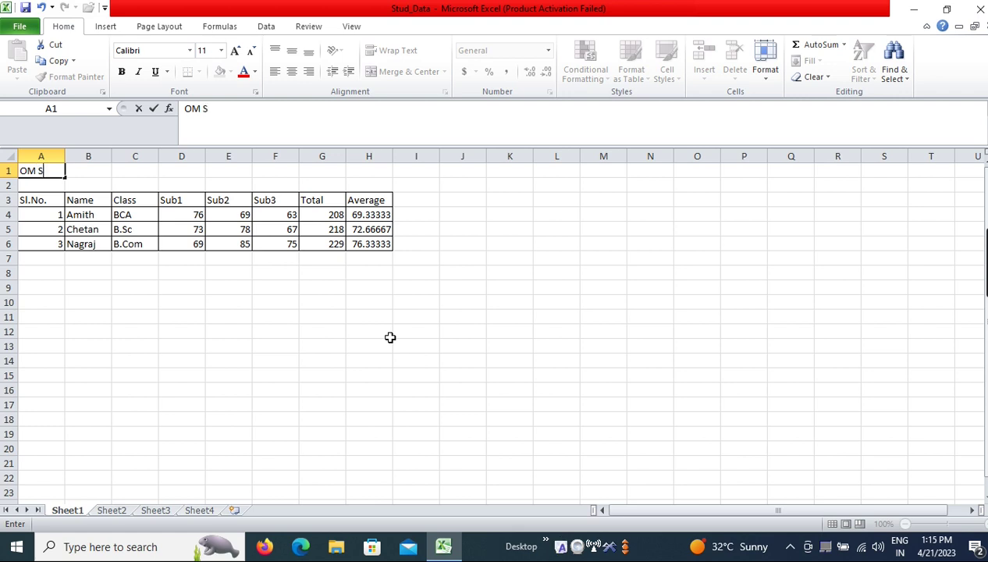
{"action": "type", "text": "IDDI VINAYAK DEGREE COLLEGE, BIDAR"}
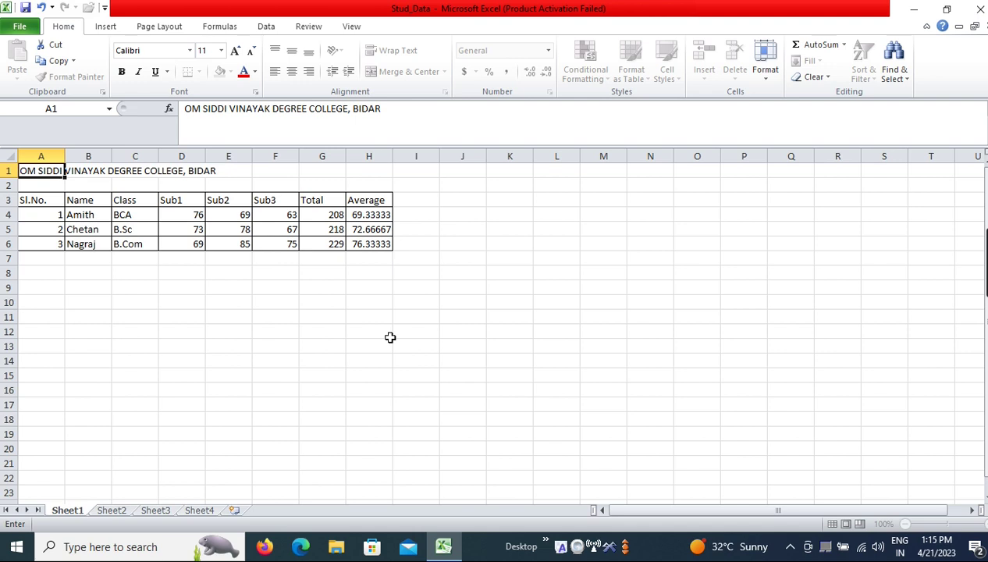
{"action": "key", "text": "Tab"}
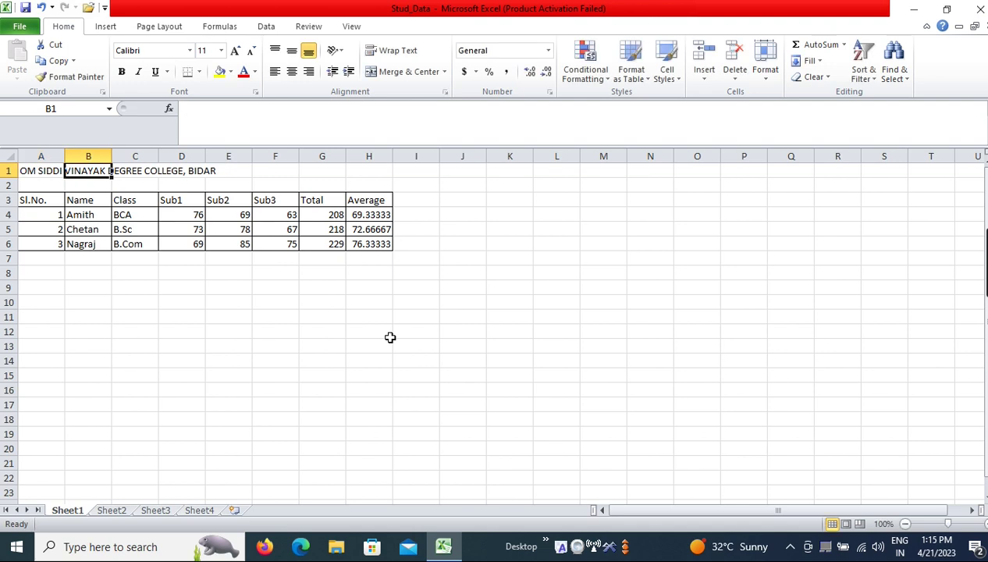
{"action": "key", "text": "Return"}
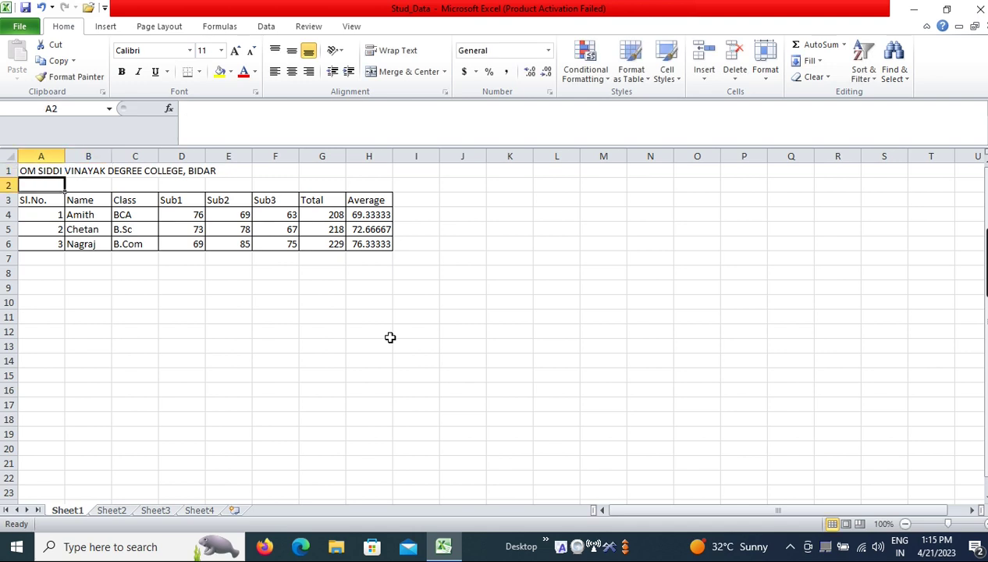
Enter the subtitle "STUDENTS LIST FOR THE ACADEMIC YEAR 2023" in cell A2.
{"action": "type", "text": "STUDENTS LIST"}
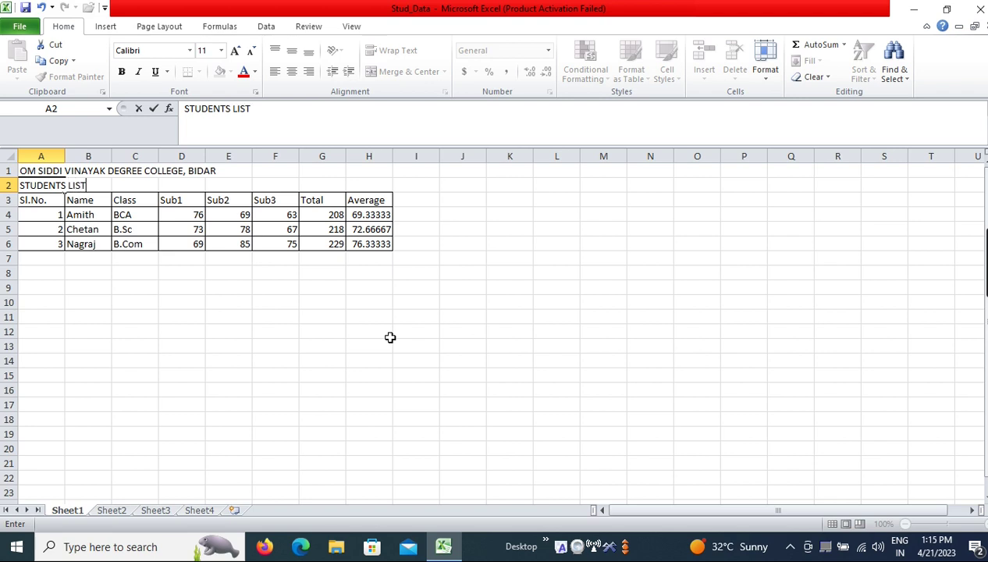
{"action": "type", "text": " FOR THE YEA"}
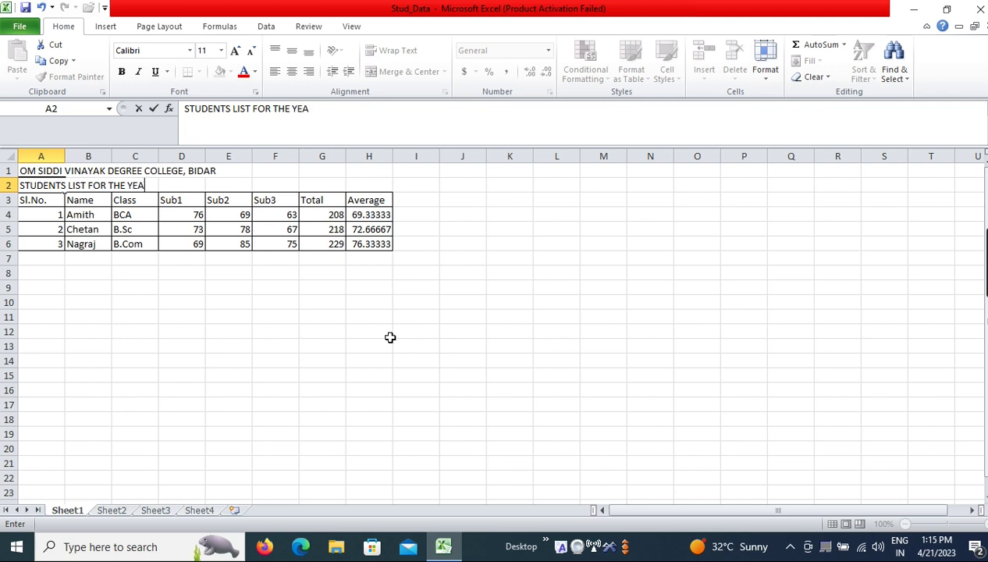
{"action": "type", "text": "RACADEMIC YEAR 2023"}
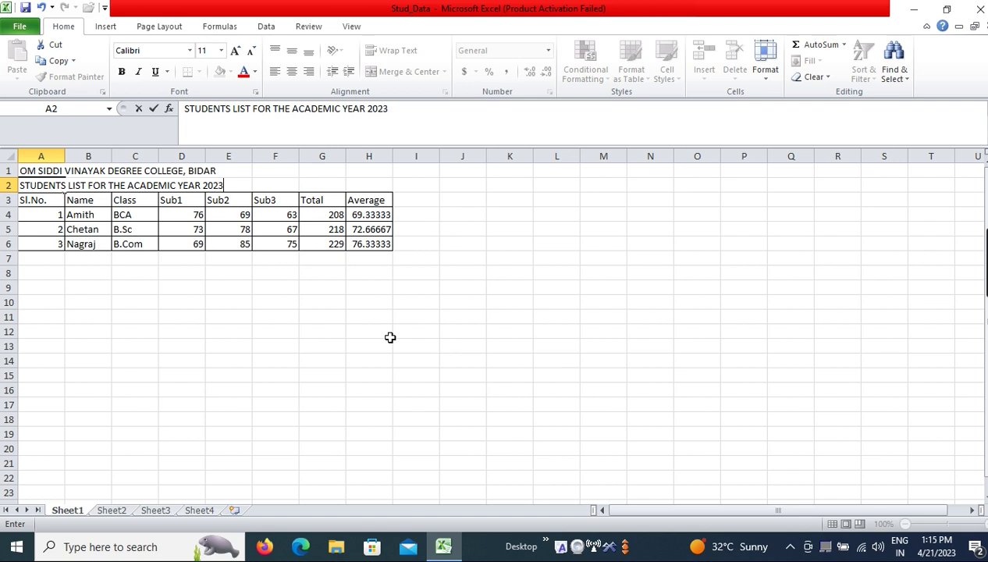
{"action": "key", "text": "Return"}
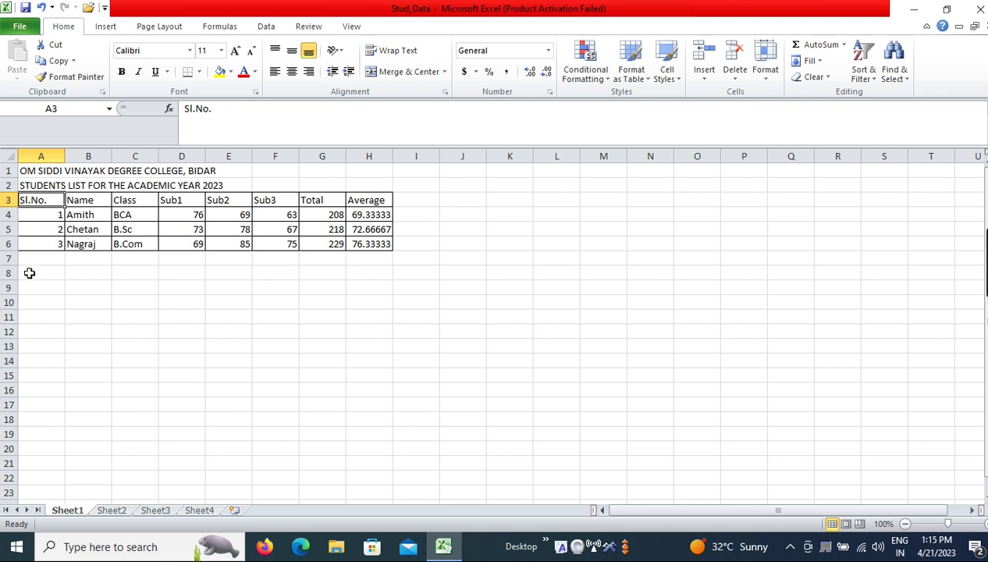
Merge and center the title across A1:H1 and the subtitle across A2:H2.
{"action": "left_click", "coordinate": [45, 173]}
{"action": "left_click_drag", "start_coordinate": [45, 173], "coordinate": [373, 175]}
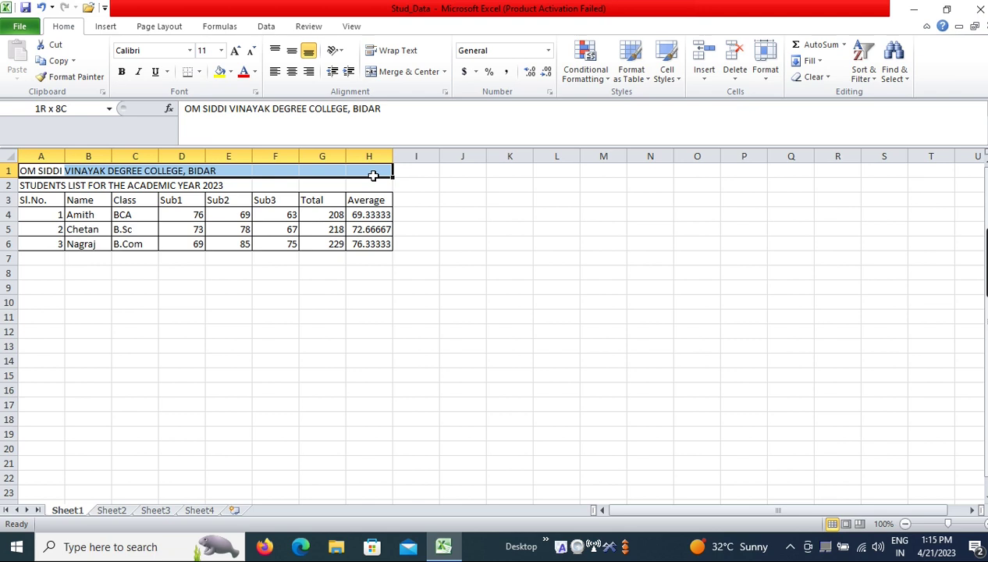
{"action": "left_click_drag", "start_coordinate": [373, 175], "coordinate": [373, 175]}
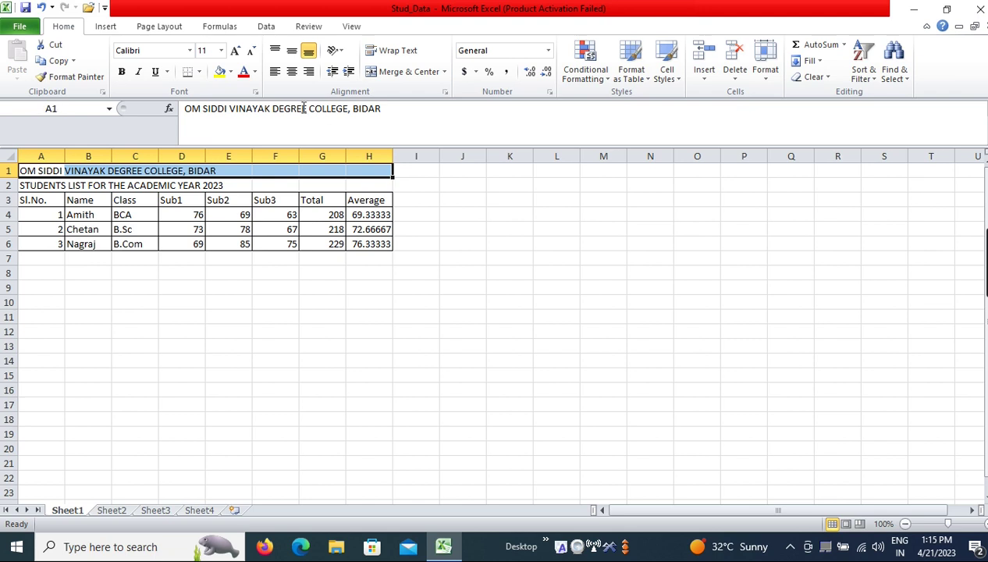
{"action": "left_click", "coordinate": [391, 72]}
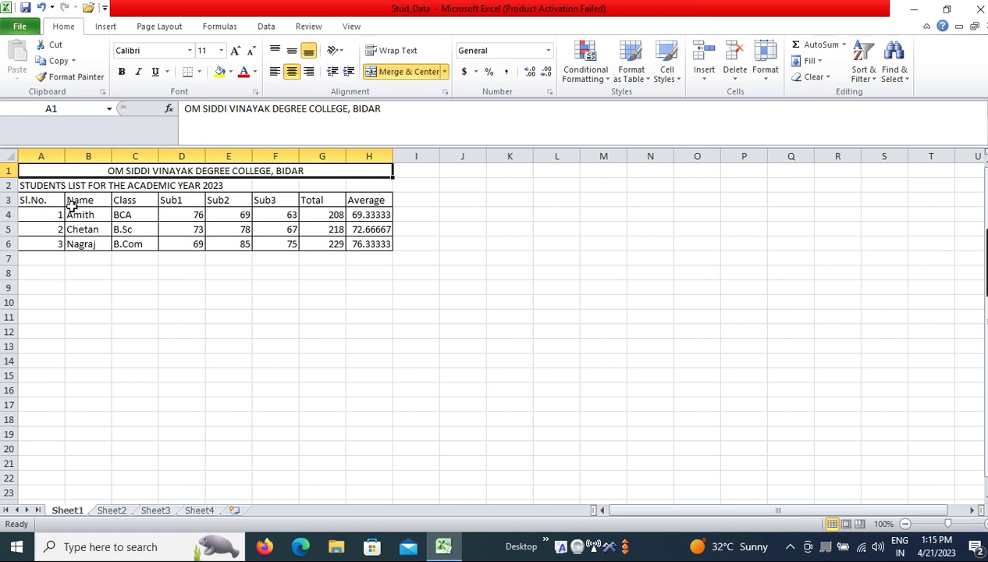
{"action": "left_click_drag", "start_coordinate": [42, 185], "coordinate": [385, 185]}
{"action": "left_click", "coordinate": [388, 71]}
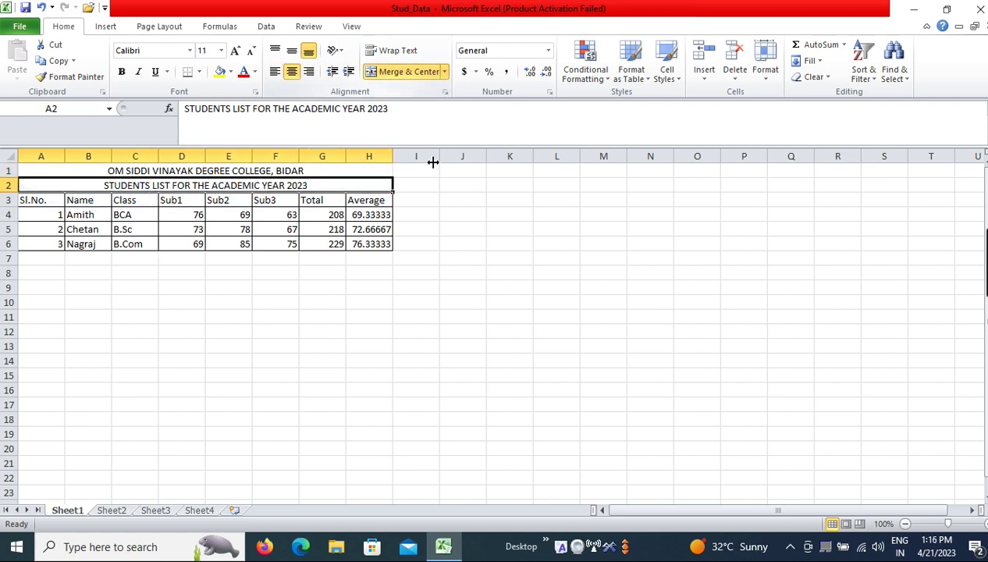
{"action": "left_click", "coordinate": [222, 319]}
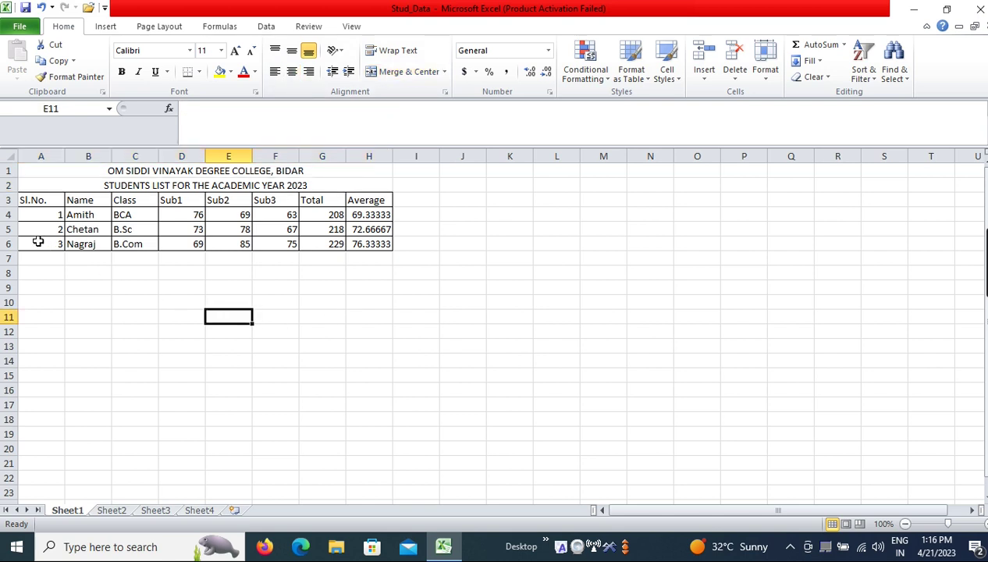
Add Print Preview and Print to the Quick Access Toolbar, preview the printed sheet, and return to the worksheet.
{"action": "left_click", "coordinate": [105, 7]}
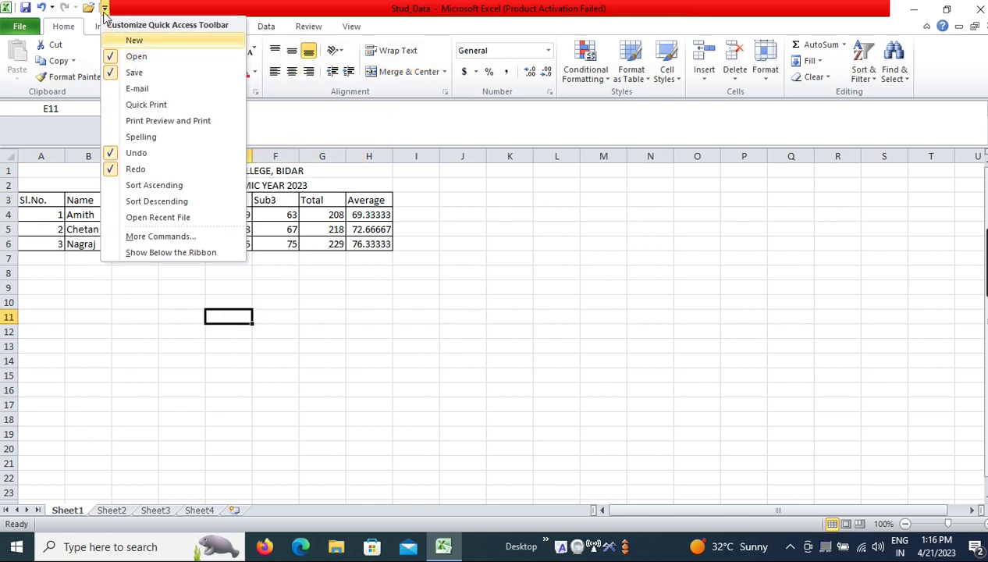
{"action": "left_click", "coordinate": [140, 122]}
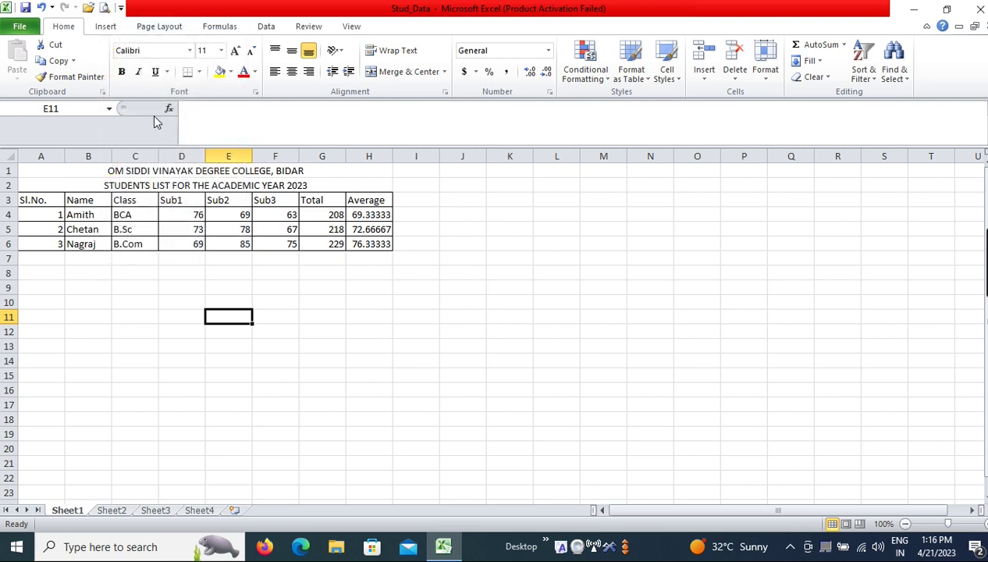
{"action": "left_click", "coordinate": [105, 8]}
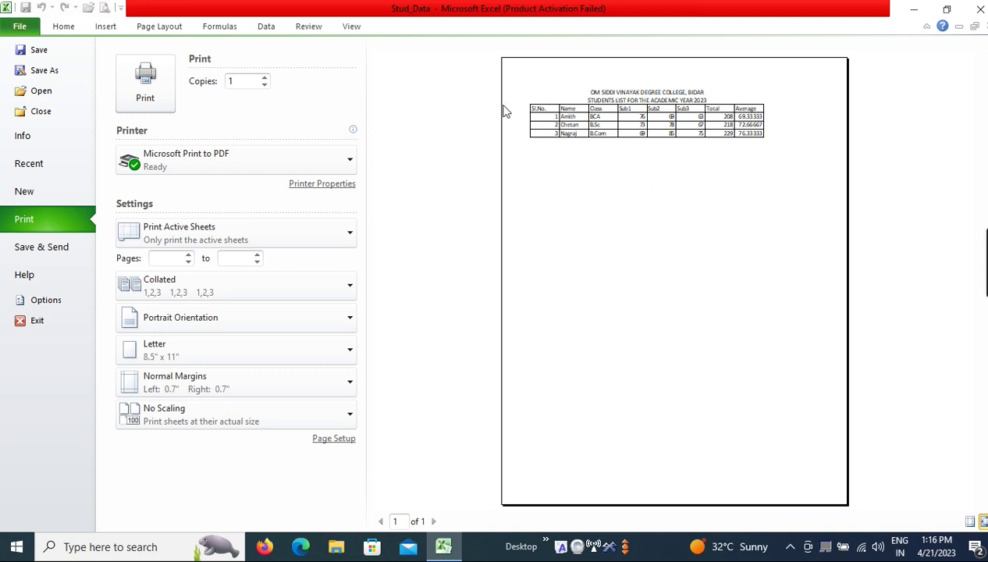
{"action": "left_click", "coordinate": [64, 30]}
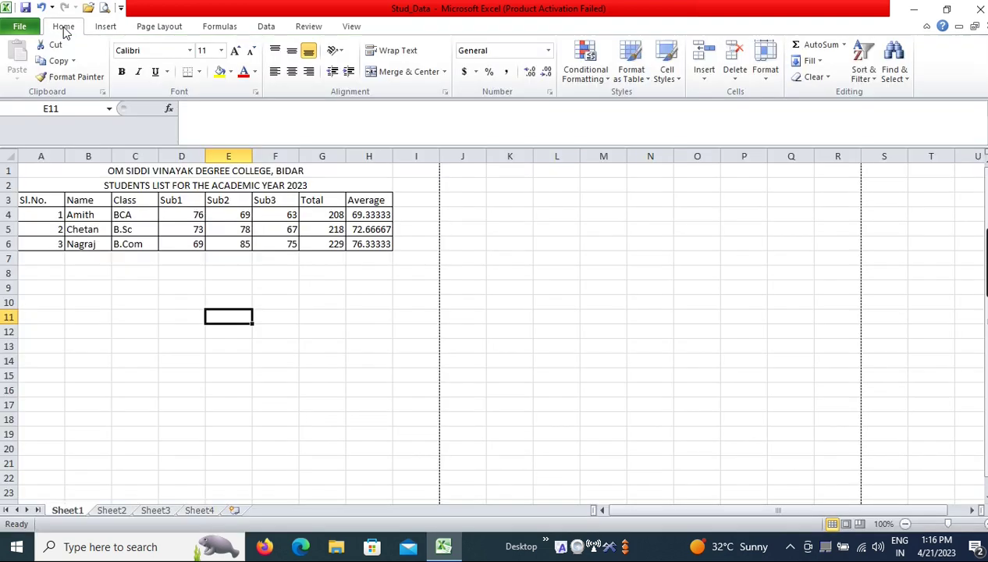
Narrow column A so it just fits the Sl.No. header.
{"action": "left_click", "coordinate": [257, 231]}
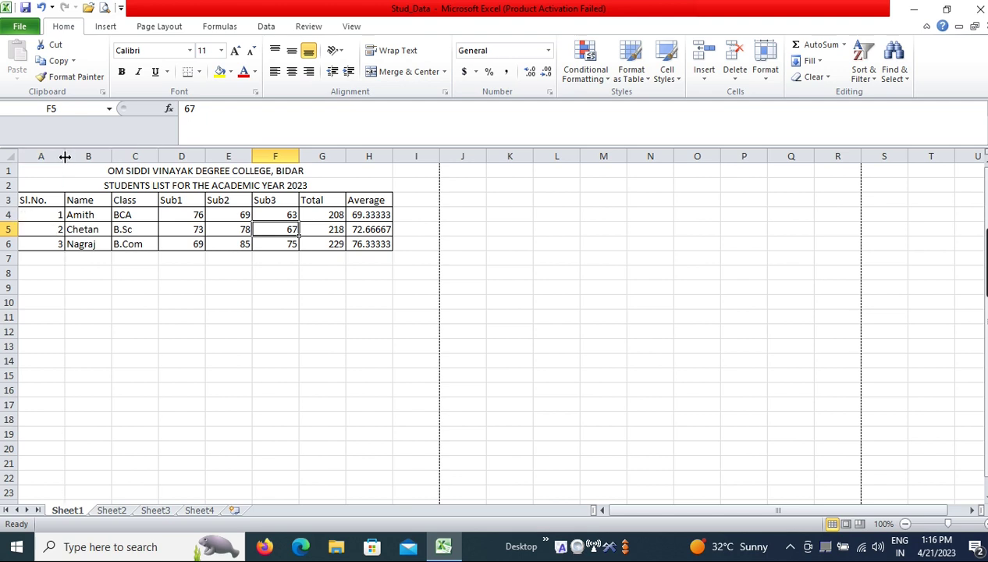
{"action": "left_click_drag", "start_coordinate": [65, 156], "coordinate": [50, 157]}
{"action": "left_click", "coordinate": [30, 253]}
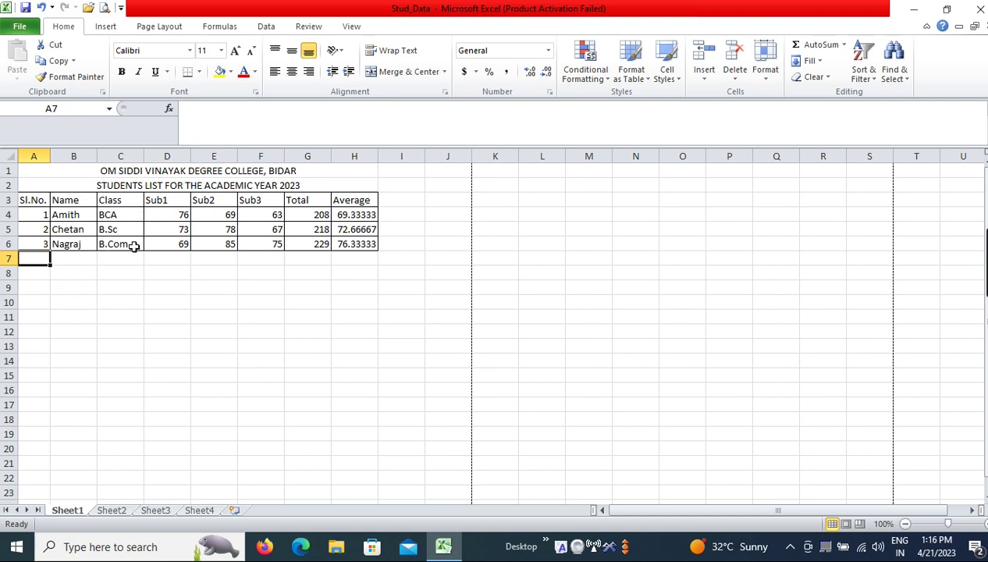
Set the titles and marks table in A1:H6 to the Cambria font at size 12.
{"action": "left_click_drag", "start_coordinate": [48, 175], "coordinate": [75, 242]}
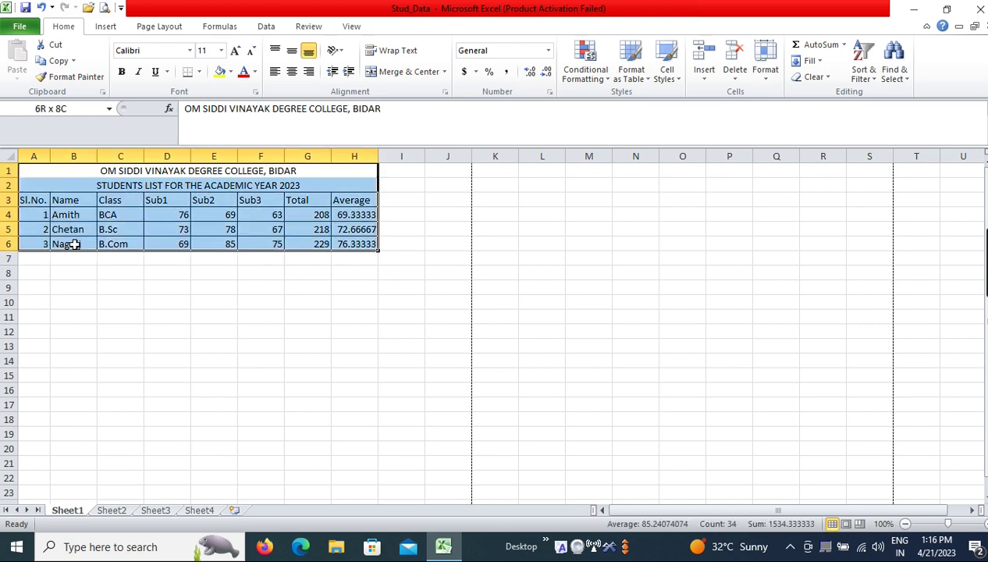
{"action": "left_click", "coordinate": [190, 50]}
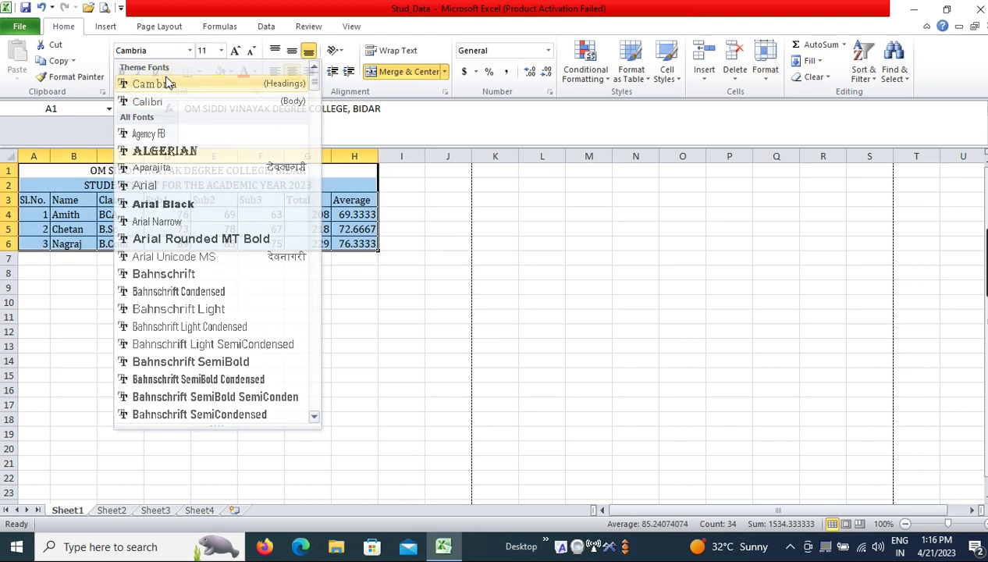
{"action": "left_click", "coordinate": [160, 84]}
{"action": "left_click", "coordinate": [220, 50]}
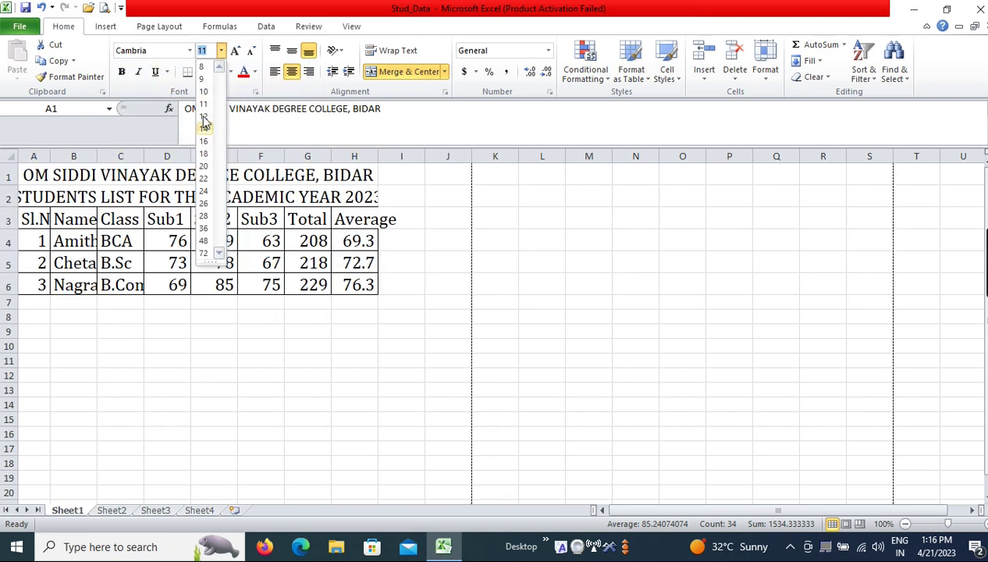
{"action": "left_click", "coordinate": [204, 116]}
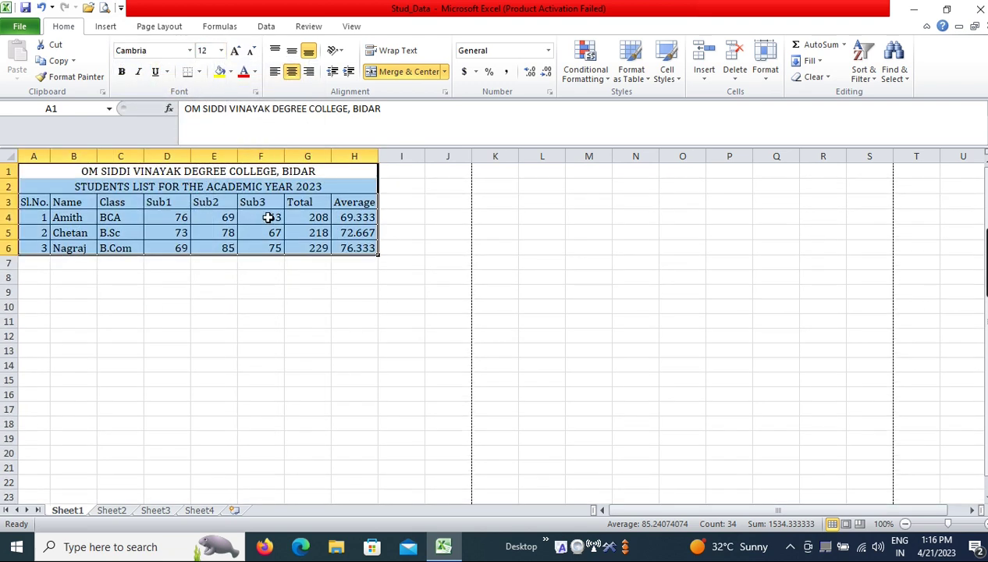
{"action": "left_click", "coordinate": [117, 217]}
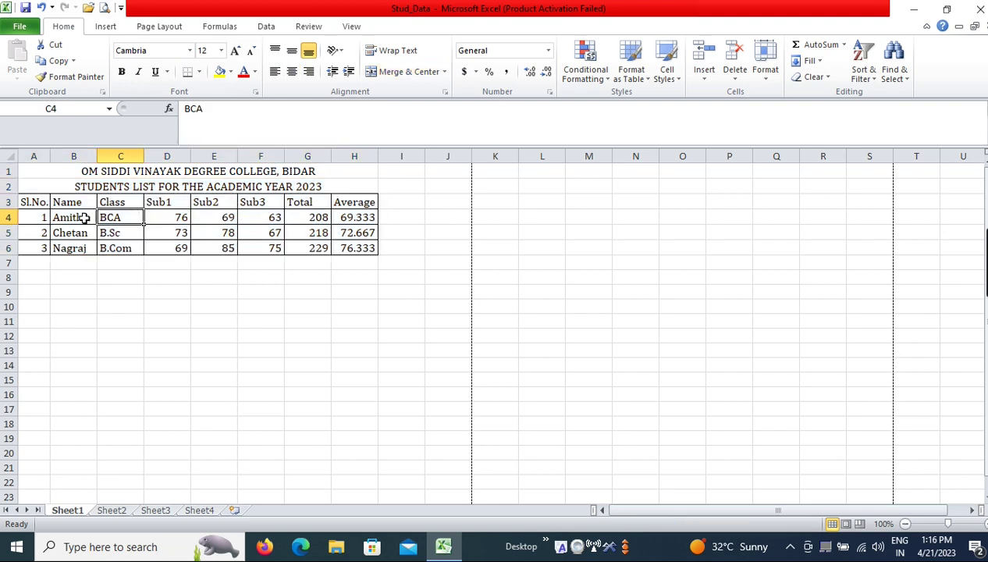
Format the college title in row 1 as red, bold text at size 16.
{"action": "left_click", "coordinate": [57, 171]}
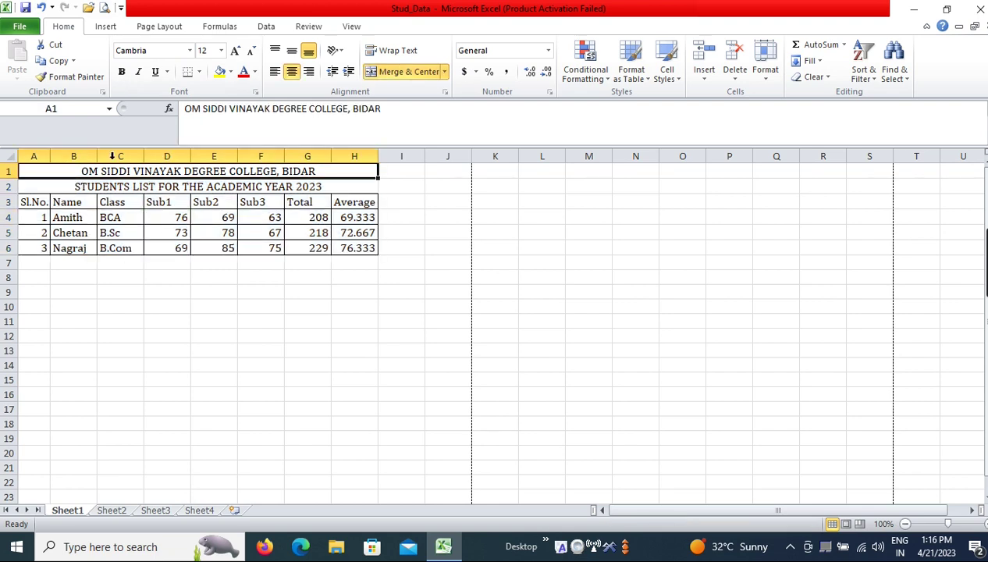
{"action": "left_click", "coordinate": [255, 71]}
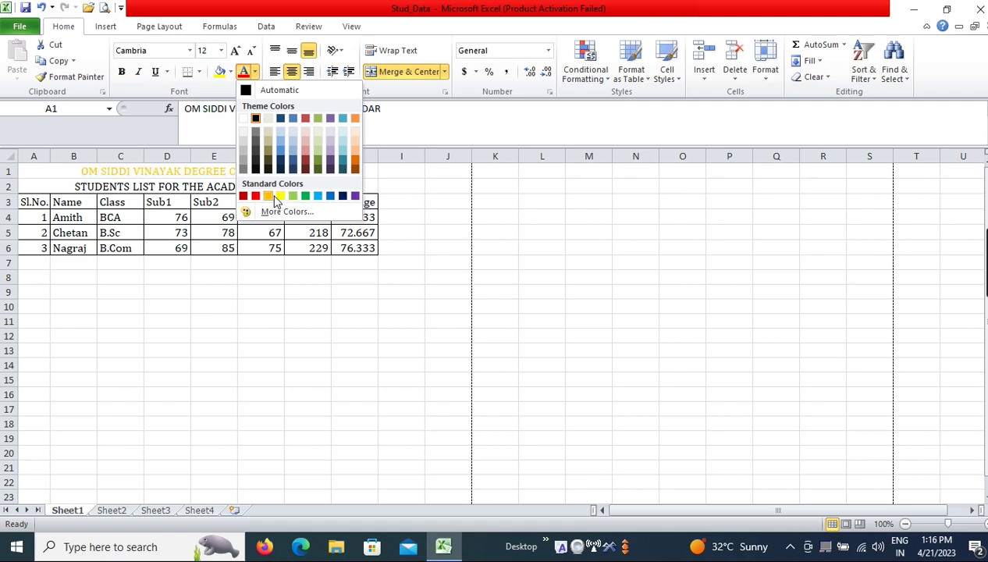
{"action": "left_click", "coordinate": [256, 196]}
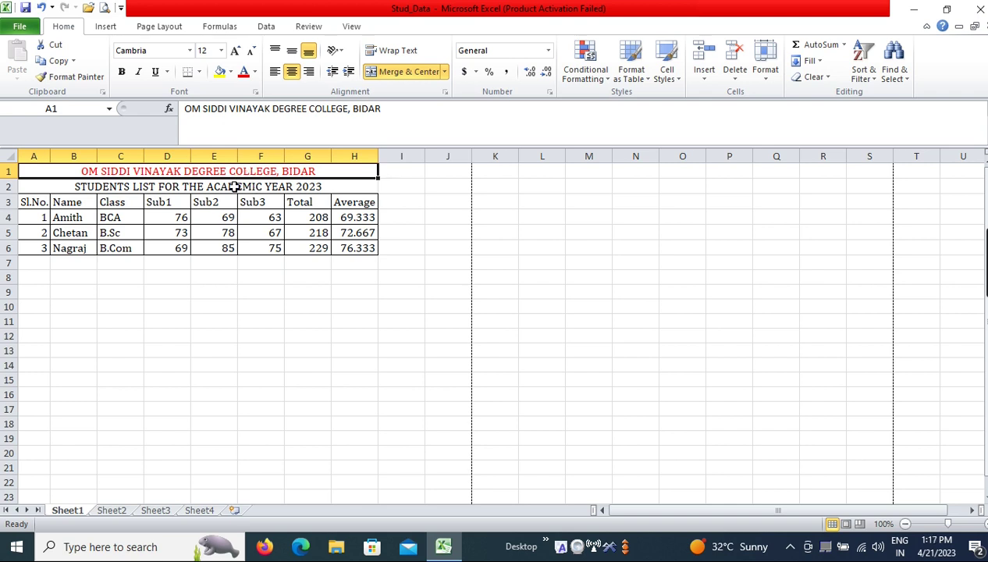
{"action": "left_click", "coordinate": [117, 185]}
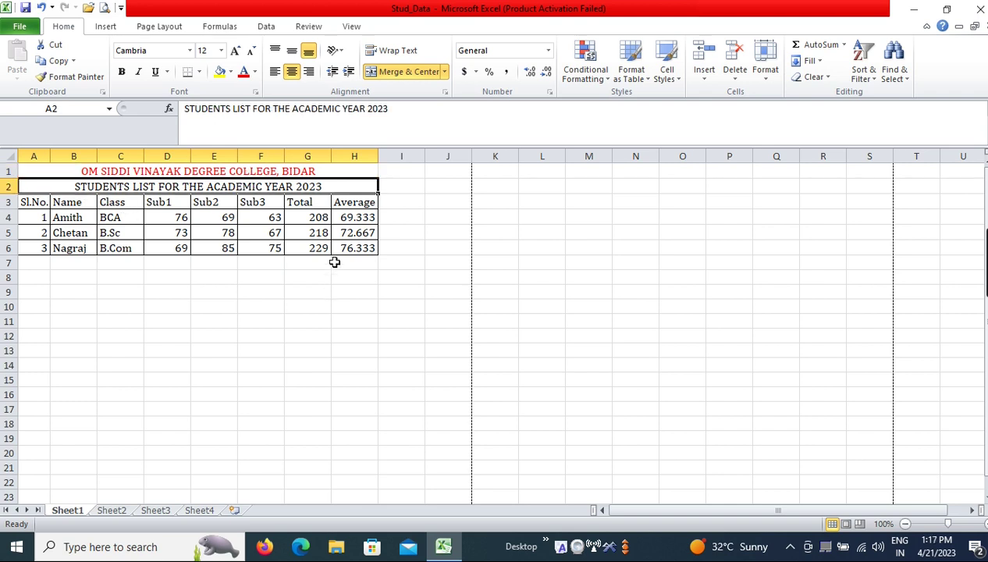
{"action": "left_click", "coordinate": [136, 170]}
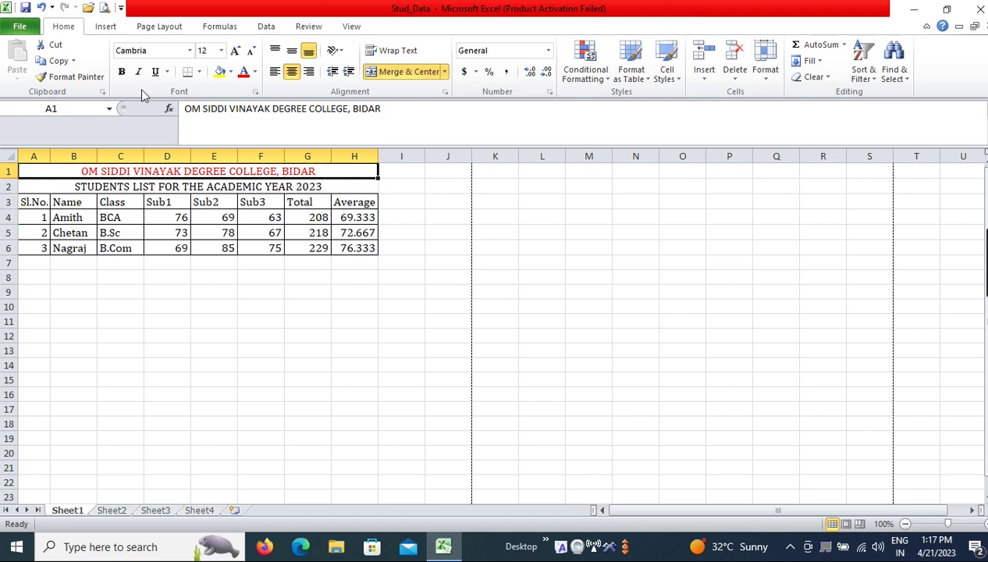
{"action": "left_click", "coordinate": [221, 50]}
{"action": "left_click", "coordinate": [204, 143]}
{"action": "left_click", "coordinate": [344, 313]}
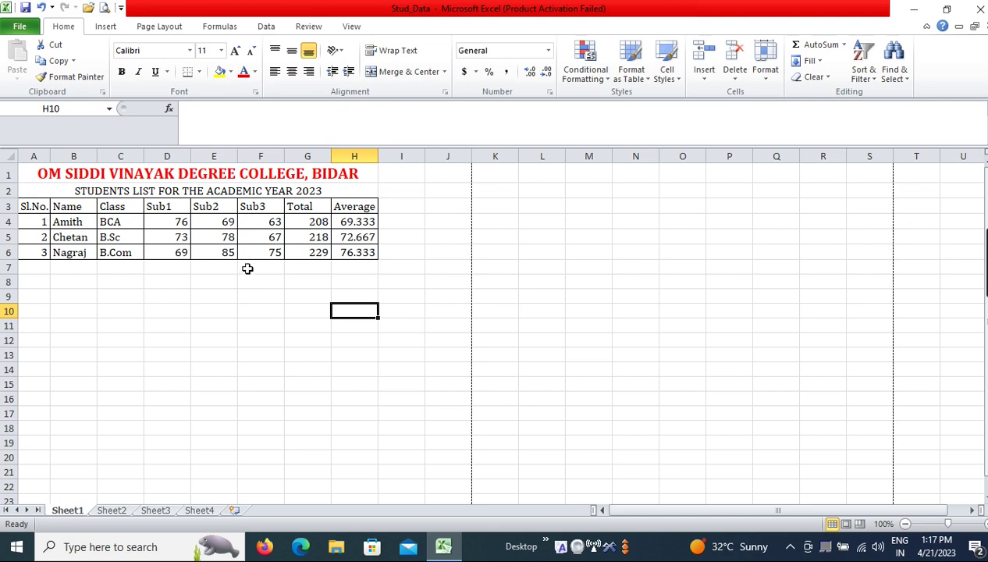
Examine the formulas behind the students' Total and Average cells in columns G and H.
{"action": "left_click", "coordinate": [307, 204]}
{"action": "left_click", "coordinate": [319, 220]}
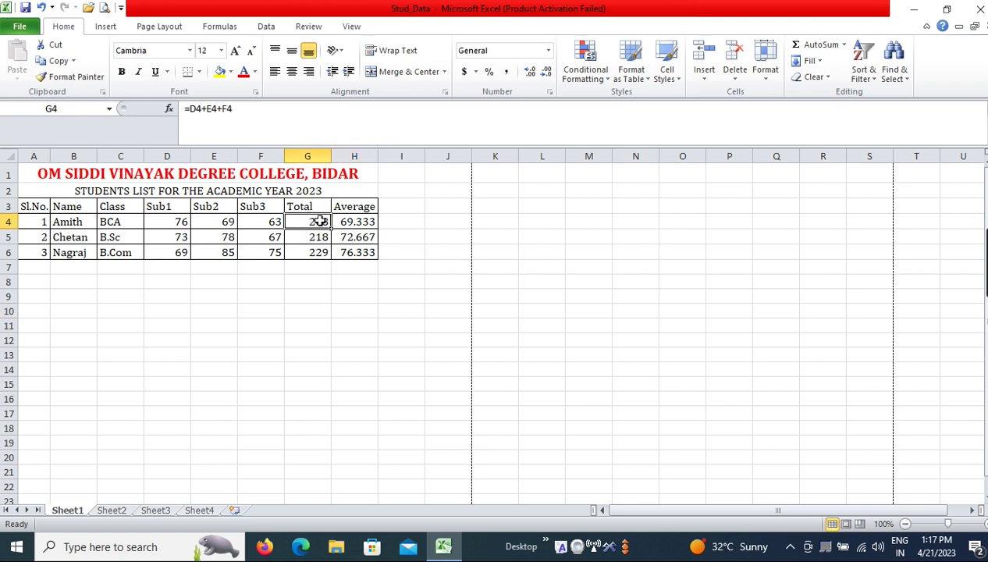
{"action": "left_click", "coordinate": [347, 222]}
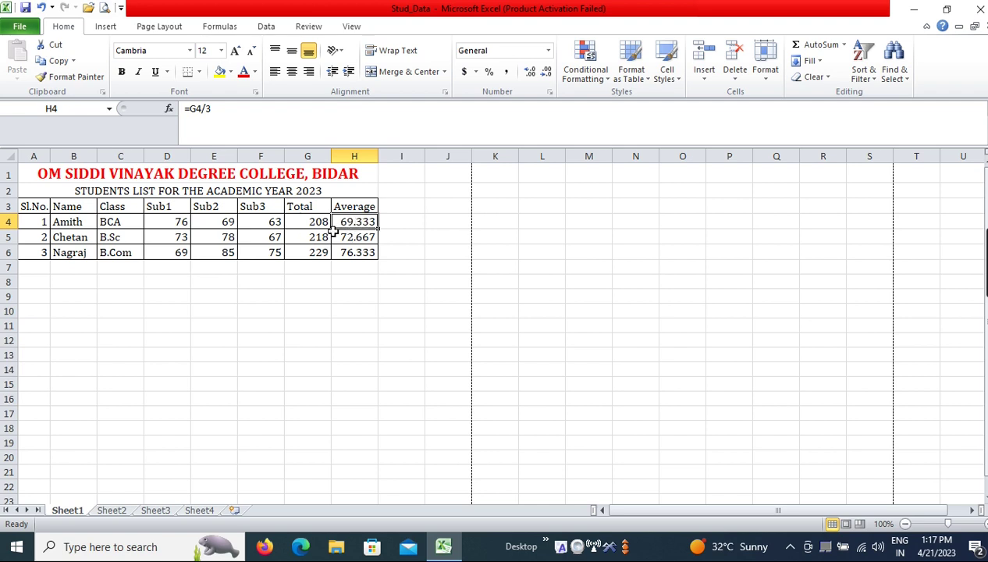
{"action": "left_click", "coordinate": [320, 236]}
{"action": "left_click", "coordinate": [355, 249]}
{"action": "left_click", "coordinate": [313, 251]}
{"action": "left_click", "coordinate": [305, 222]}
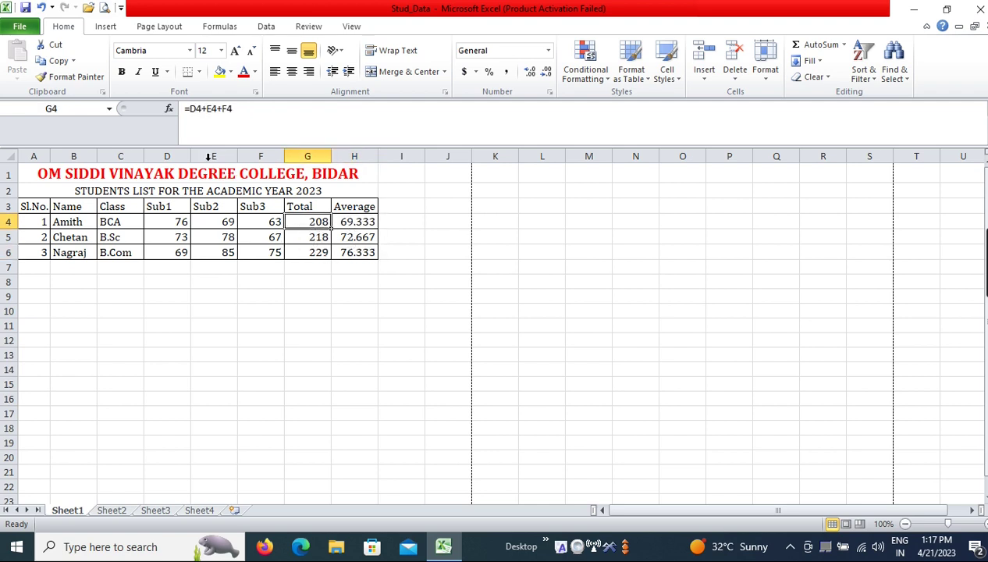
{"action": "left_click", "coordinate": [346, 221]}
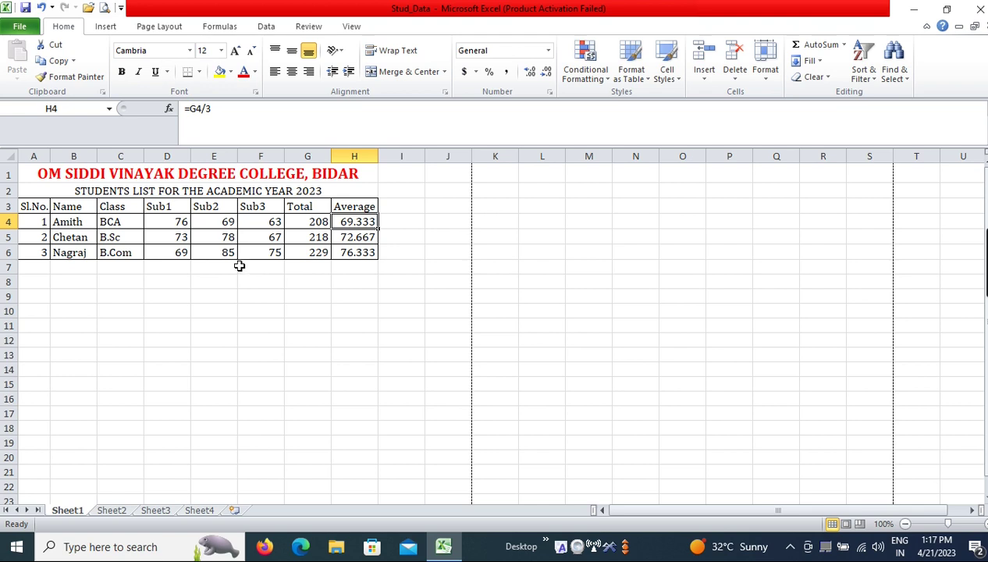
{"action": "left_click", "coordinate": [306, 218]}
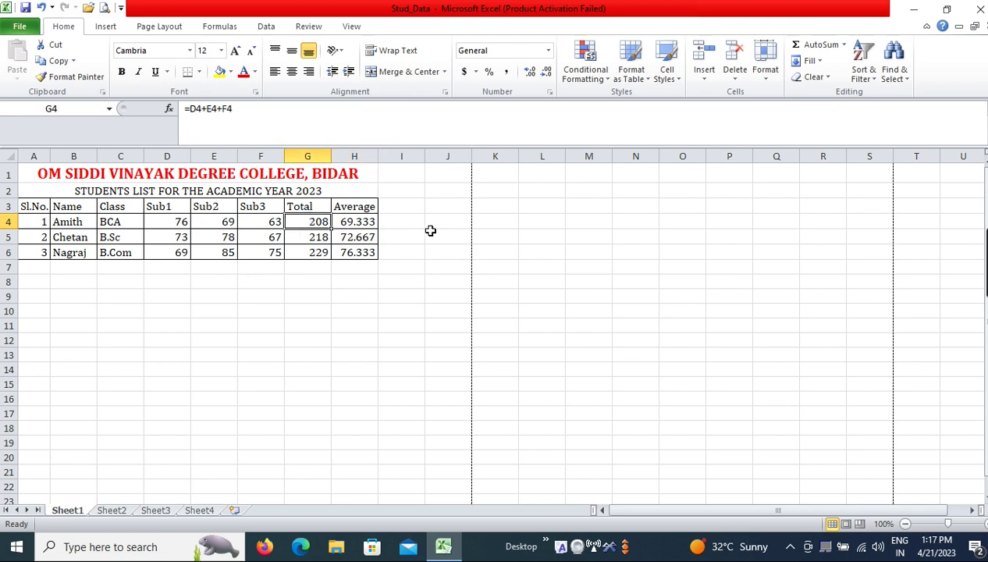
{"action": "left_click", "coordinate": [349, 223]}
{"action": "left_click", "coordinate": [320, 236]}
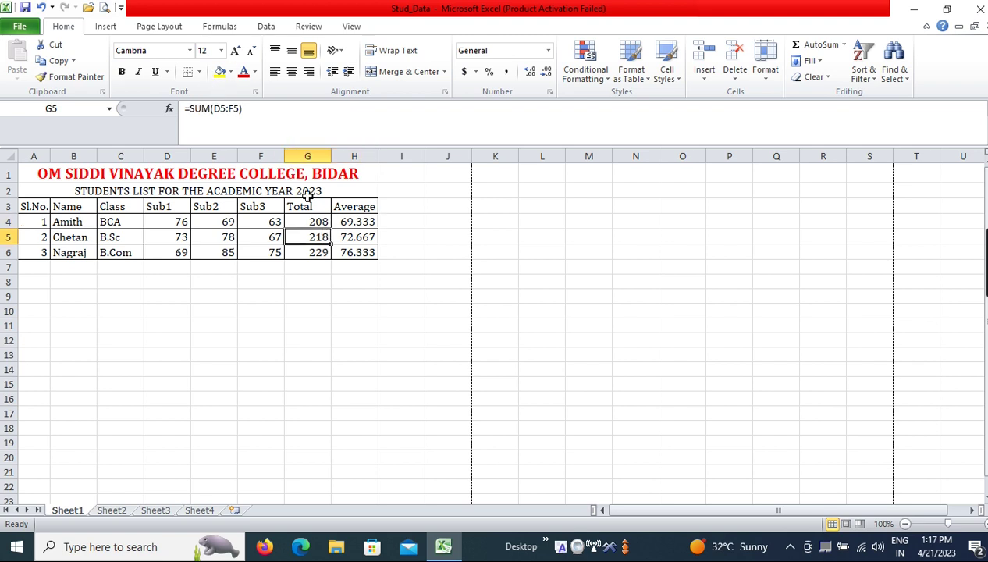
{"action": "left_click", "coordinate": [344, 236]}
{"action": "left_click", "coordinate": [324, 252]}
{"action": "left_click", "coordinate": [347, 253]}
{"action": "left_click", "coordinate": [313, 221]}
Enter the column header "Grade" in cell I3, next to Average.
{"action": "left_click", "coordinate": [401, 207]}
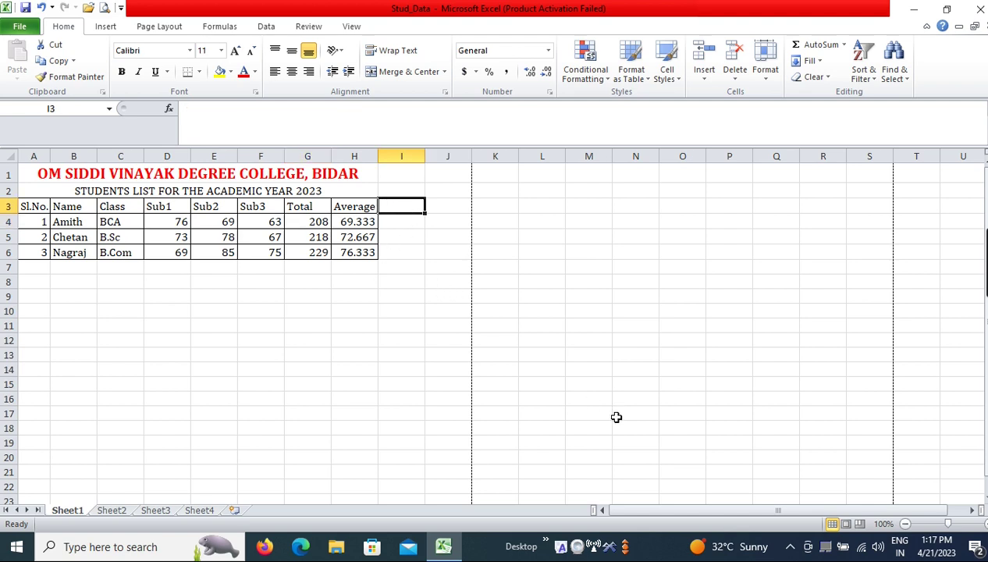
{"action": "type", "text": "gRADE"}
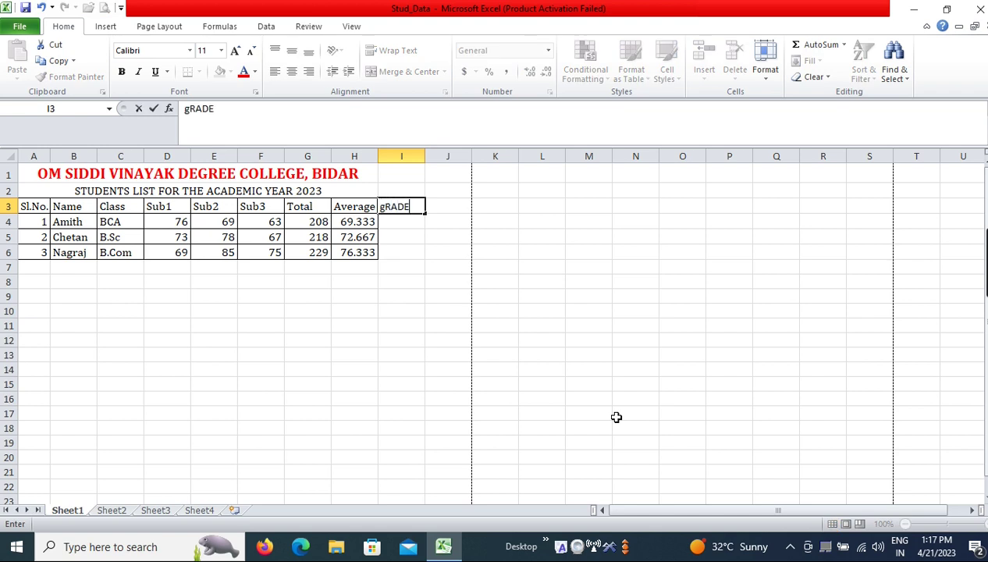
{"action": "key", "text": "BackSpace"}
{"action": "key", "text": "BackSpace"}
{"action": "key", "text": "BackSpace"}
{"action": "key", "text": "BackSpace"}
{"action": "key", "text": "BackSpace"}
{"action": "type", "text": "Grade"}
{"action": "key", "text": "Return"}
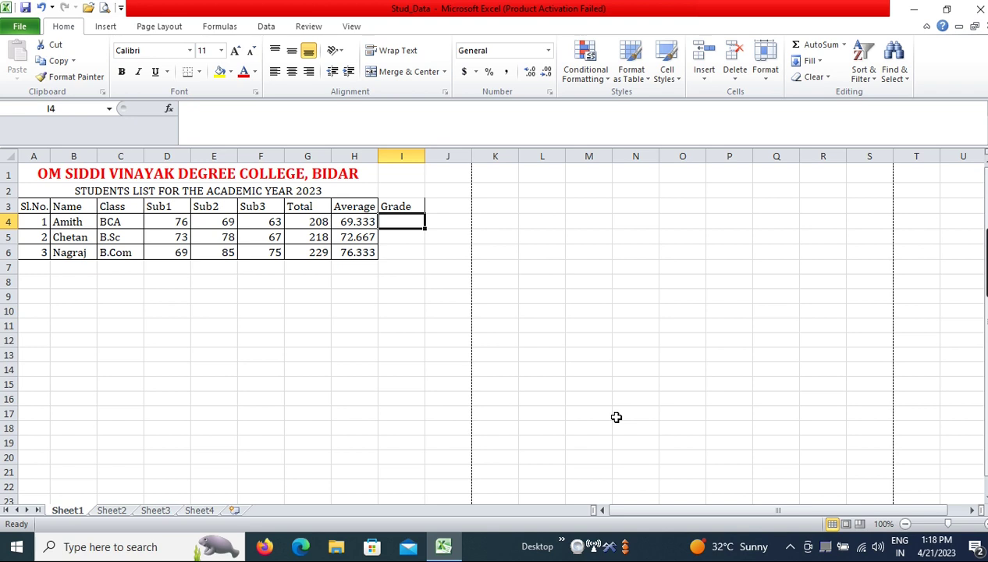
Begin the grade formula in cell I4 with an IF that returns "Rank" when h4>=75.
{"action": "type", "text": "="}
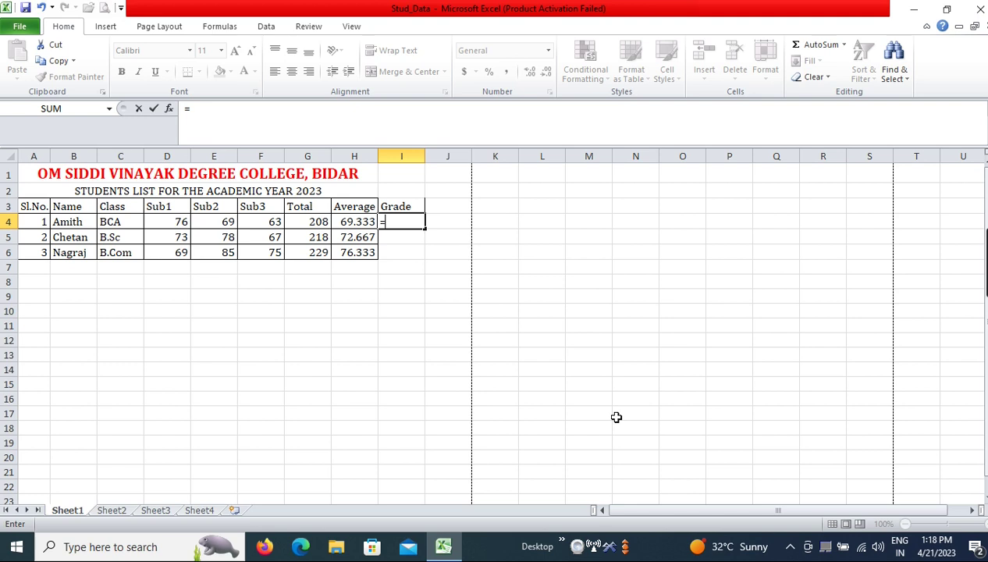
{"action": "type", "text": "if("}
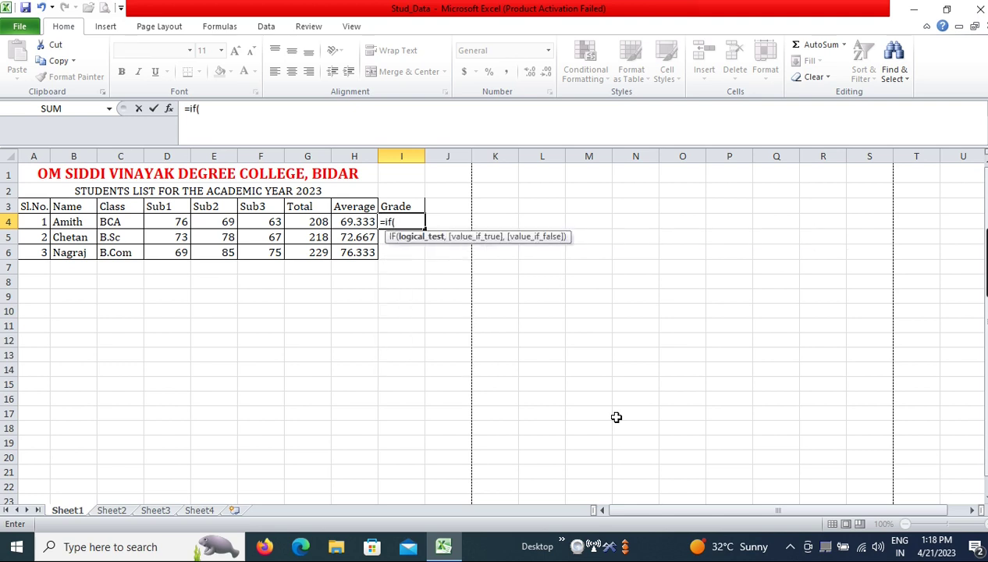
{"action": "type", "text": "h"}
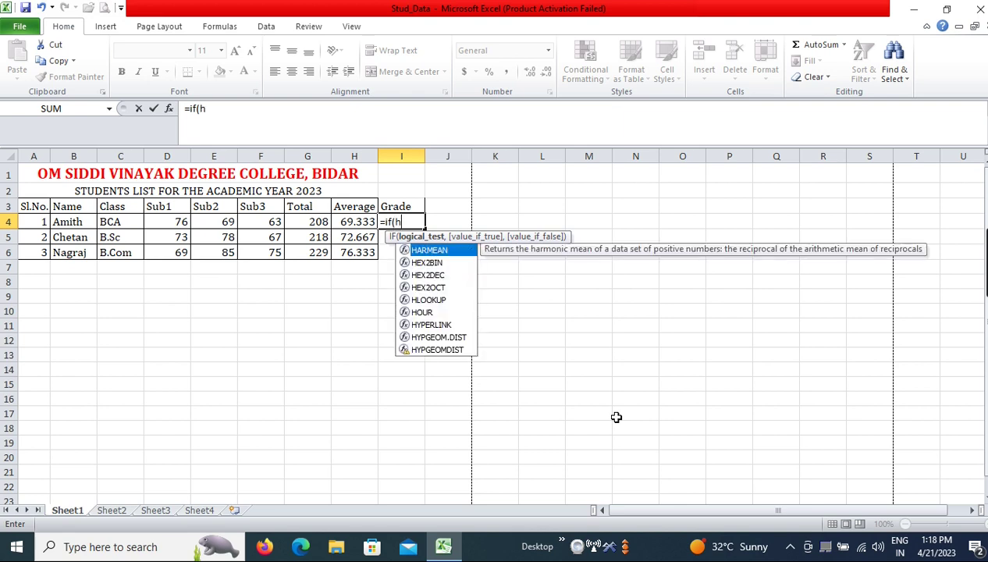
{"action": "type", "text": "4"}
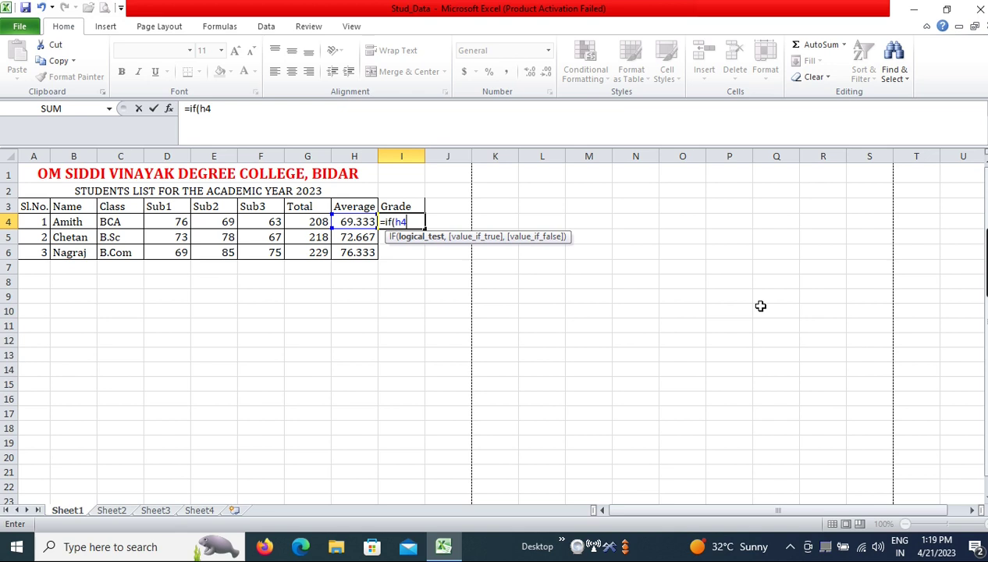
{"action": "type", "text": ">=75,\""}
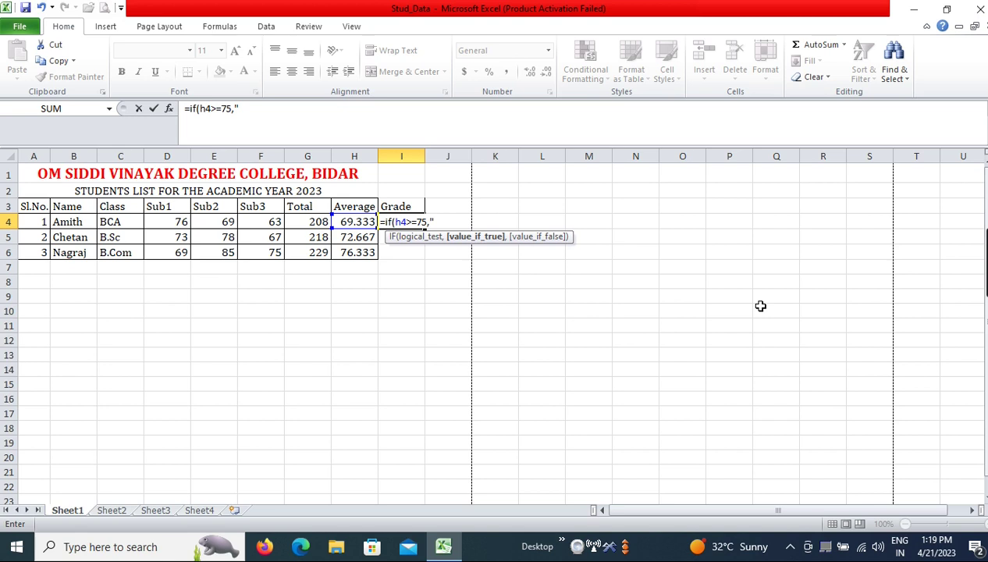
{"action": "type", "text": "Rank\""}
{"action": "left_click_drag", "start_coordinate": [282, 110], "coordinate": [181, 110]}
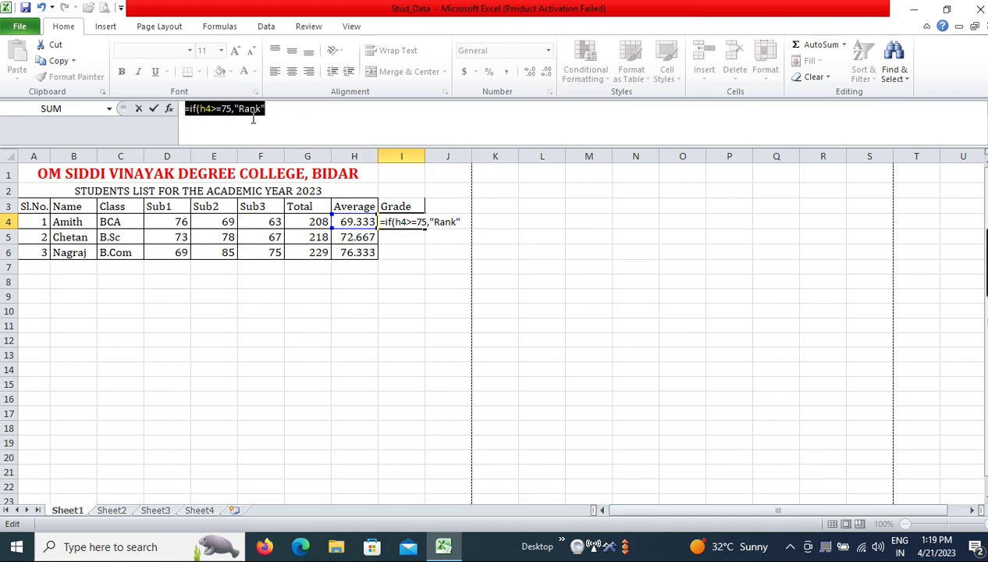
{"action": "left_click", "coordinate": [297, 114]}
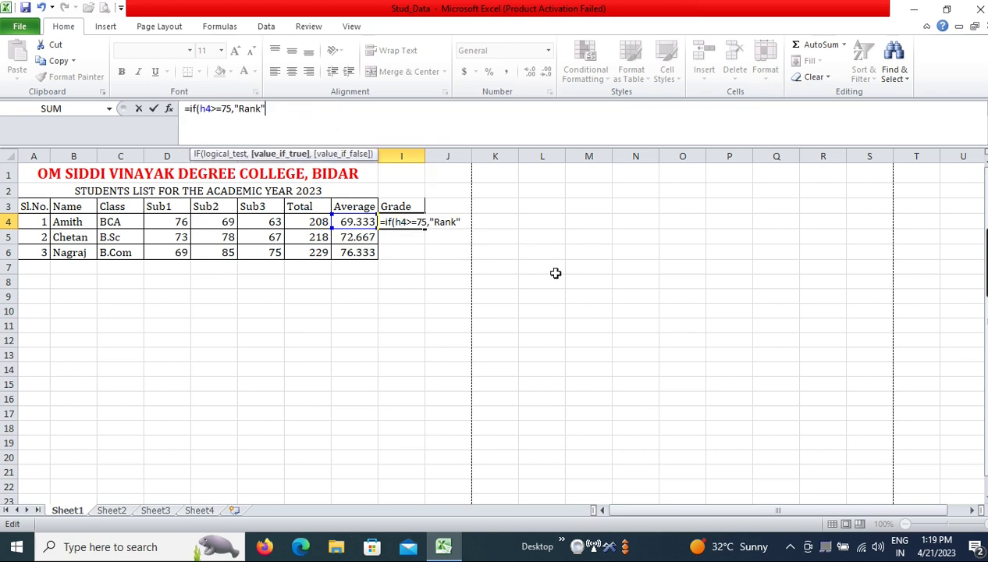
Nest a second IF in the I4 grade formula that returns "First Class" when h4>=60.
{"action": "type", "text": ",\""}
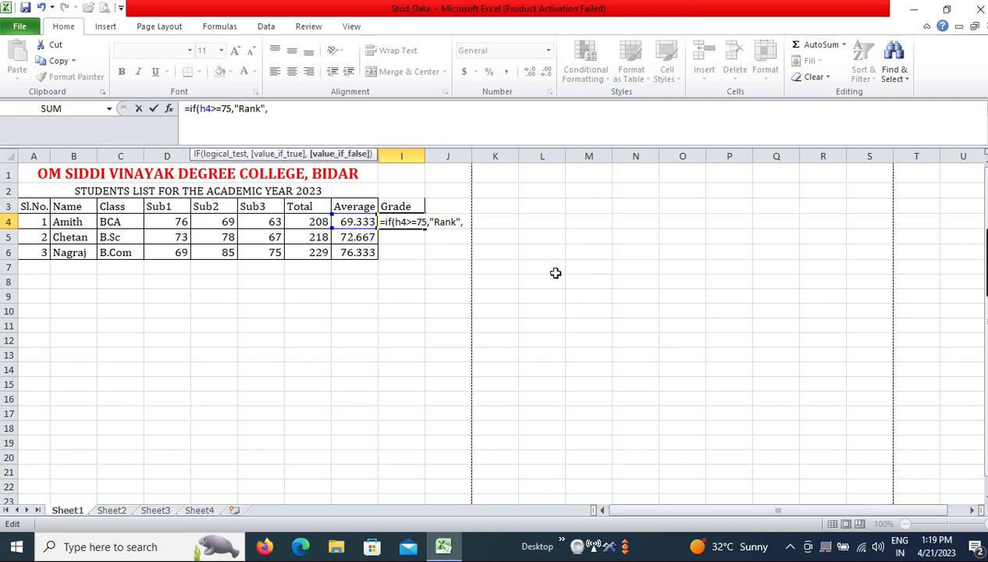
{"action": "key", "text": "BackSpace"}
{"action": "type", "text": "if("}
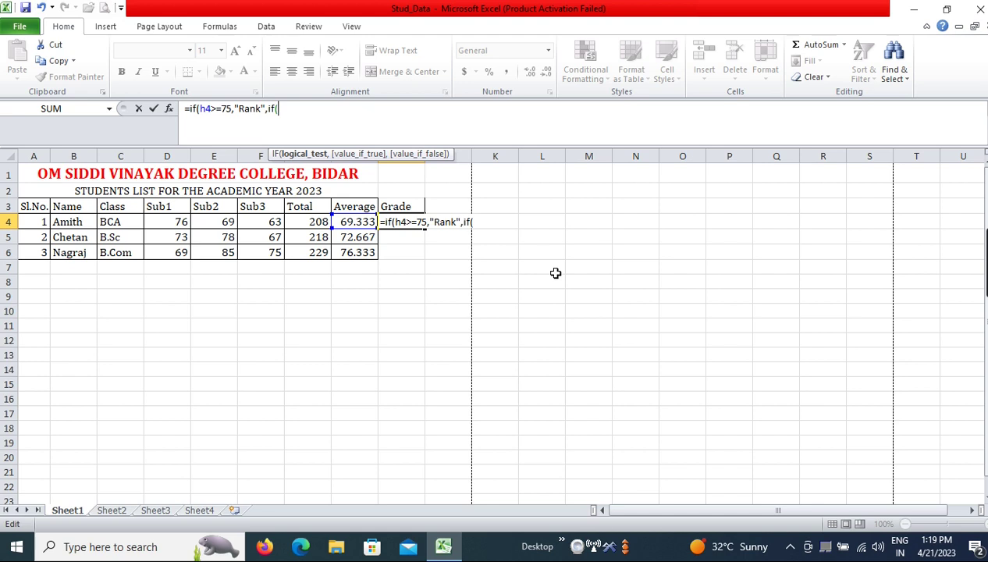
{"action": "type", "text": "h4"}
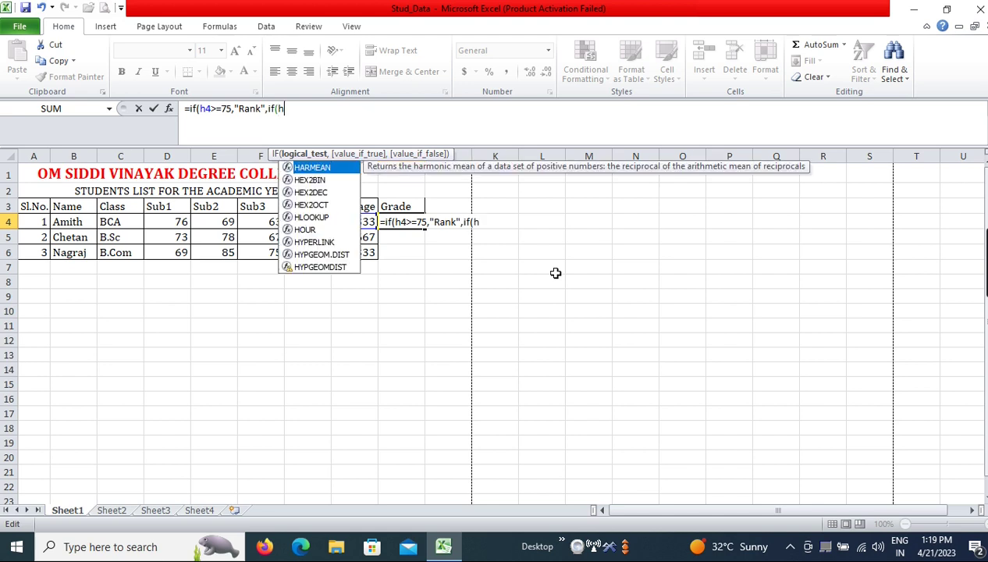
{"action": "type", "text": ">="}
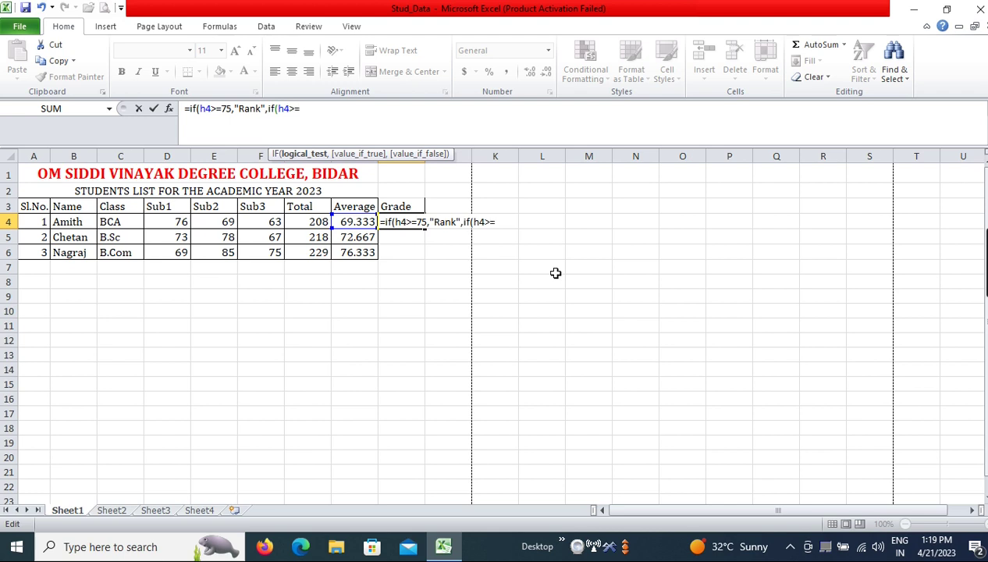
{"action": "type", "text": "60,"}
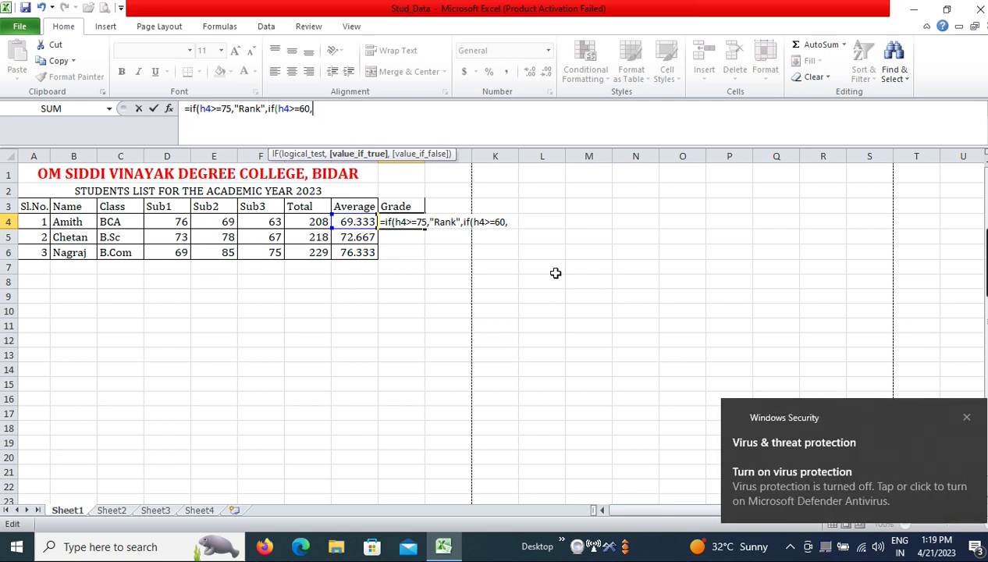
{"action": "left_click", "coordinate": [966, 417]}
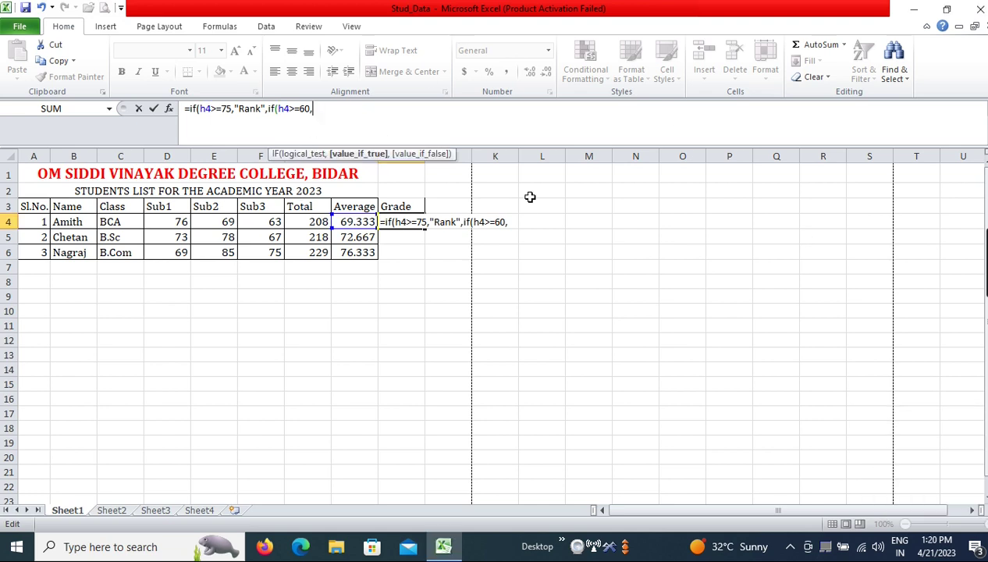
{"action": "type", "text": "\"First Class"}
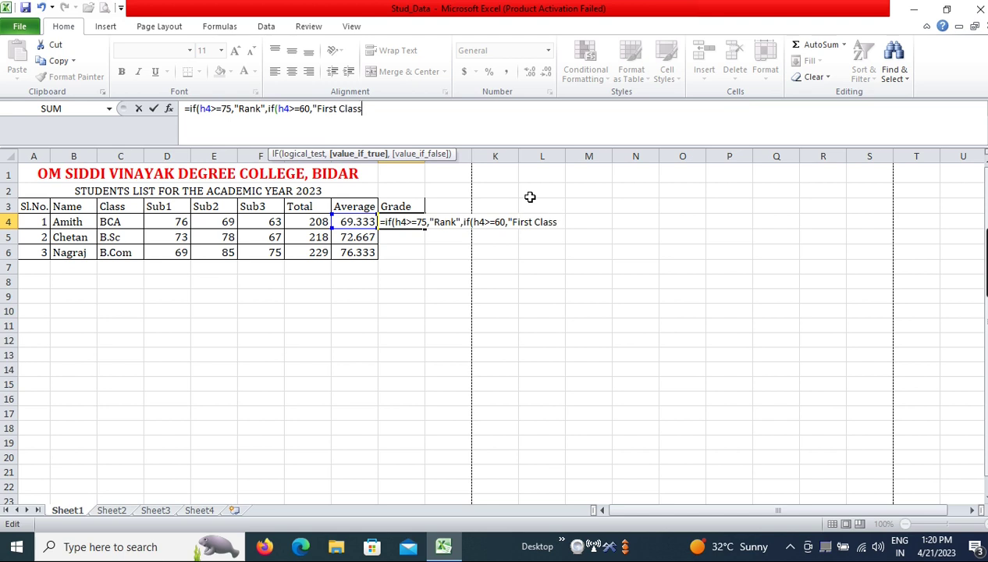
Nest a third IF in the I4 formula that returns "Second Class" when h4>=50.
{"action": "type", "text": "\",if("}
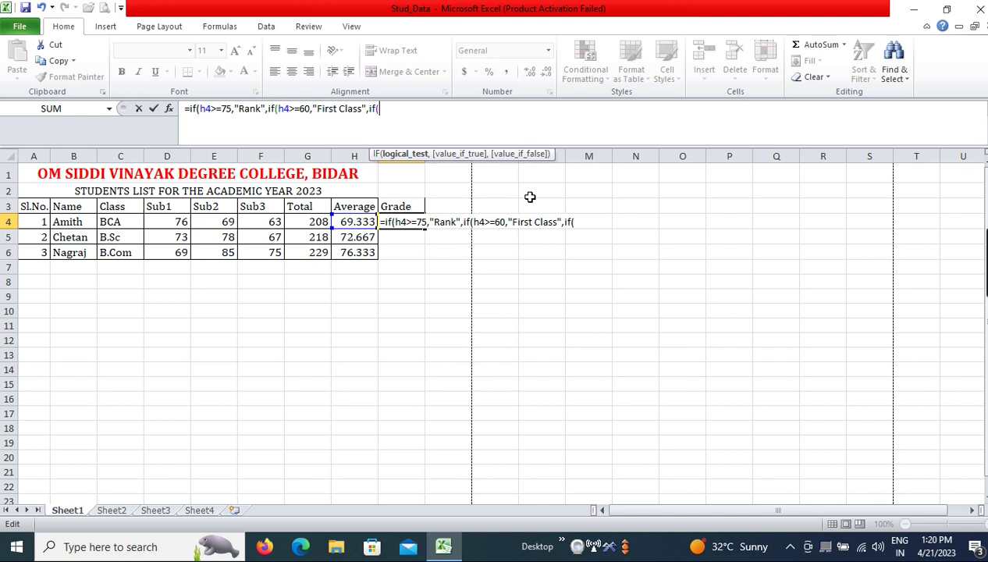
{"action": "type", "text": "h4>=50,\""}
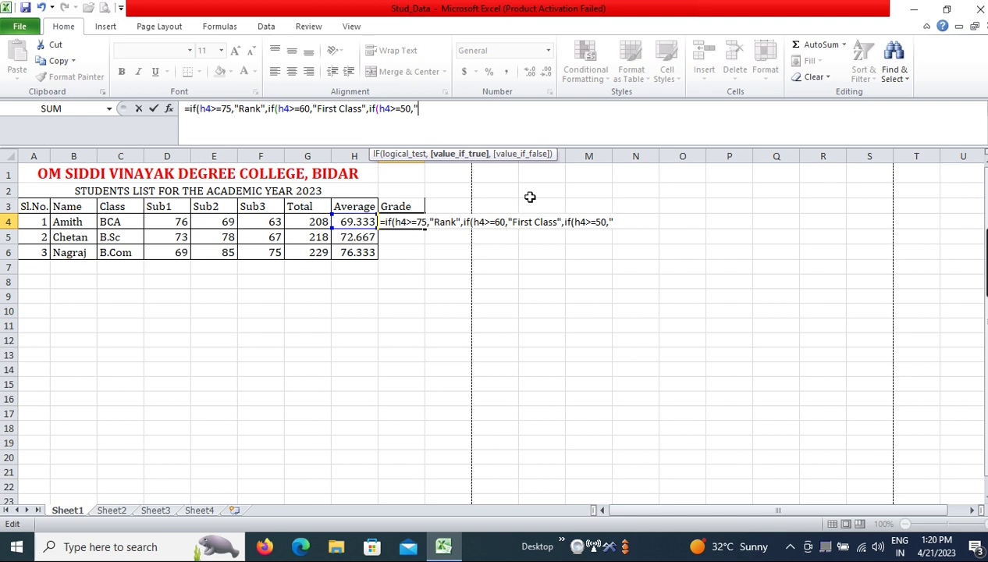
{"action": "type", "text": "Second Class\",if("}
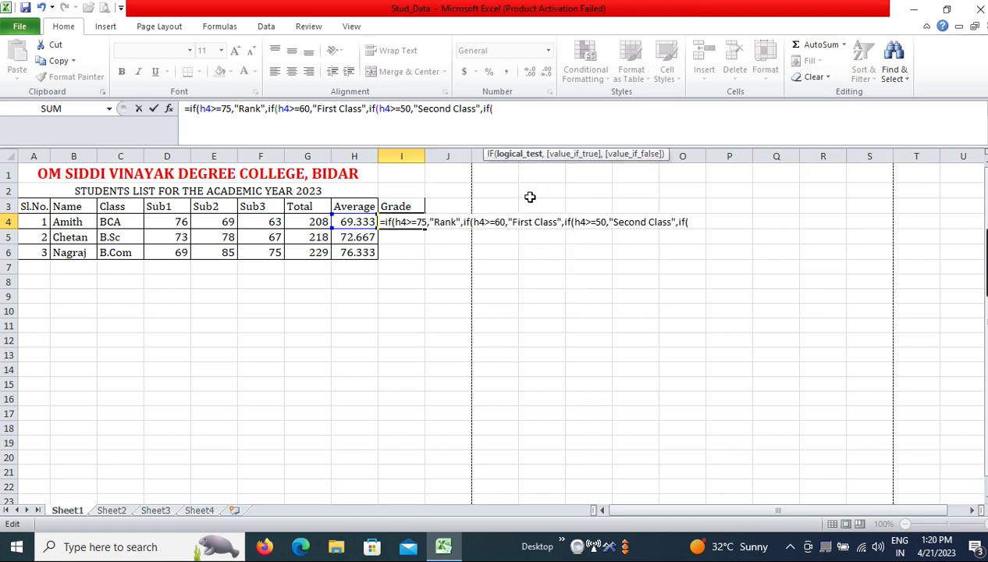
Complete the I4 formula with an IF returning "Pass Class" when h4>=40 and otherwise "Fail", and fit column I's width to its contents.
{"action": "type", "text": "h4>=40,\""}
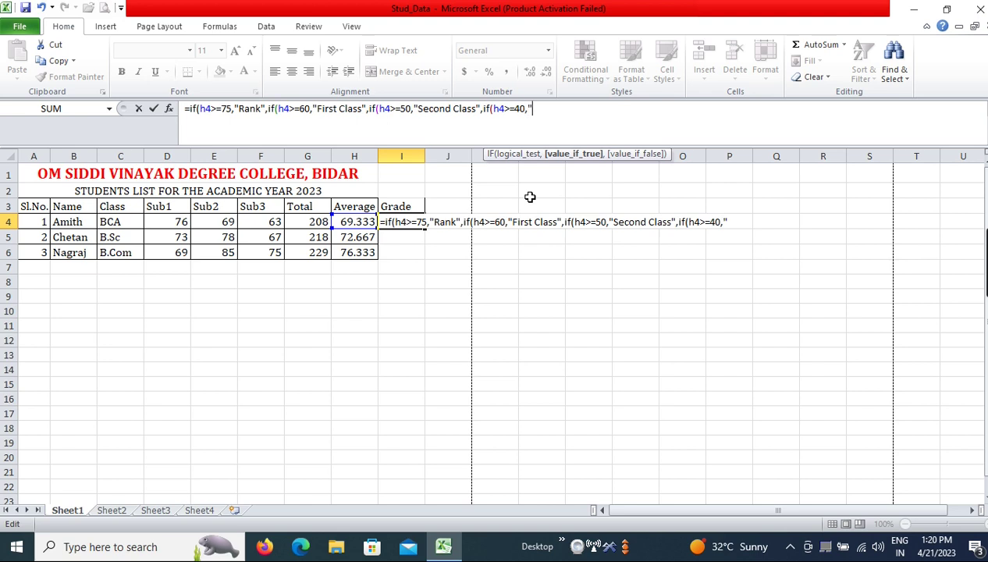
{"action": "type", "text": "Pass"}
{"action": "type", "text": " Class"}
{"action": "type", "text": "\","}
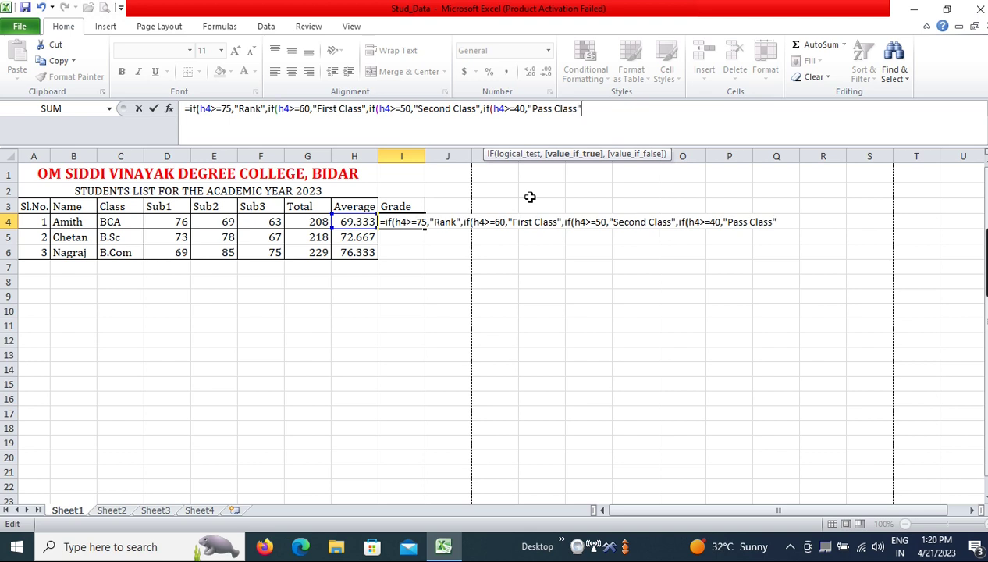
{"action": "type", "text": "i"}
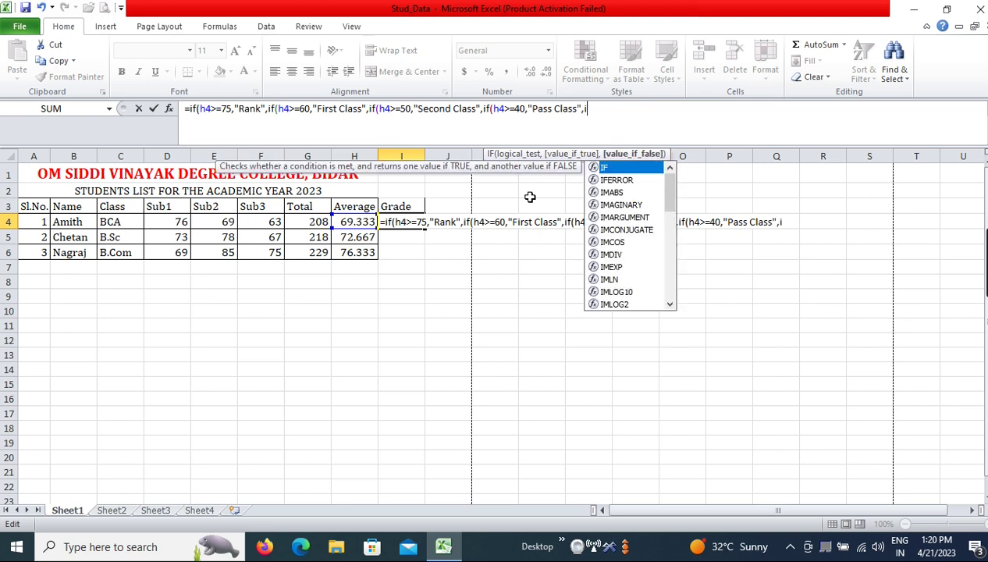
{"action": "key", "text": "BackSpace"}
{"action": "type", "text": "\""}
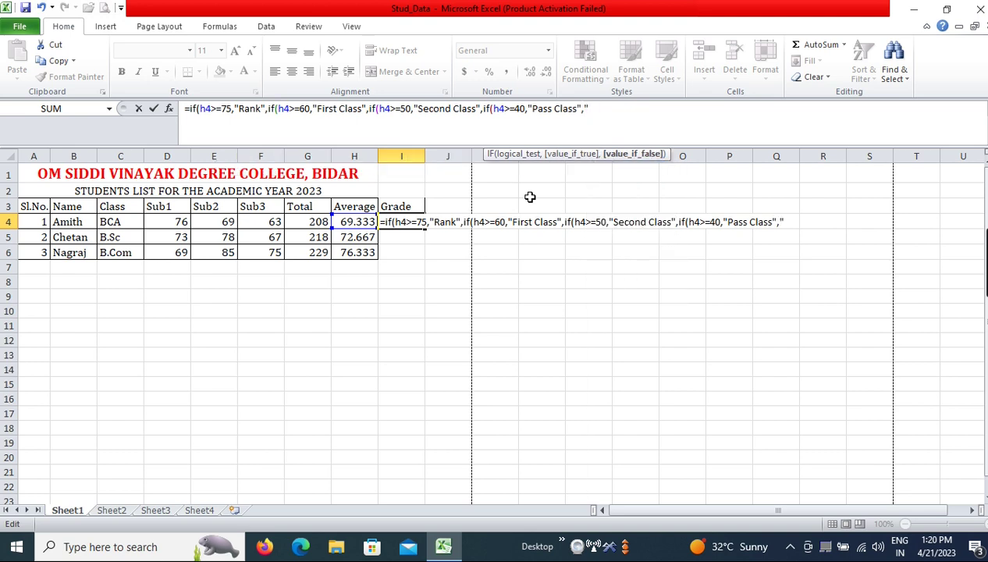
{"action": "type", "text": "Fail\"))))"}
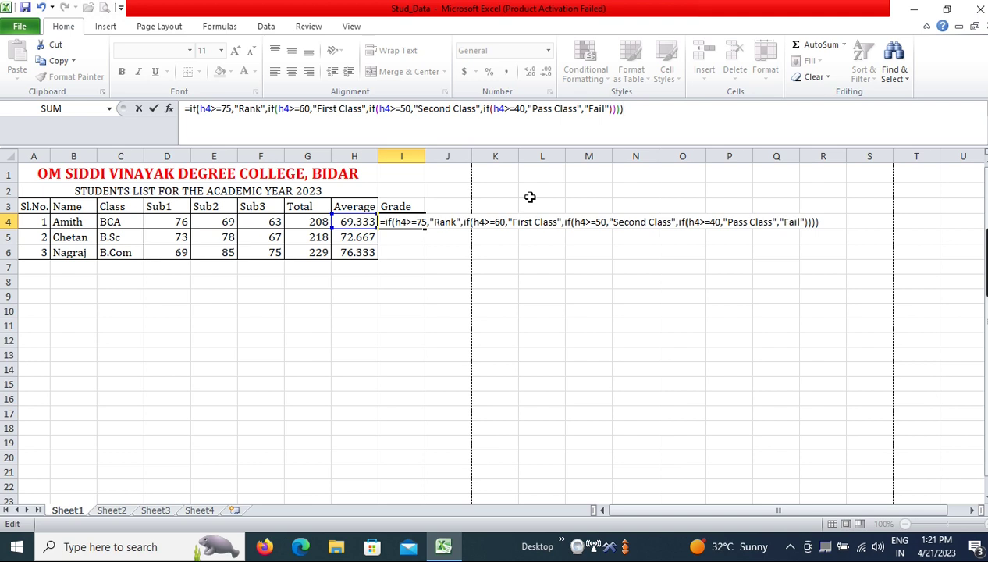
{"action": "key", "text": "Return"}
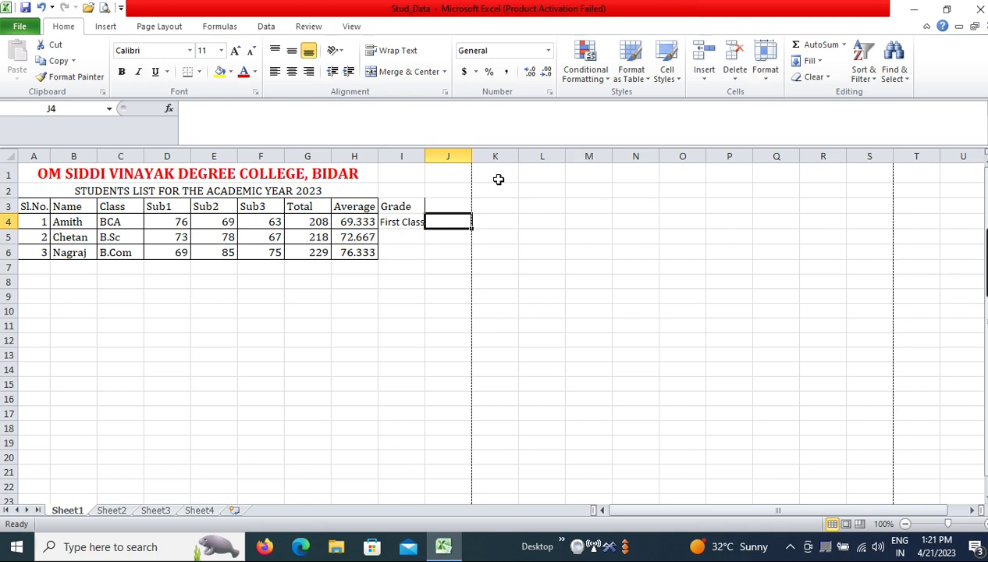
{"action": "double_click", "coordinate": [426, 157]}
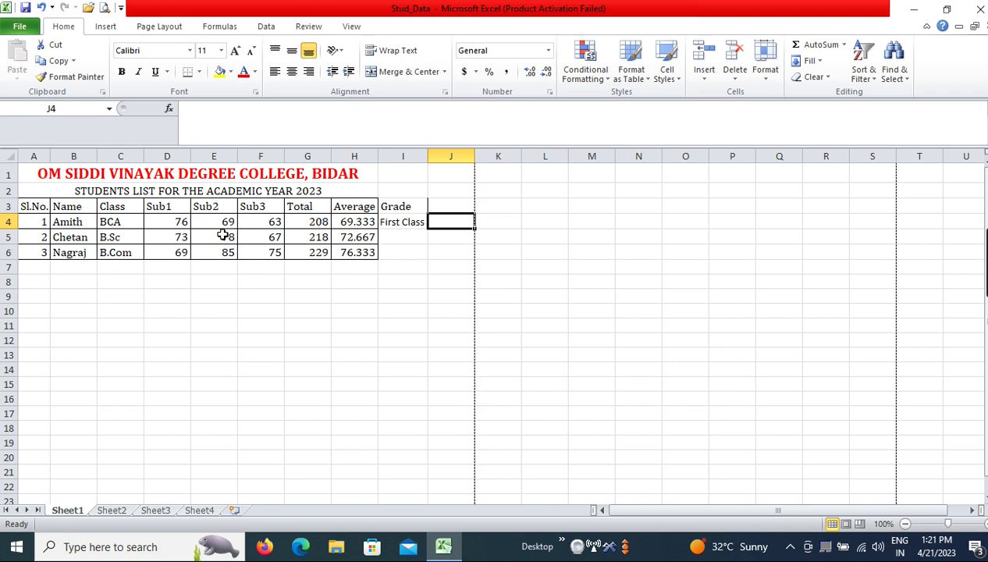
Test the grade formula by changing the first student's marks in row 4 to 96 in Sub1 and 89 in Sub2.
{"action": "left_click", "coordinate": [180, 222]}
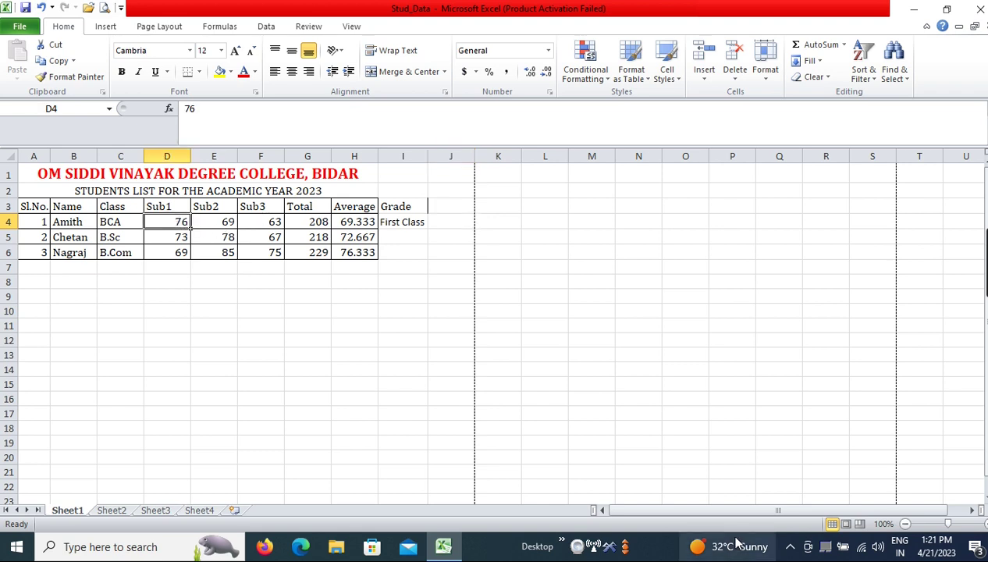
{"action": "type", "text": "9"}
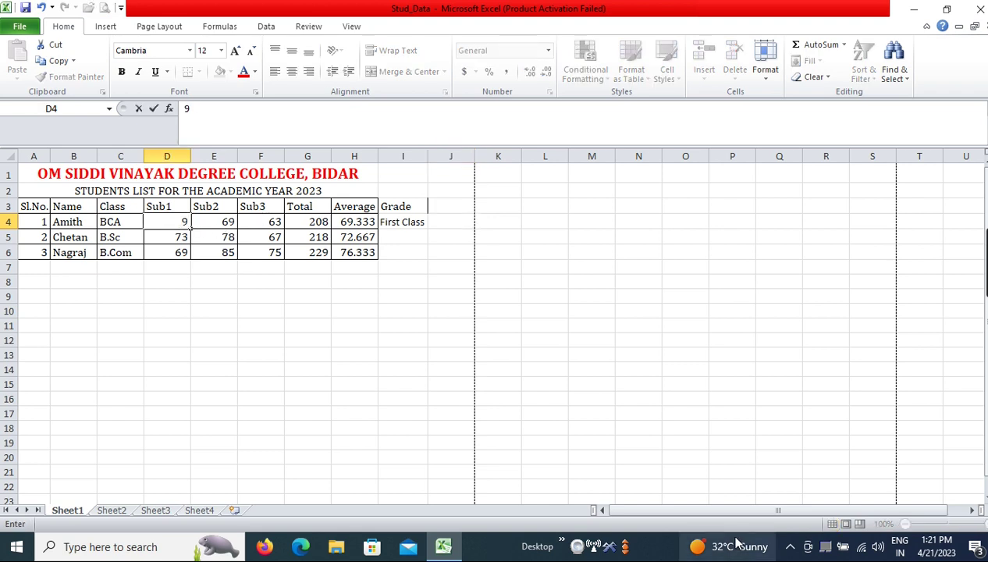
{"action": "type", "text": "6"}
{"action": "key", "text": "Tab"}
{"action": "mouse_move", "coordinate": [736, 544]}
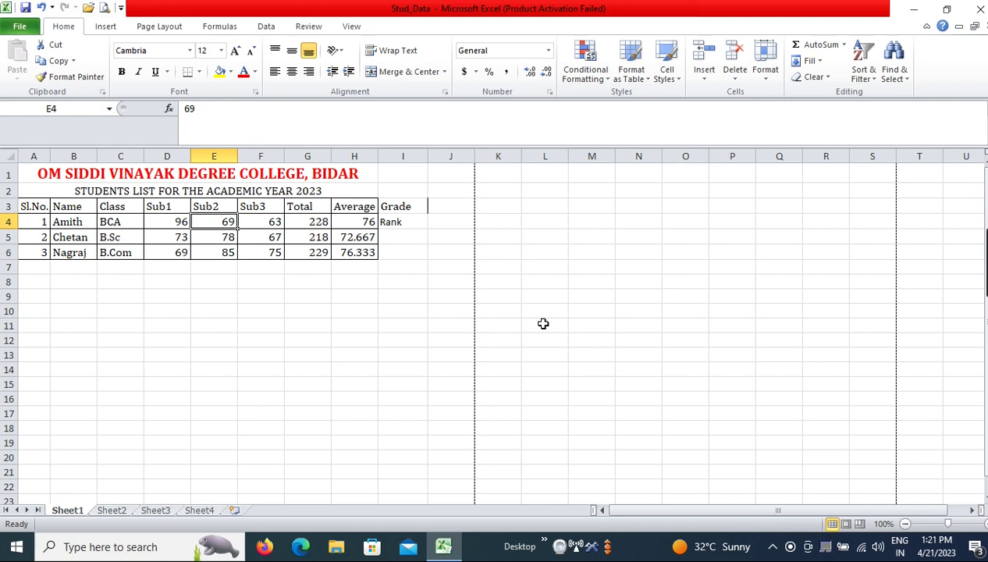
{"action": "type", "text": "89"}
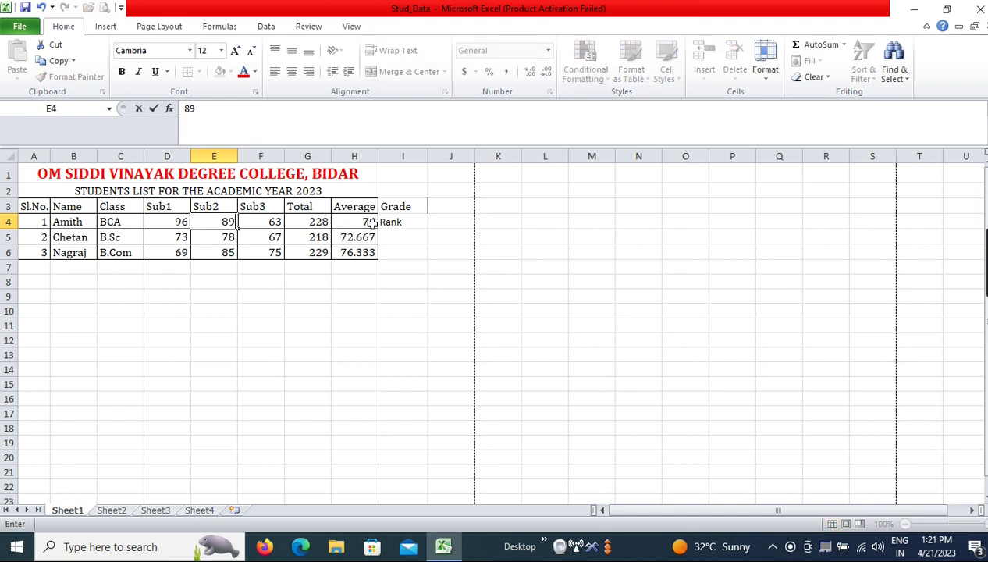
{"action": "key", "text": "Tab"}
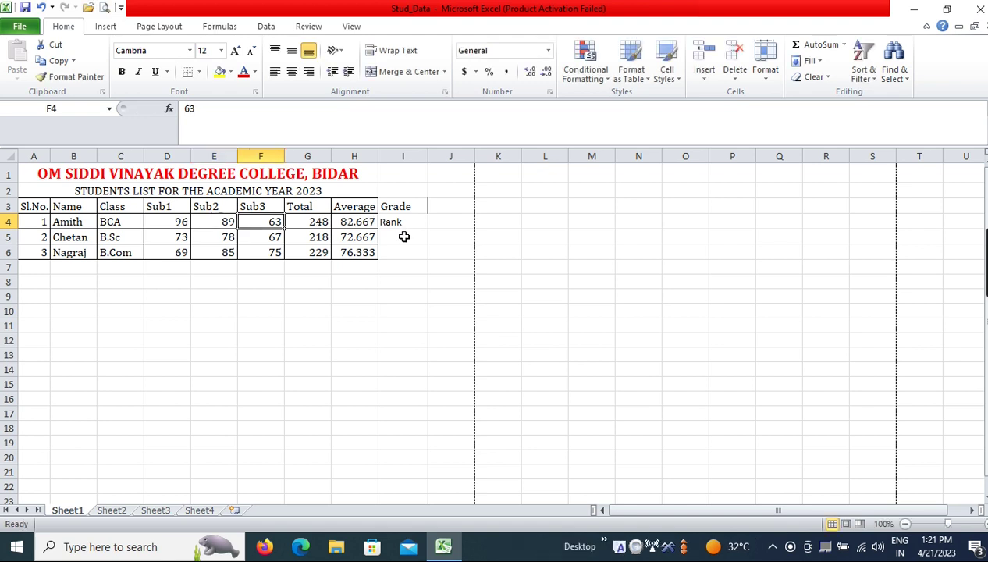
Lower the first student's marks in row 4 to 49 in Sub2 and 66 in Sub1.
{"action": "left_click", "coordinate": [225, 222]}
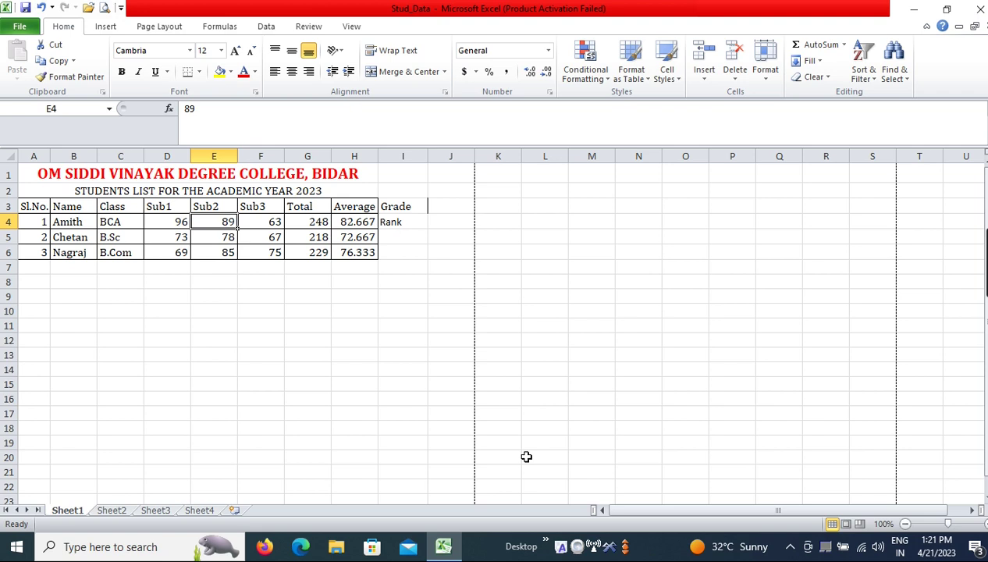
{"action": "type", "text": "4"}
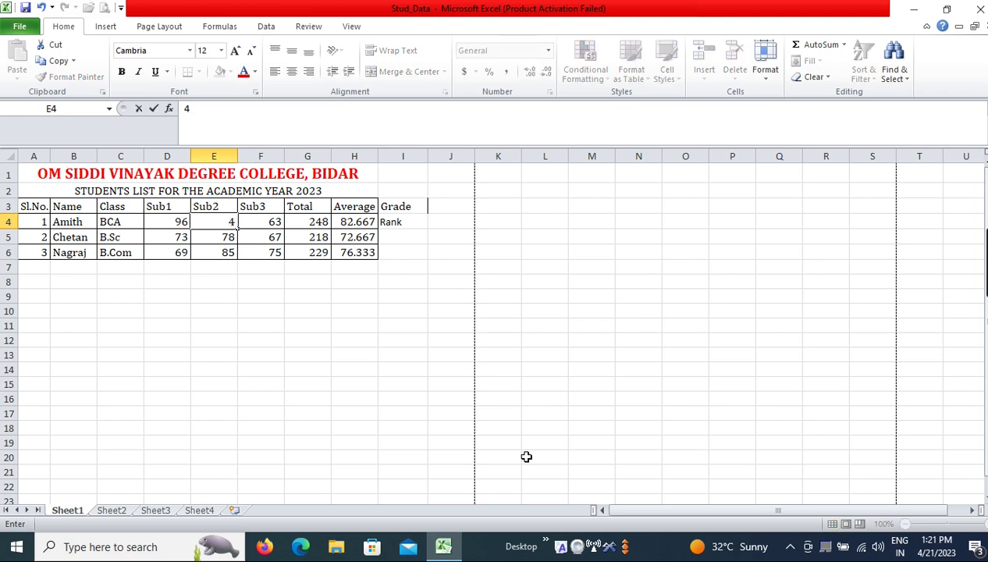
{"action": "type", "text": "9"}
{"action": "key", "text": "Tab"}
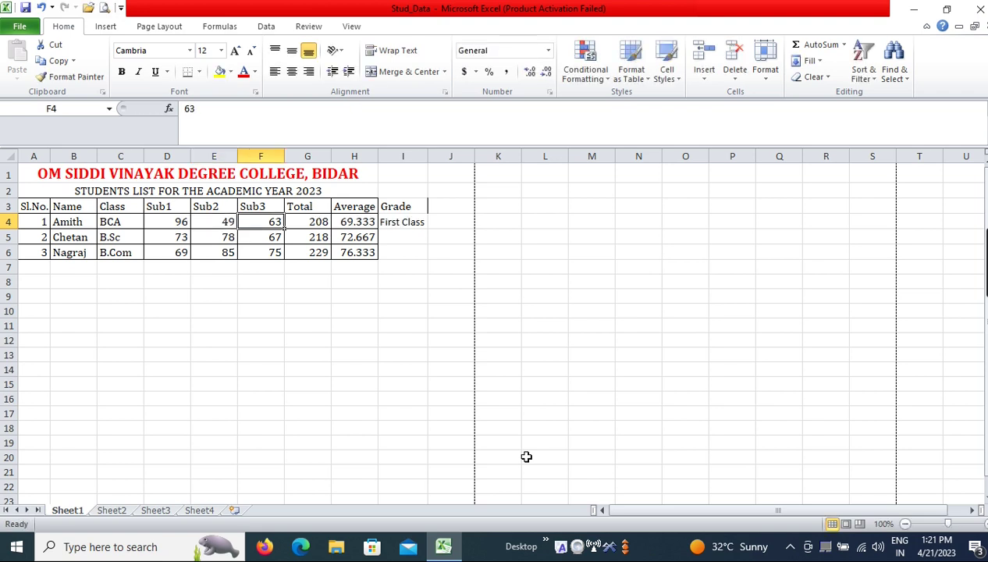
{"action": "left_click", "coordinate": [178, 223]}
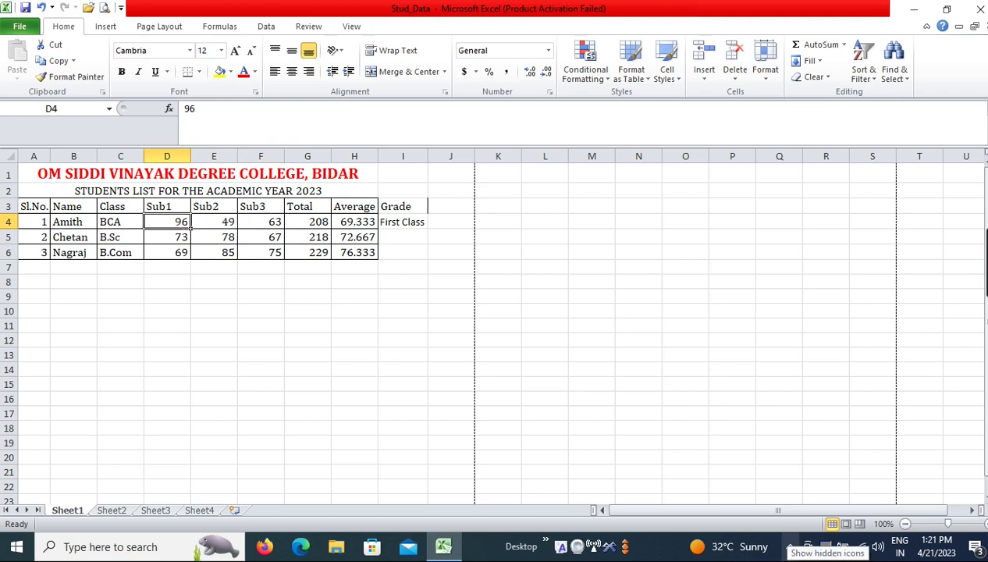
{"action": "type", "text": "66"}
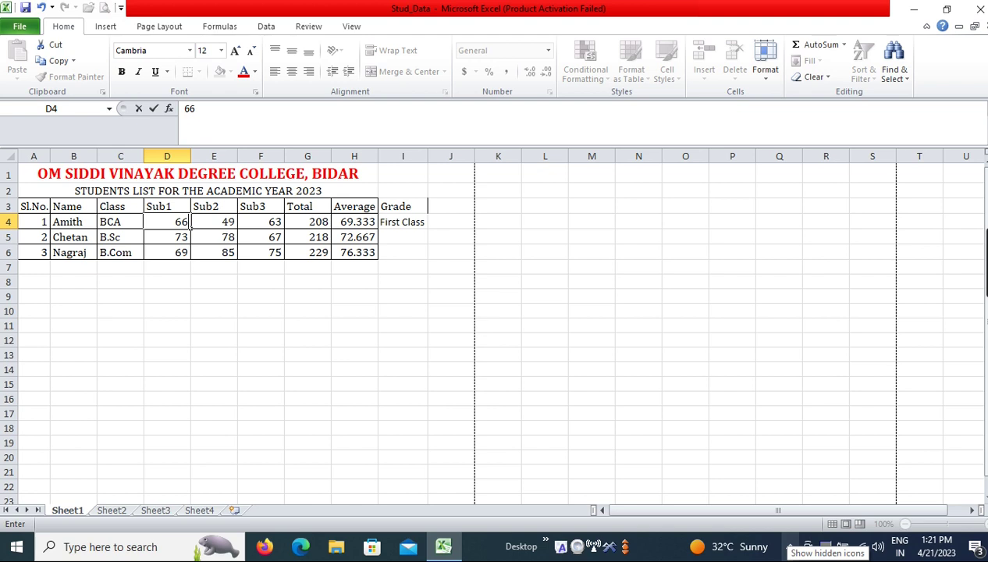
{"action": "key", "text": "Tab"}
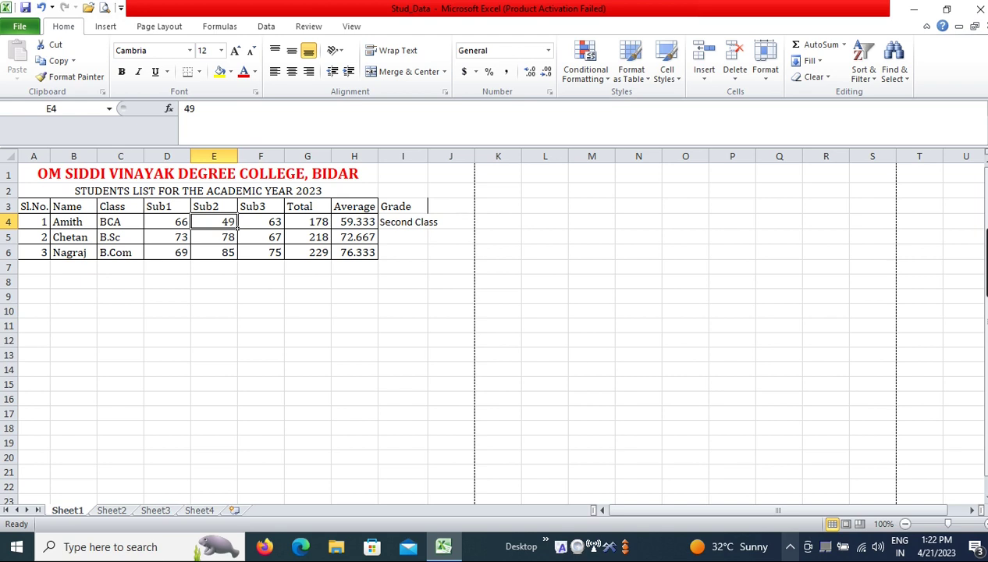
Fit column I's width to the longer grade text and fill the grade formula from I4 down to I6.
{"action": "double_click", "coordinate": [428, 156]}
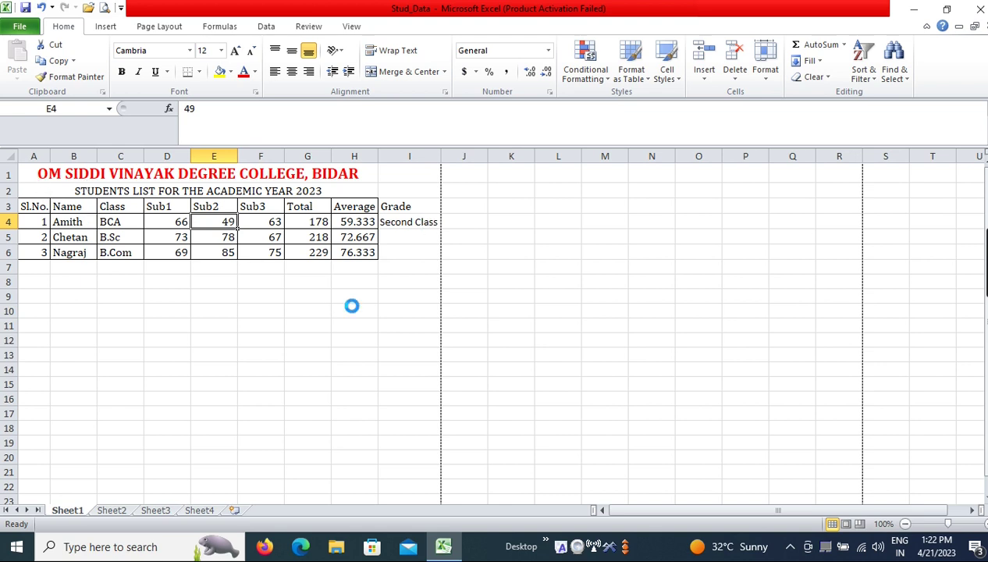
{"action": "scroll", "coordinate": [351, 306], "scroll_direction": "up", "scroll_amount": 1}
{"action": "scroll", "coordinate": [451, 305], "scroll_direction": "up", "scroll_amount": 2}
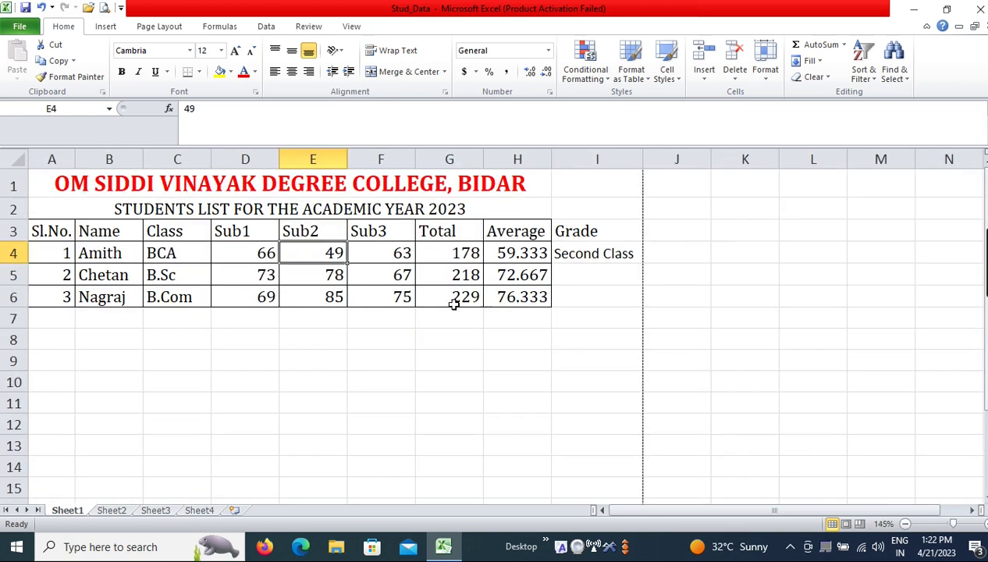
{"action": "left_click", "coordinate": [591, 255]}
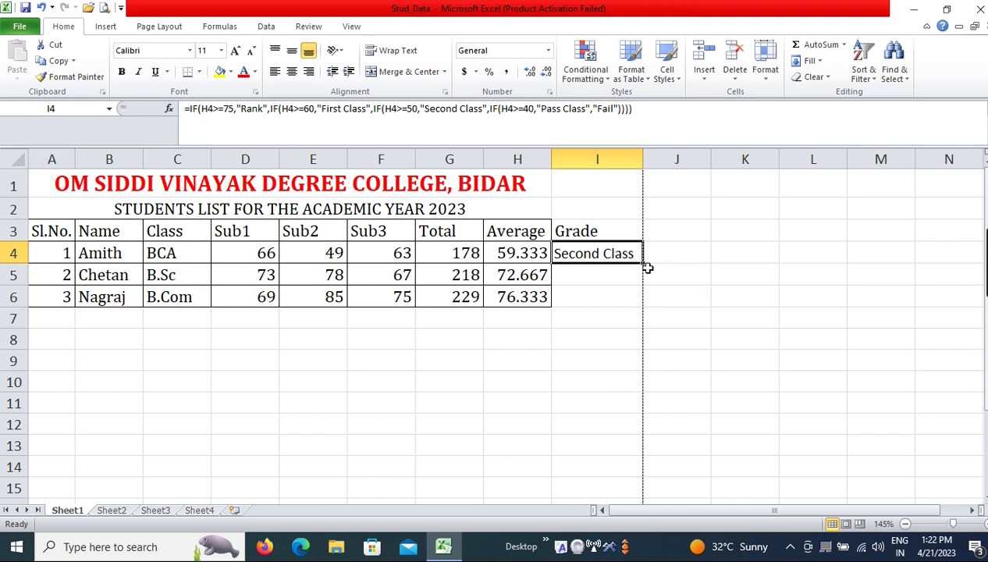
{"action": "left_click_drag", "start_coordinate": [643, 265], "coordinate": [648, 309]}
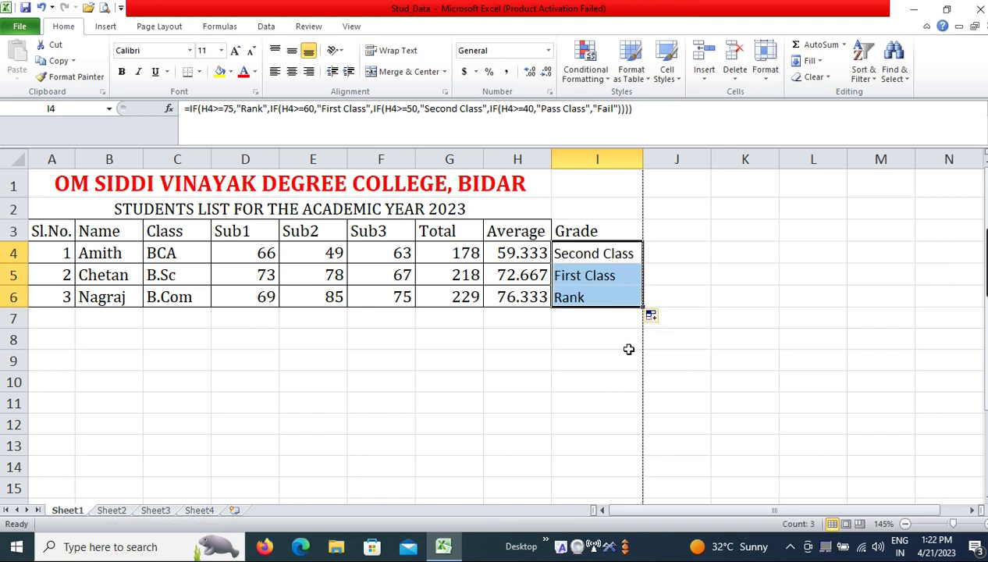
{"action": "left_click", "coordinate": [607, 321]}
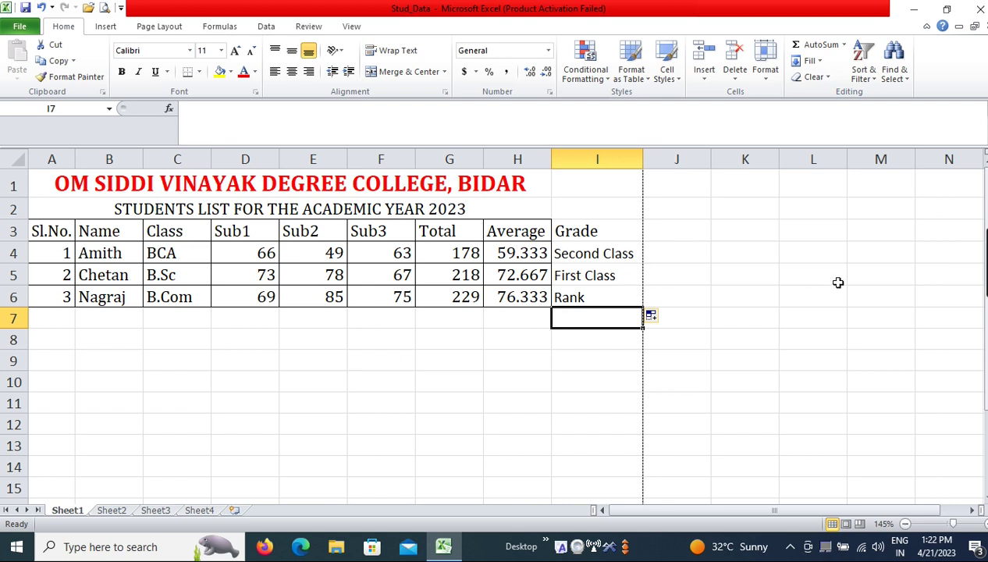
{"action": "left_click", "coordinate": [587, 228]}
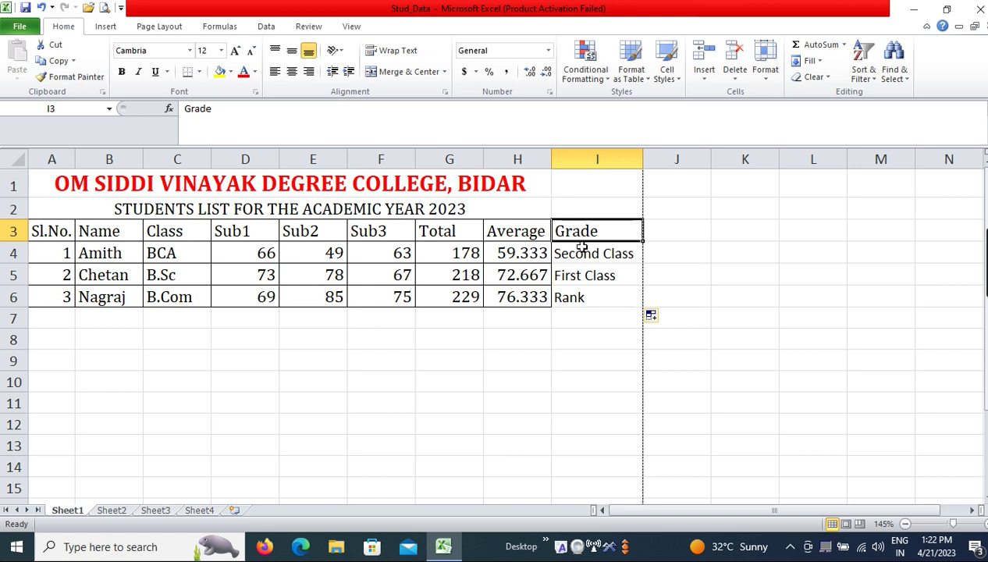
{"action": "left_click", "coordinate": [329, 250]}
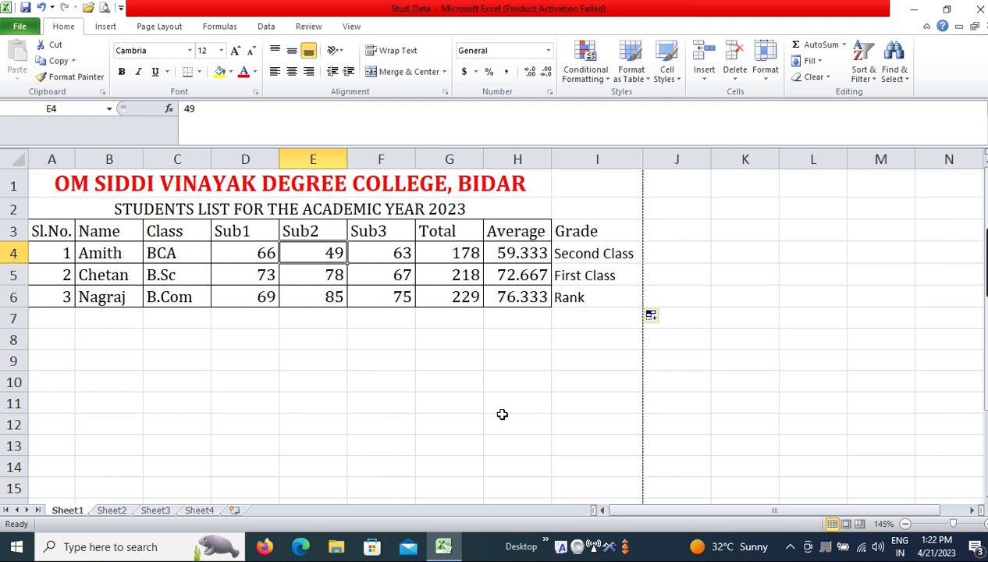
Lower the first student's Sub2 marks in row 4 to 39 and add the heading "Remarks" in J3.
{"action": "type", "text": "39"}
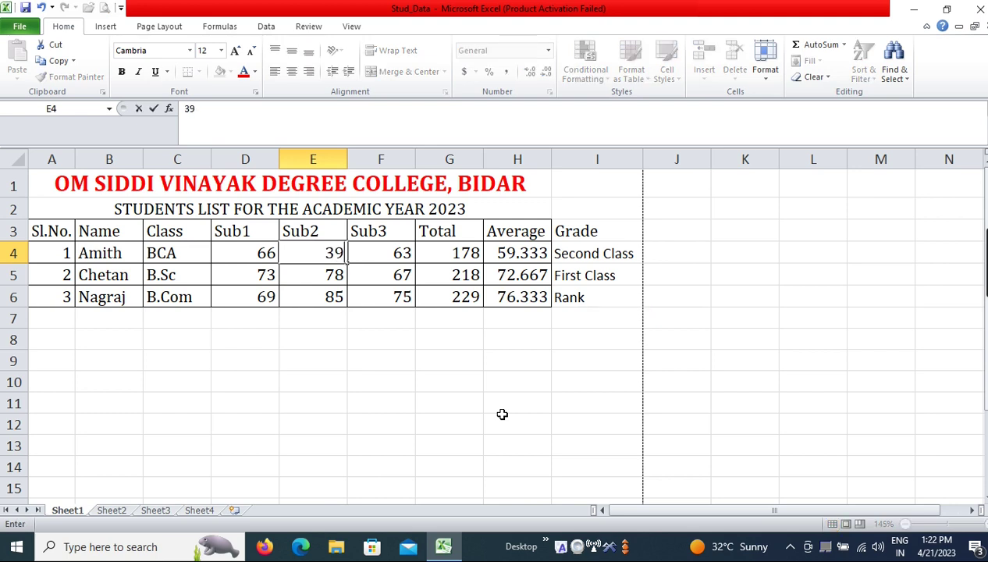
{"action": "key", "text": "Tab"}
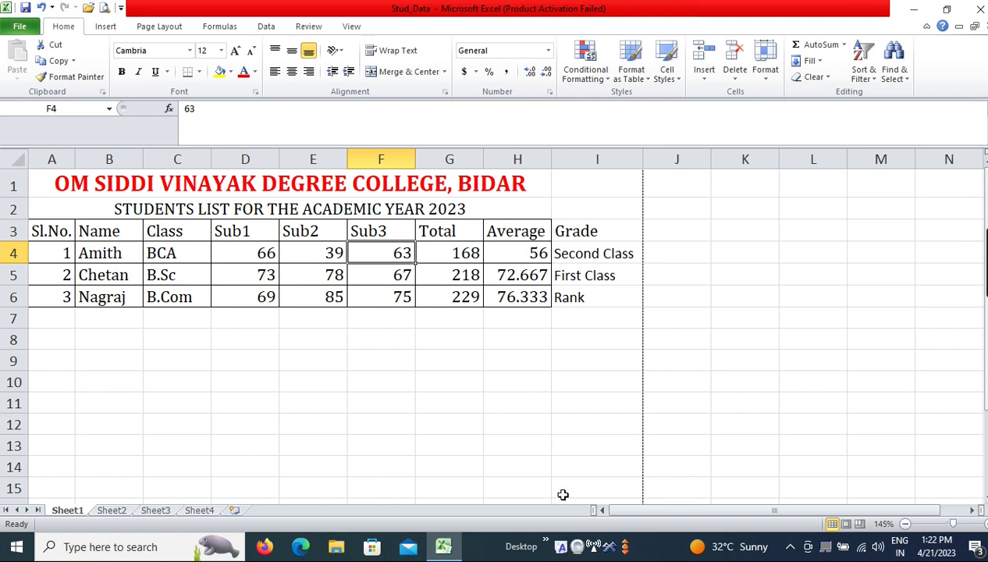
{"action": "left_click", "coordinate": [648, 228]}
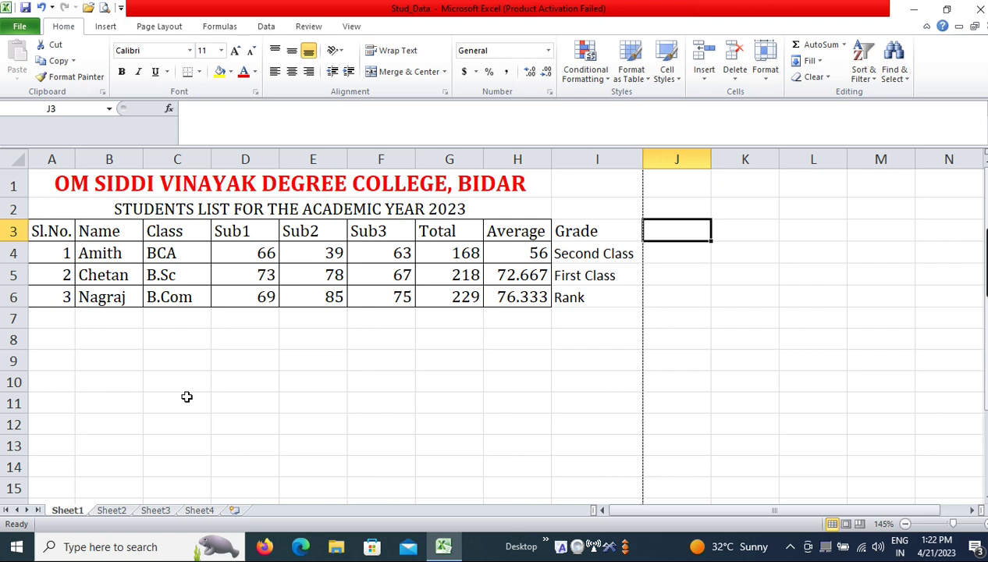
{"action": "type", "text": "rEMA"}
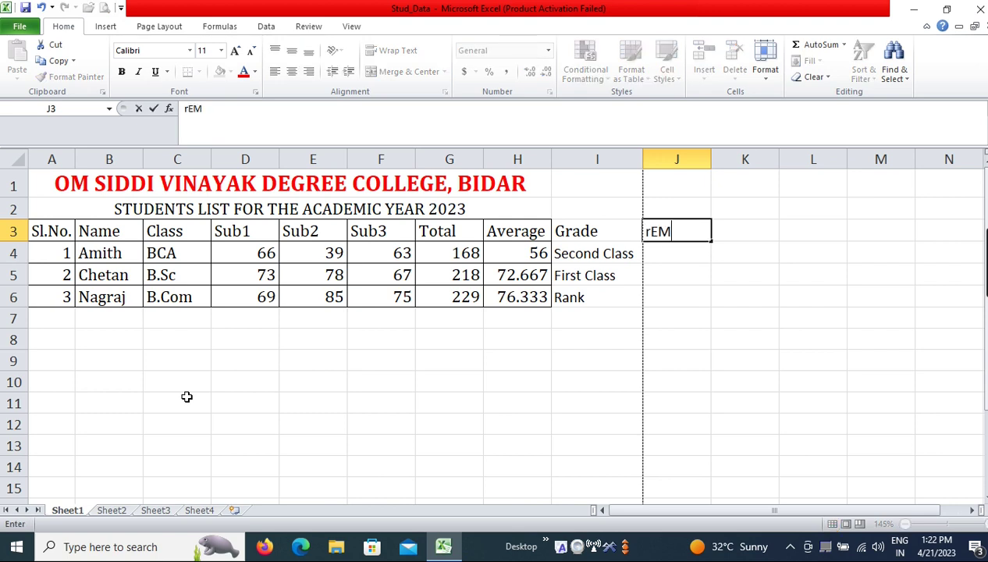
{"action": "key", "text": "BackSpace"}
{"action": "key", "text": "BackSpace"}
{"action": "key", "text": "BackSpace"}
{"action": "key", "text": "BackSpace"}
{"action": "type", "text": "Re"}
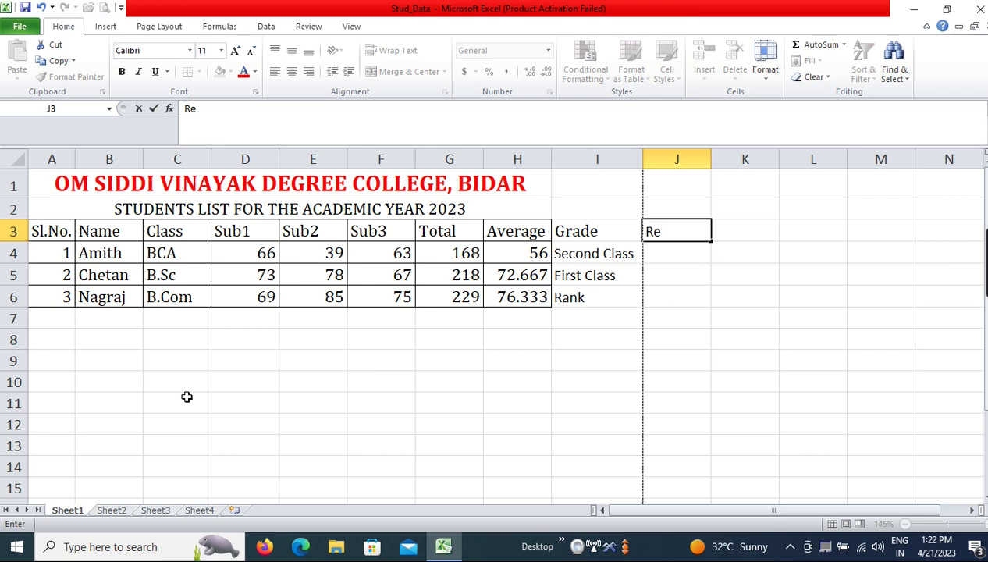
{"action": "type", "text": "marks"}
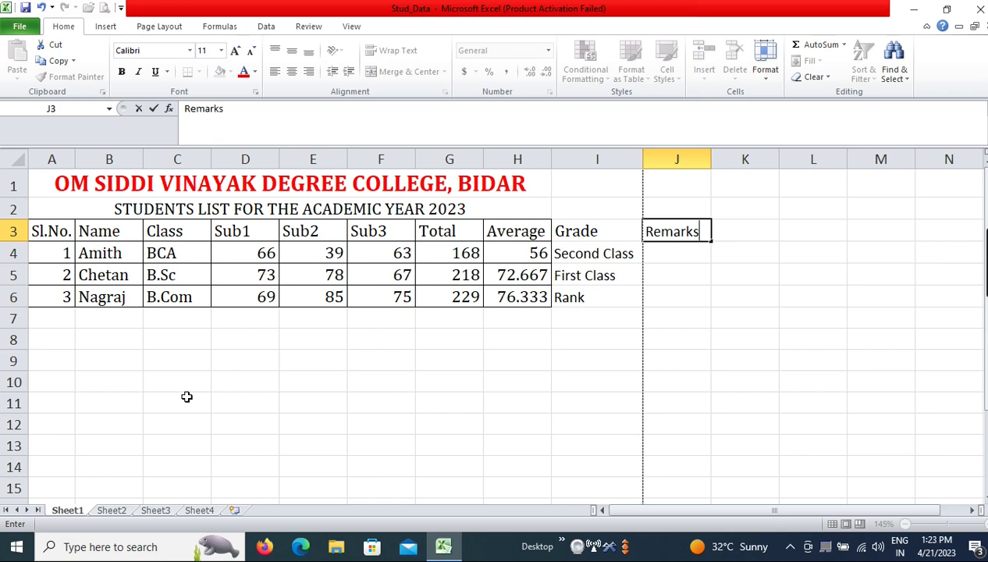
{"action": "key", "text": "Return"}
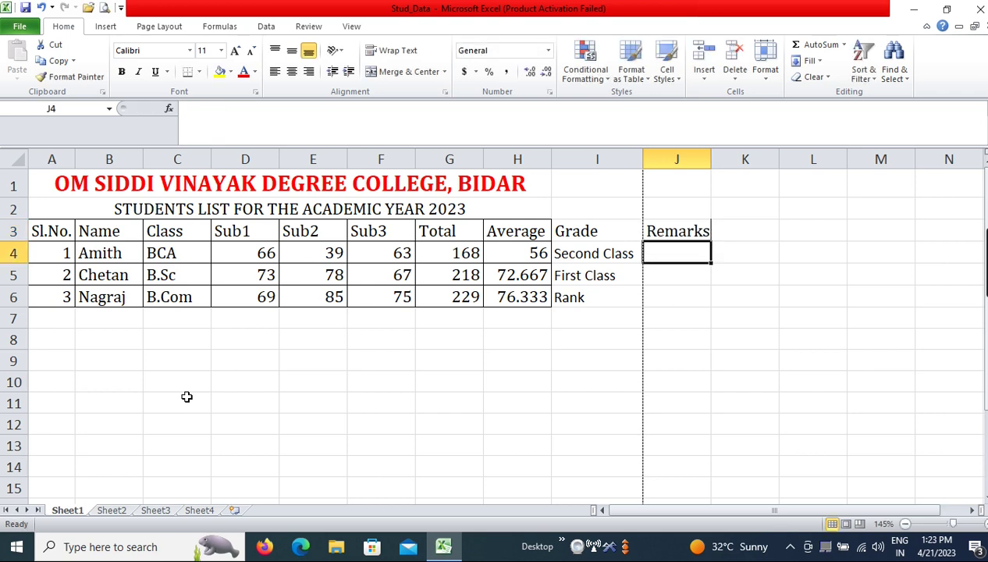
Begin a nested IF formula in J4 that returns "Fail" when d4<40.
{"action": "type", "text": "="}
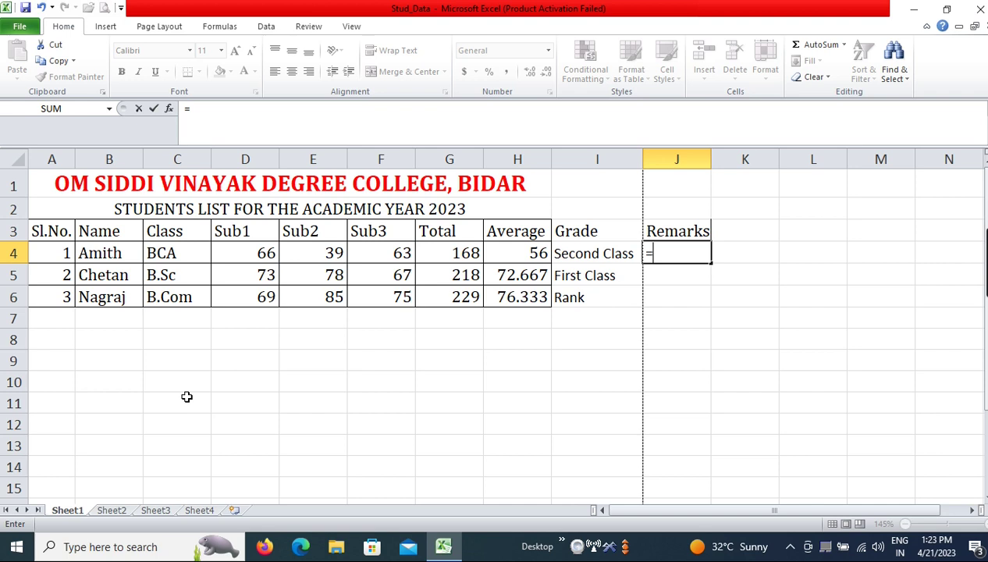
{"action": "type", "text": "if("}
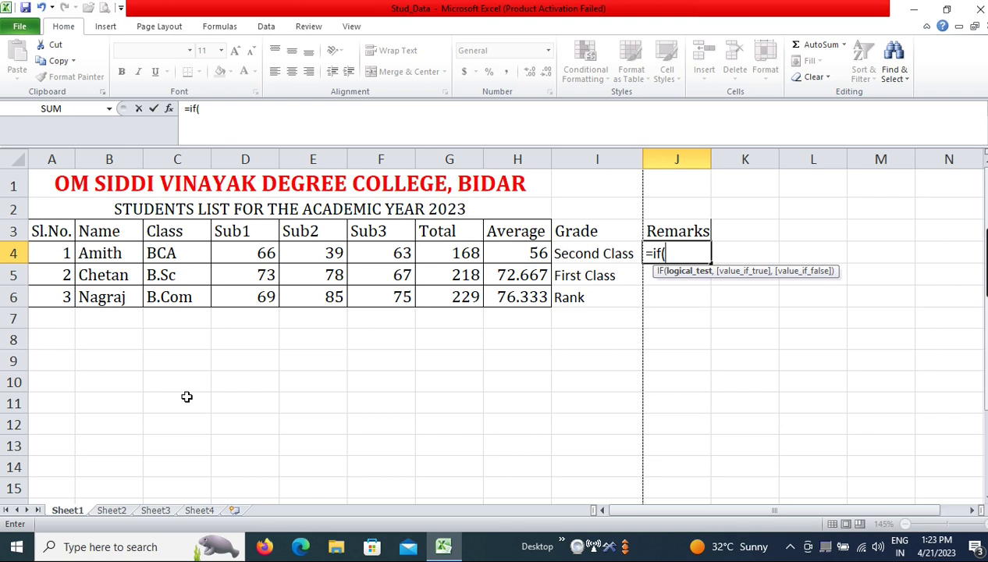
{"action": "type", "text": "d4"}
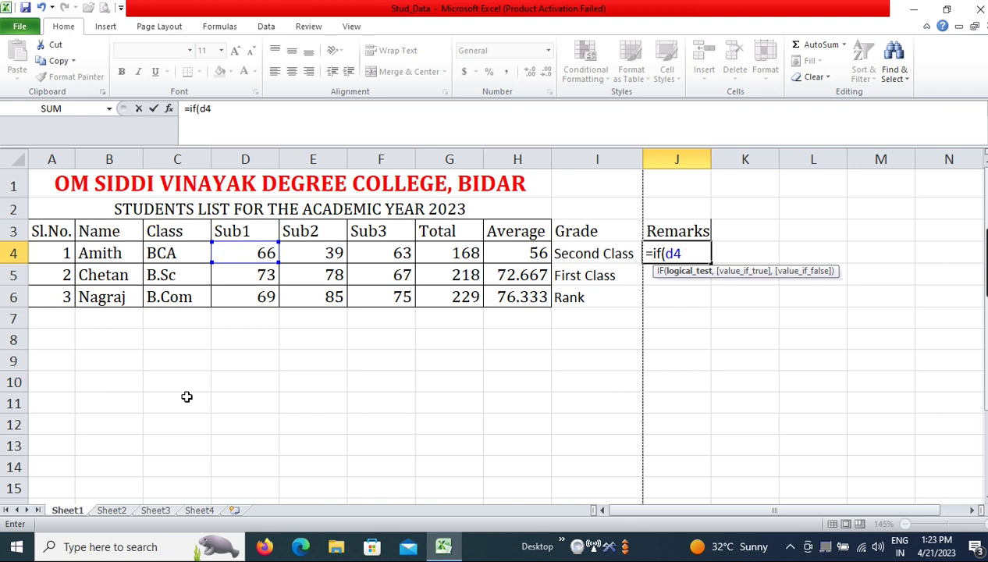
{"action": "type", "text": "<"}
{"action": "type", "text": "40"}
{"action": "type", "text": "\""}
{"action": "type", "text": ","}
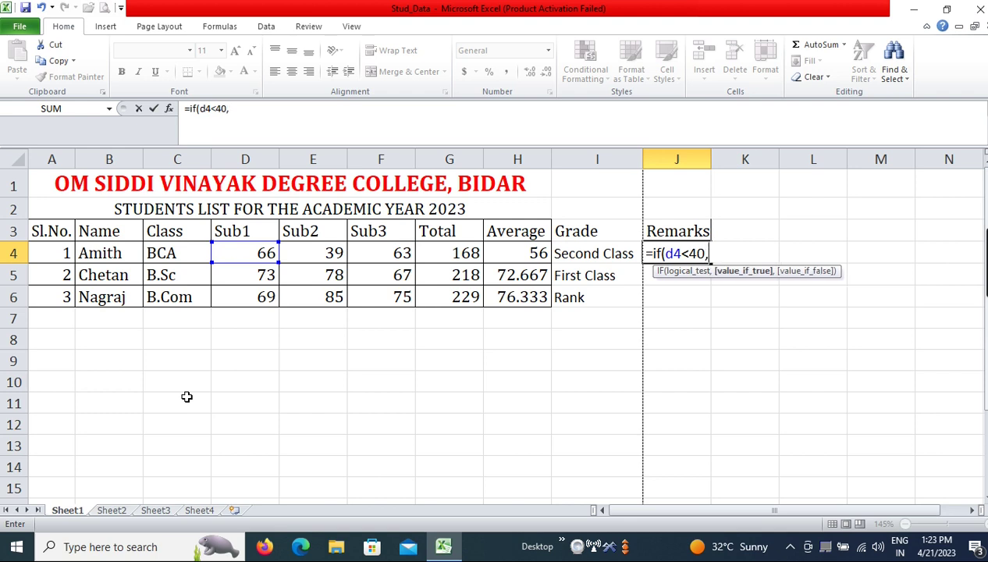
{"action": "type", "text": "\"F"}
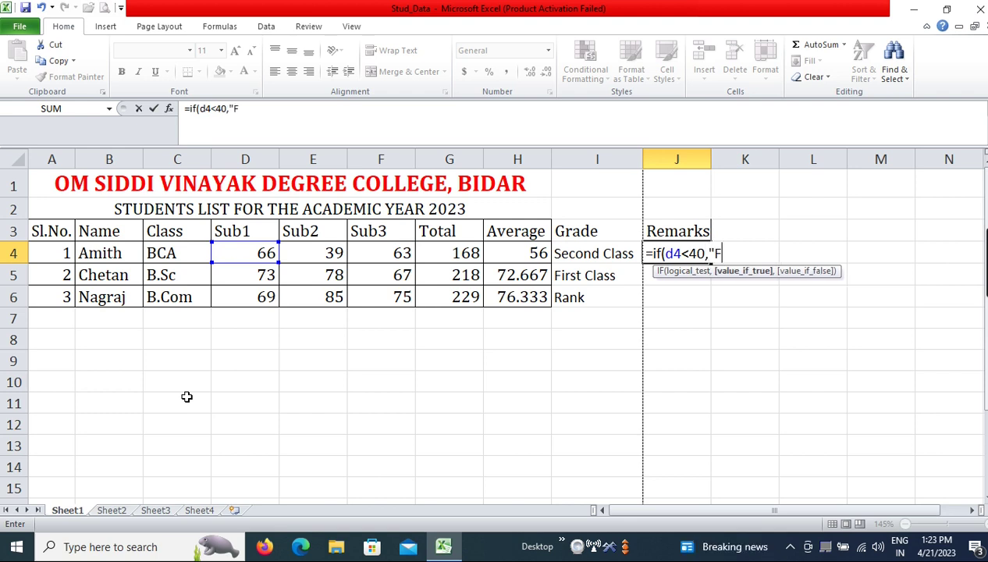
{"action": "type", "text": "ail\",if("}
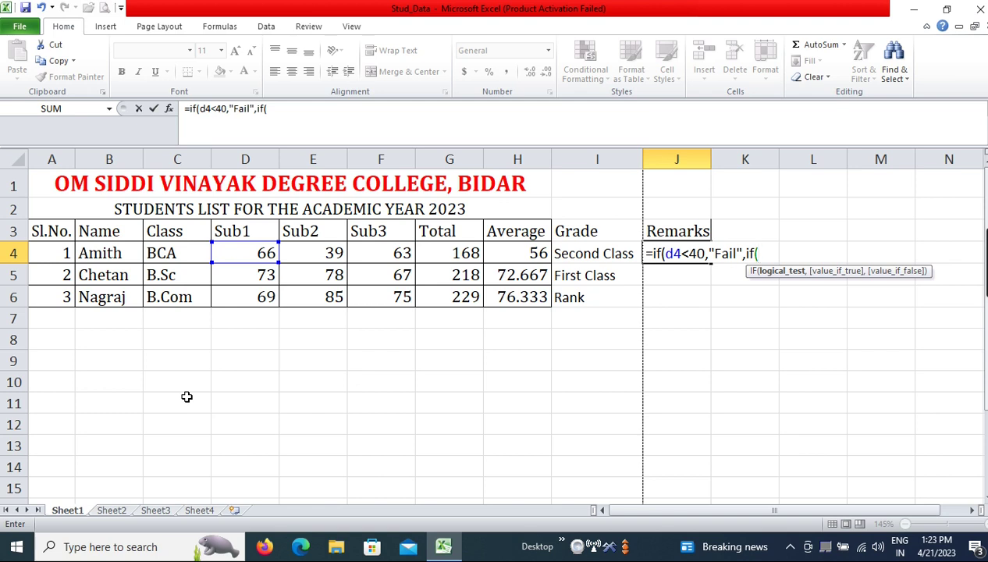
Extend the J4 formula's second IF to return "Fail" when e4<40.
{"action": "type", "text": "e4"}
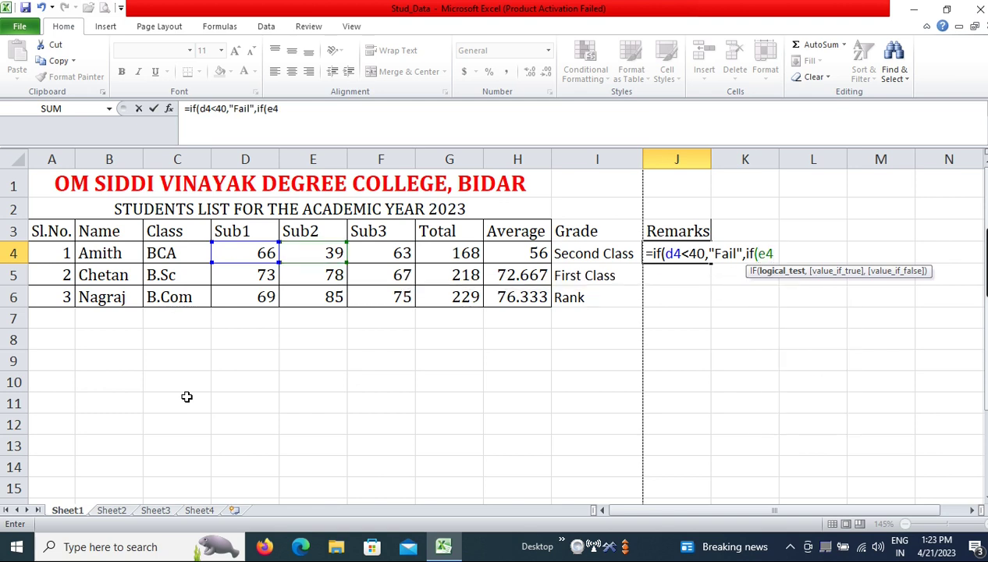
{"action": "type", "text": ",\""}
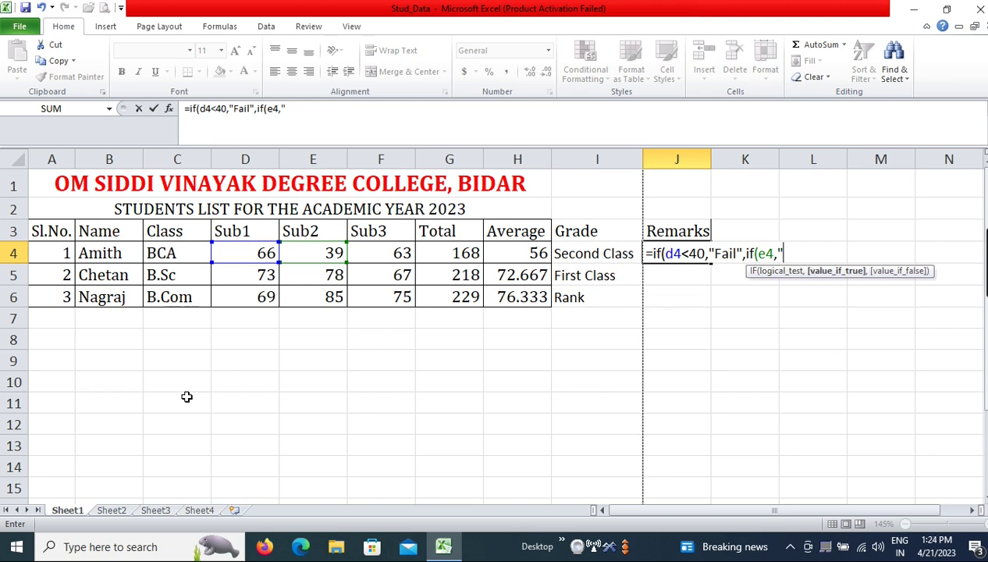
{"action": "key", "text": "BackSpace"}
{"action": "key", "text": "BackSpace"}
{"action": "type", "text": "<"}
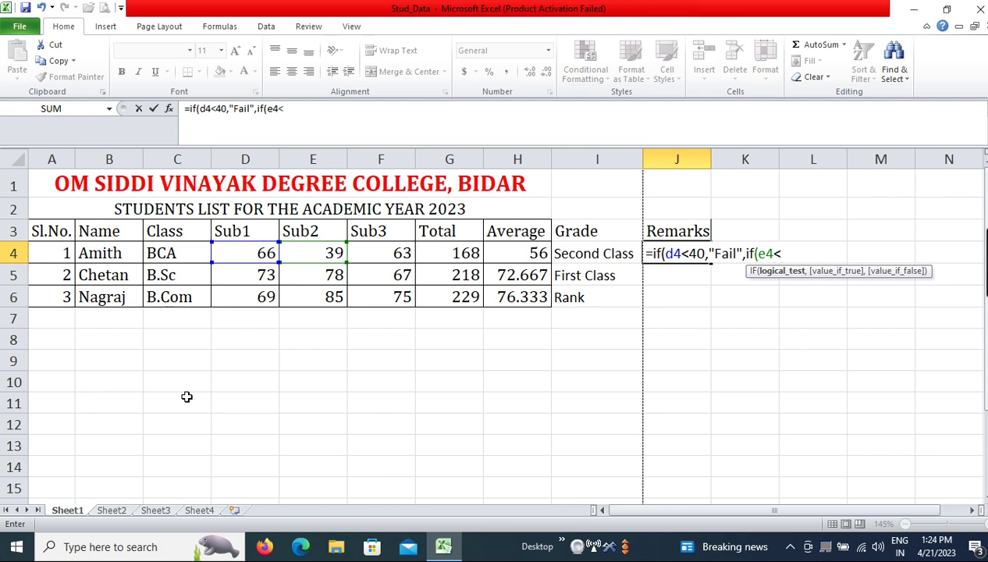
{"action": "type", "text": "40,\"Fail\""}
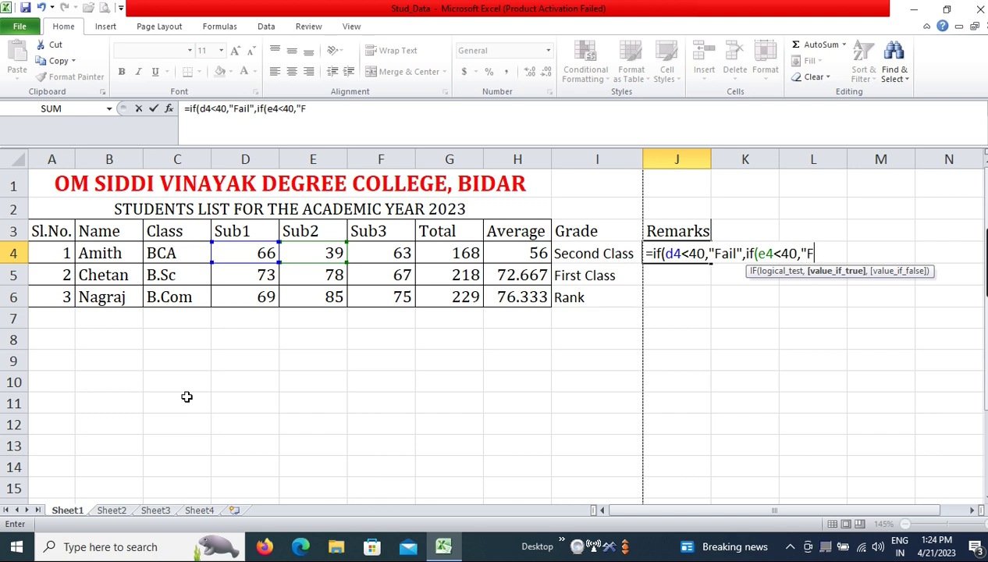
{"action": "type", "text": ","}
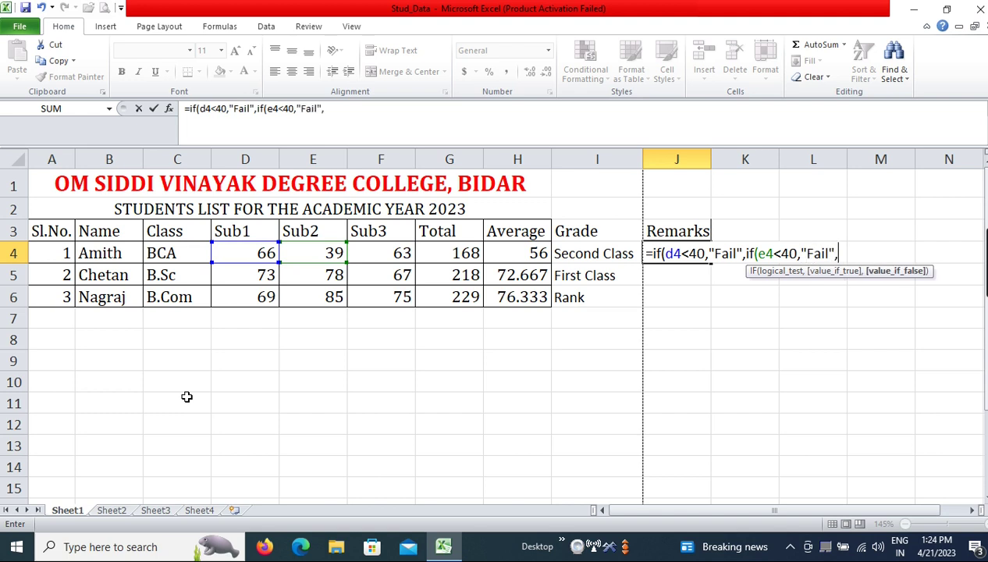
Complete the J4 formula with a third IF returning "Fail" when f4<40 and otherwise "Pass", reviewing its conditions before entering it.
{"action": "type", "text": "if("}
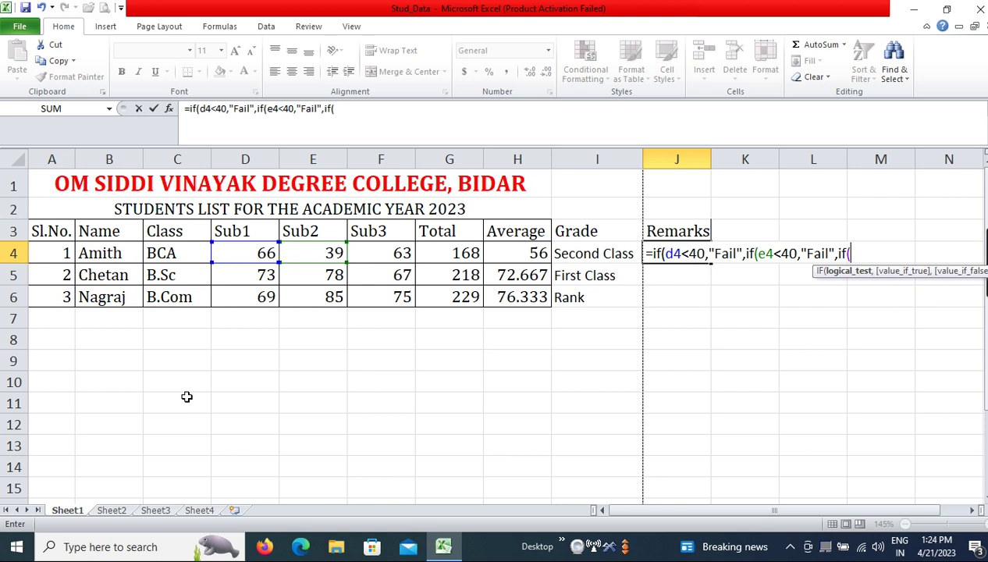
{"action": "type", "text": "f4"}
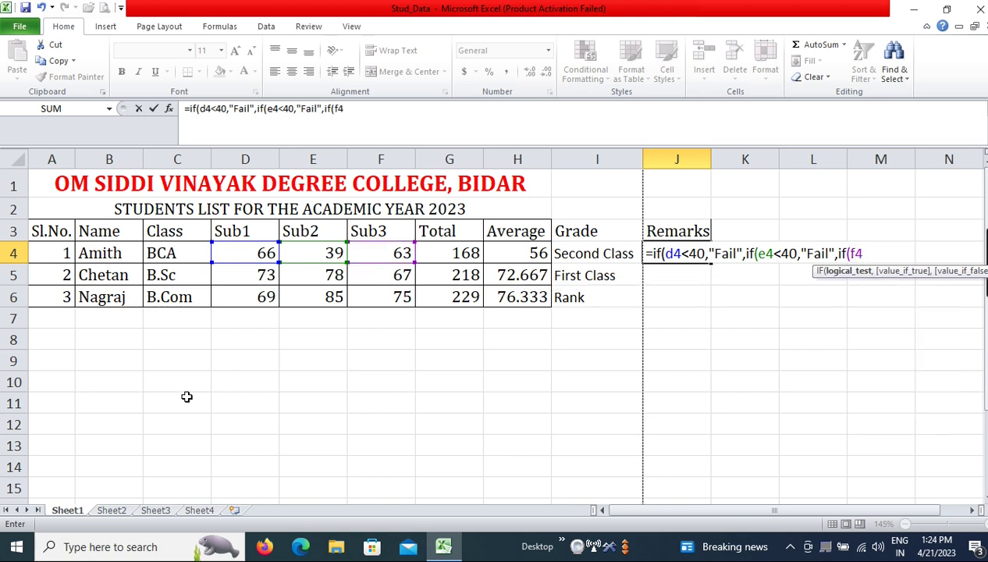
{"action": "type", "text": "<40,\""}
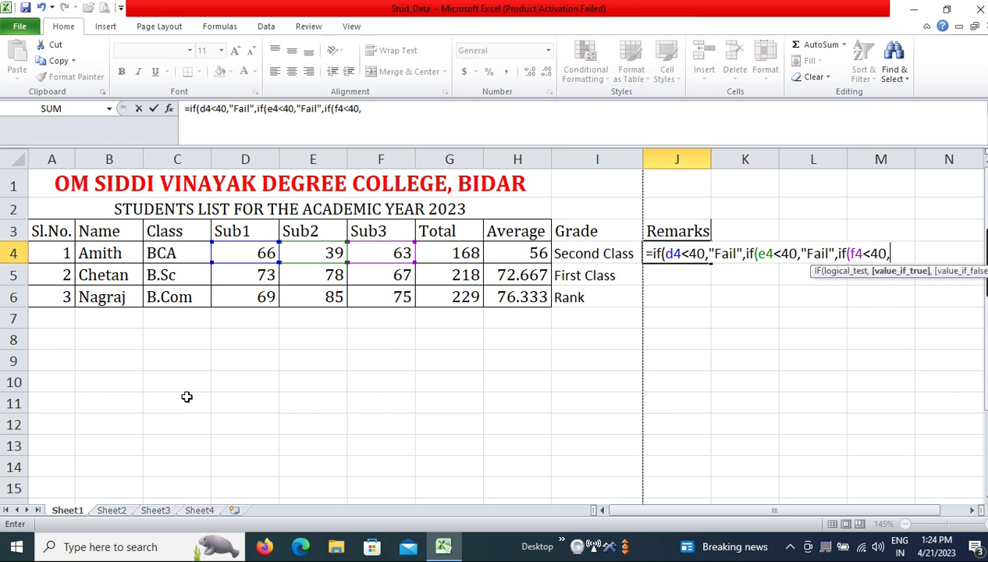
{"action": "type", "text": "Fai"}
{"action": "type", "text": "l\","}
{"action": "type", "text": "\"Pas"}
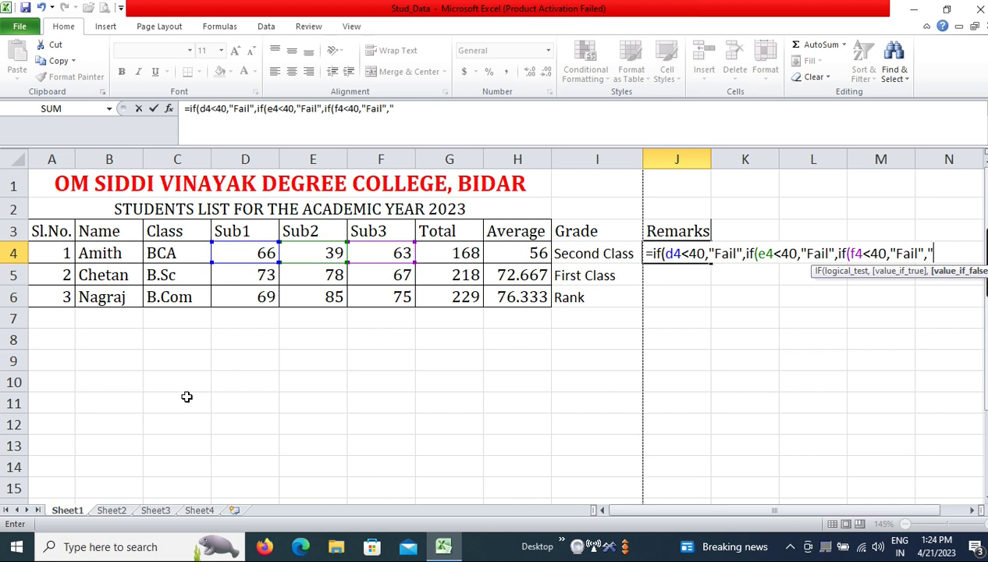
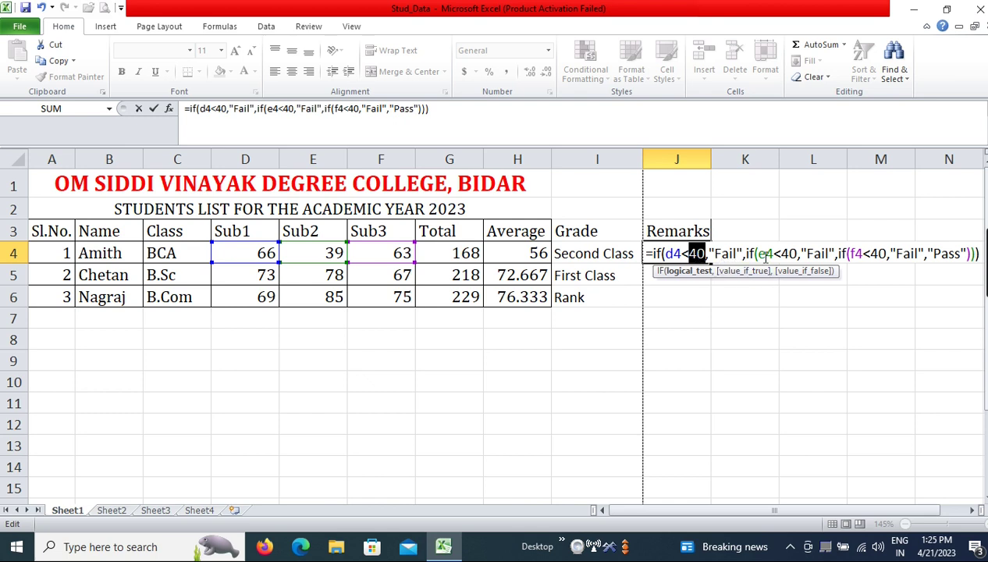
{"action": "left_click_drag", "start_coordinate": [758, 254], "coordinate": [773, 254]}
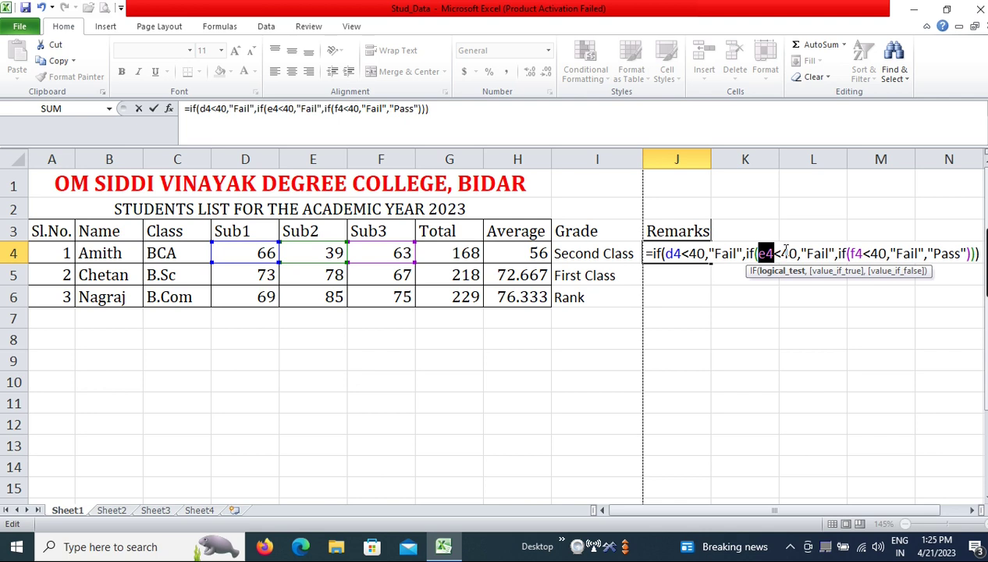
{"action": "double_click", "coordinate": [856, 253]}
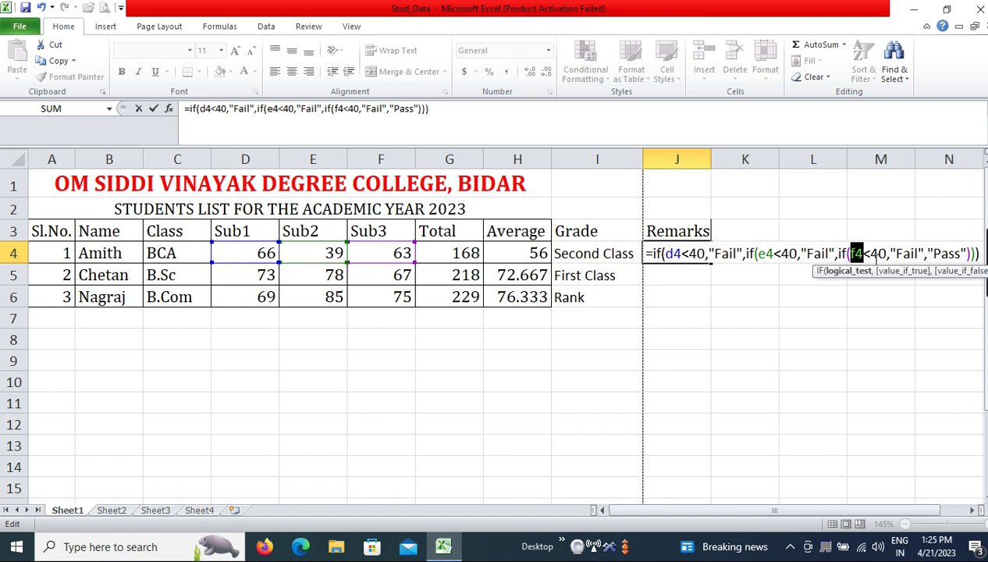
{"action": "left_click", "coordinate": [925, 255]}
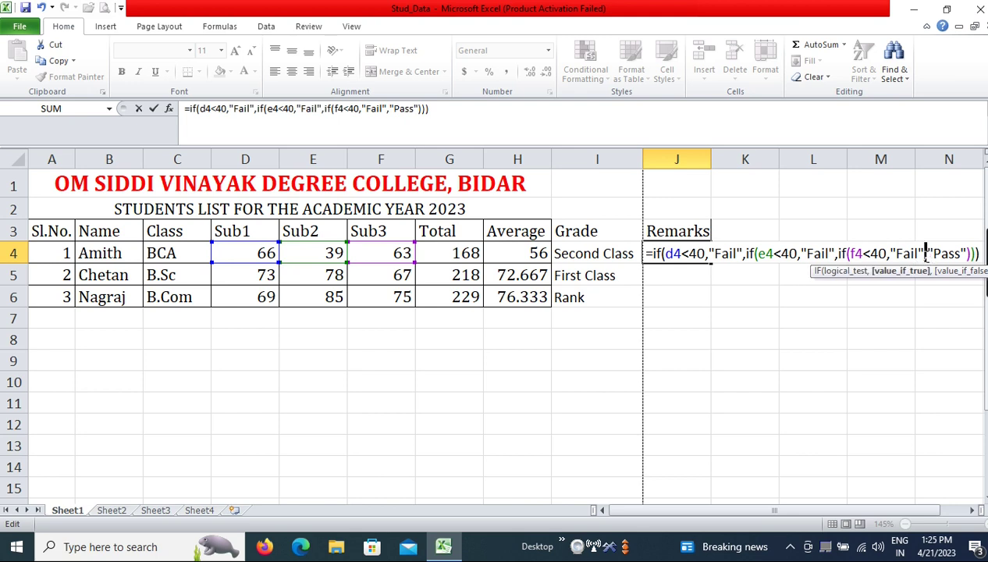
{"action": "left_click_drag", "start_coordinate": [934, 257], "coordinate": [960, 258]}
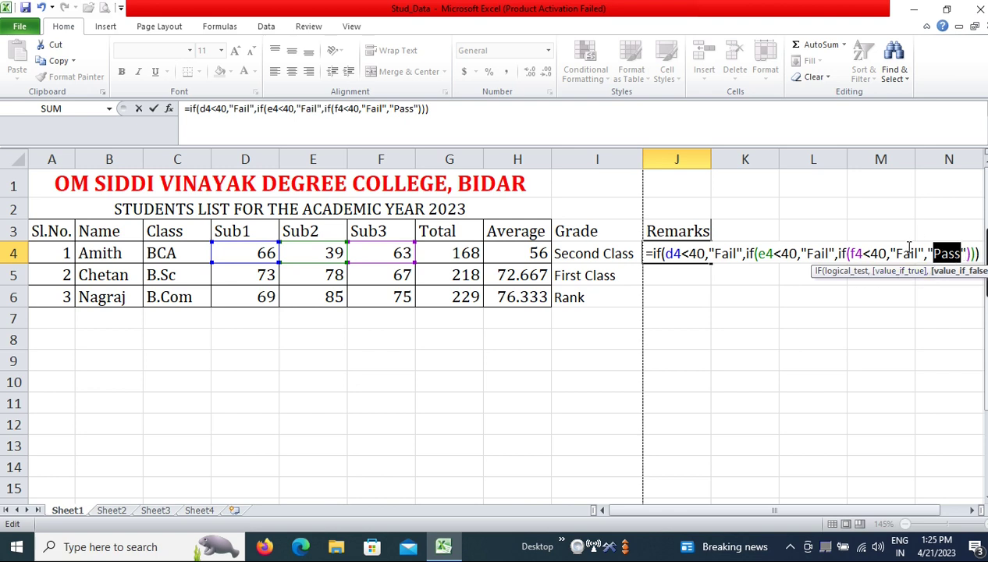
{"action": "key", "text": "Return"}
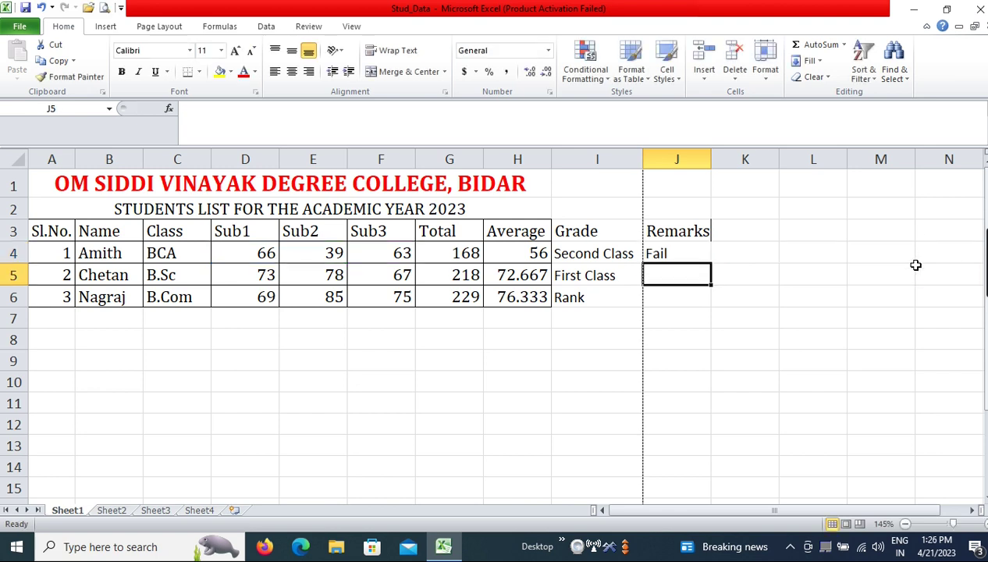
Fill the remarks formula from J4 down to J6 and check the formula in each cell.
{"action": "left_click", "coordinate": [662, 248]}
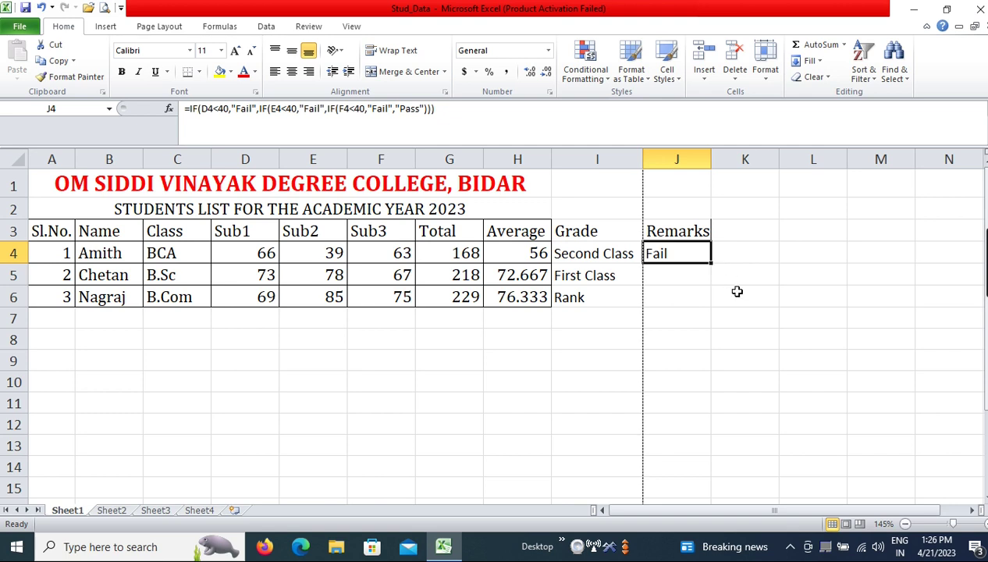
{"action": "left_click_drag", "start_coordinate": [712, 264], "coordinate": [716, 307]}
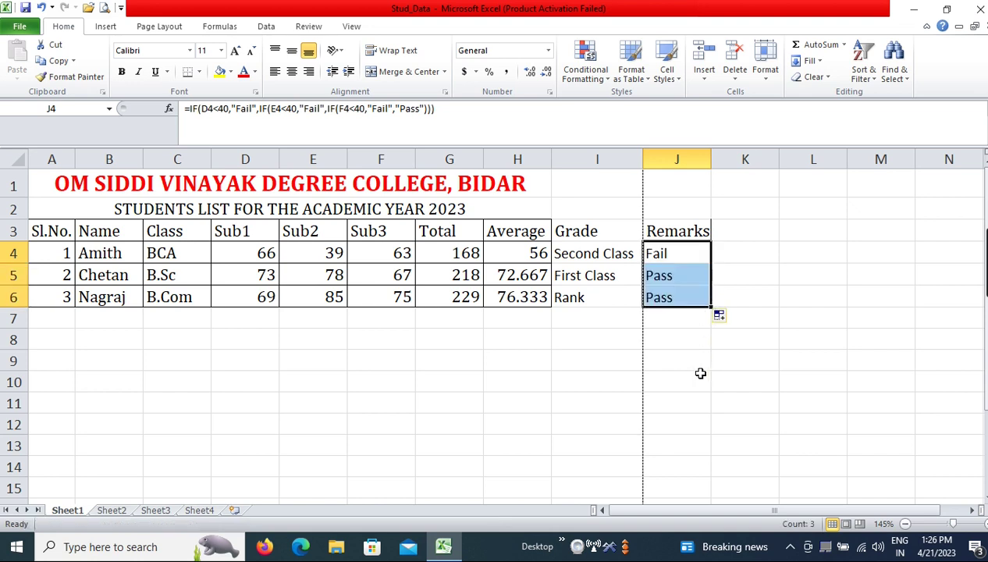
{"action": "left_click", "coordinate": [685, 276]}
{"action": "left_click", "coordinate": [673, 255]}
{"action": "left_click", "coordinate": [660, 279]}
{"action": "left_click", "coordinate": [669, 298]}
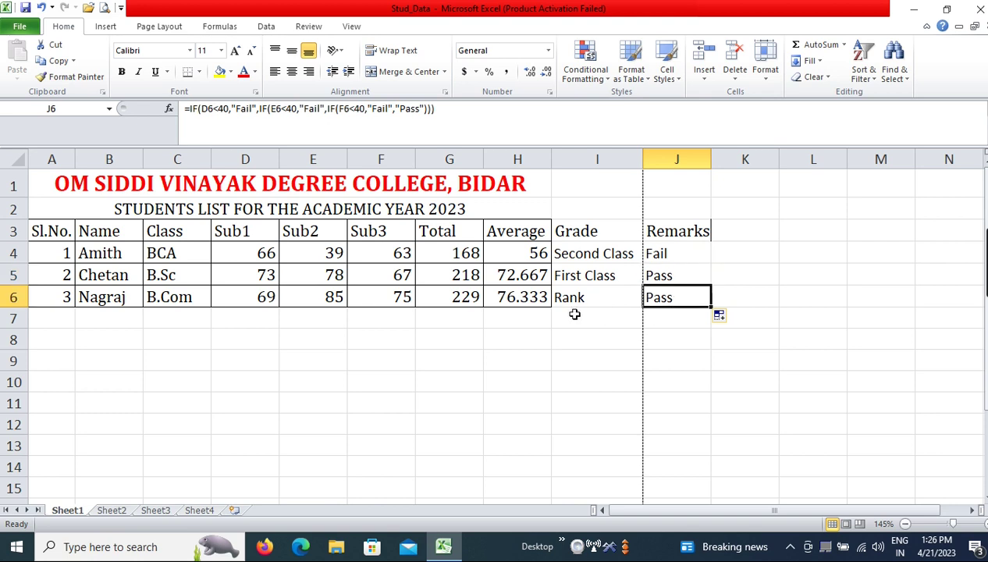
Test the remarks formula by raising the first student's Sub2 marks in row 4 to 40.
{"action": "left_click", "coordinate": [328, 255]}
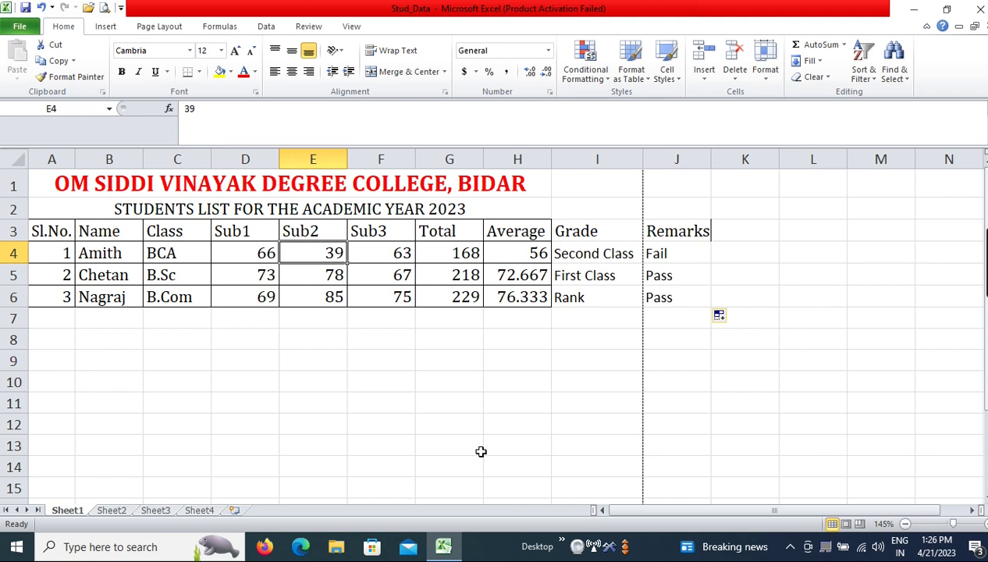
{"action": "type", "text": "40"}
{"action": "key", "text": "Tab"}
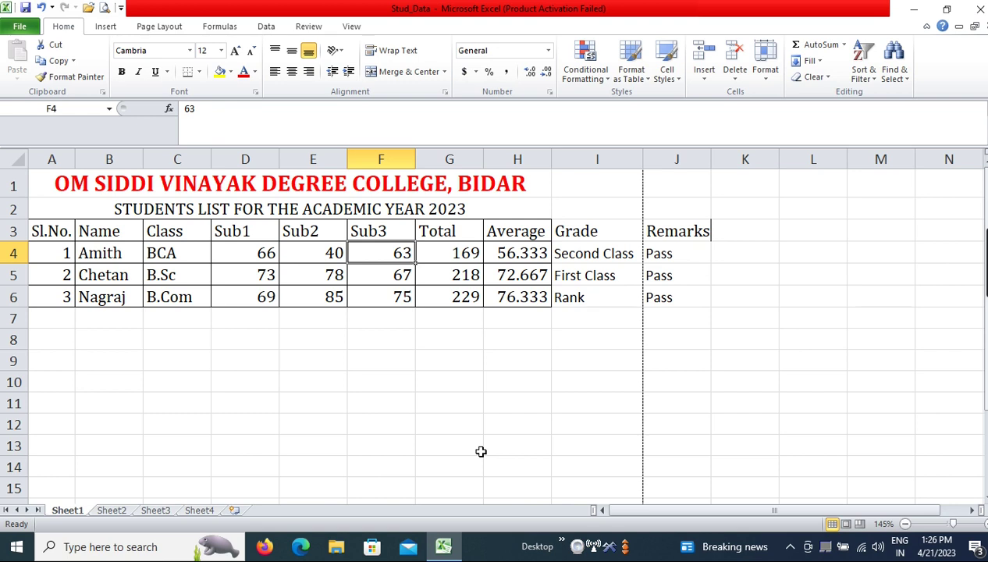
Shade the remarks cells J4 to J6 with a yellow fill.
{"action": "left_click", "coordinate": [665, 253]}
{"action": "left_click_drag", "start_coordinate": [665, 253], "coordinate": [663, 293]}
{"action": "left_click", "coordinate": [220, 71]}
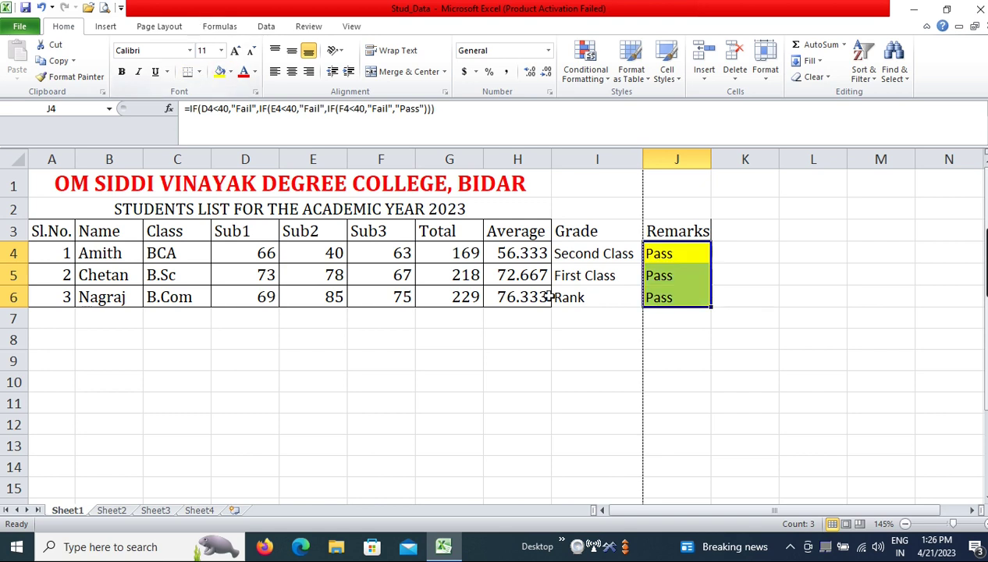
{"action": "left_click", "coordinate": [597, 338]}
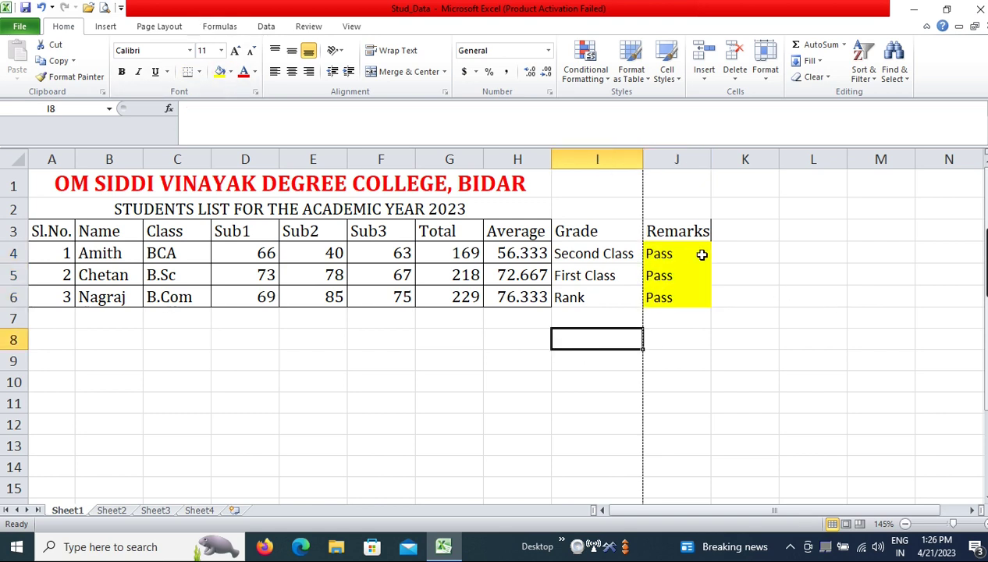
Test the remarks formula by lowering the second student's Sub2 marks in row 5 to 35, checking the Grade and Remarks cells.
{"action": "left_click", "coordinate": [320, 272]}
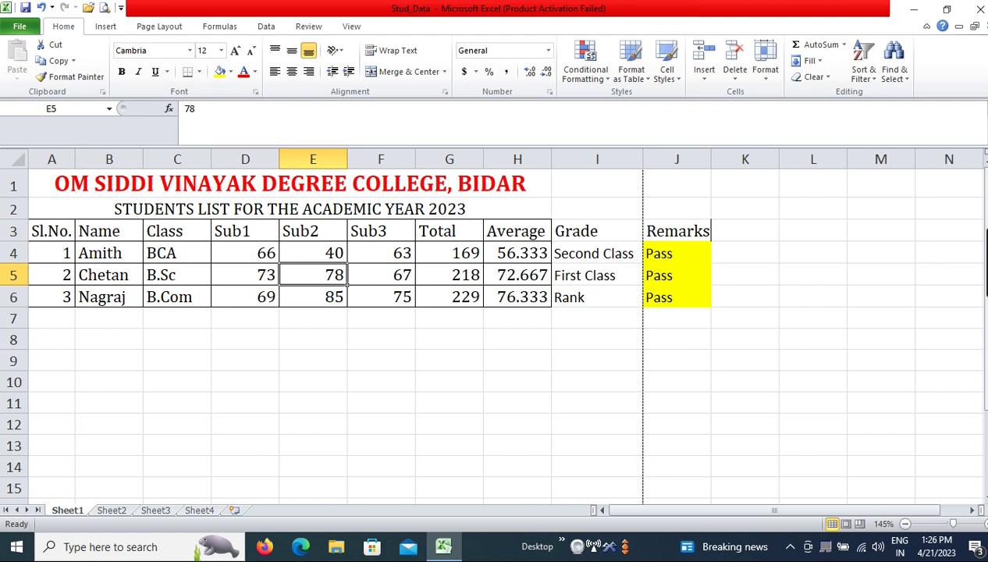
{"action": "type", "text": "3"}
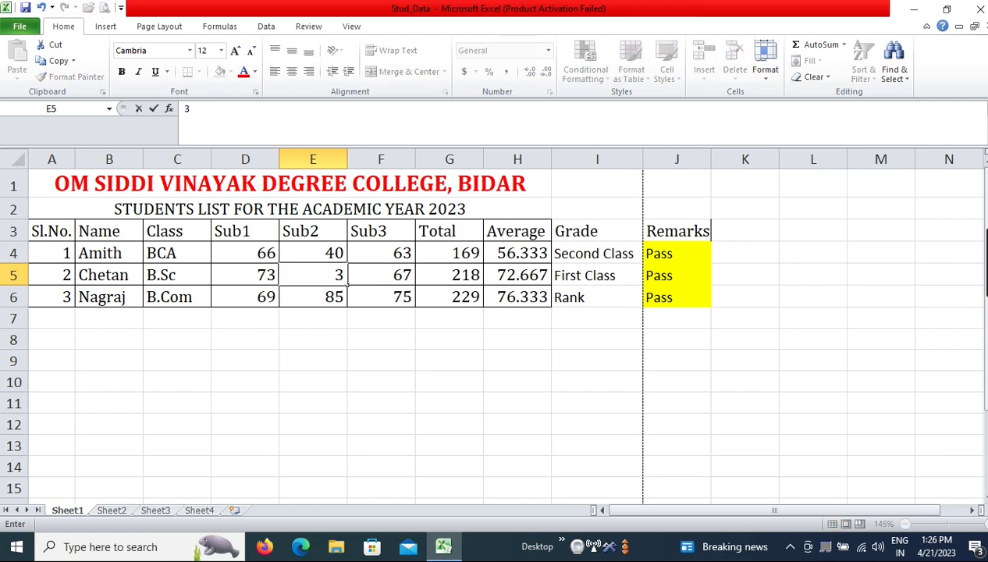
{"action": "type", "text": "5"}
{"action": "key", "text": "Tab"}
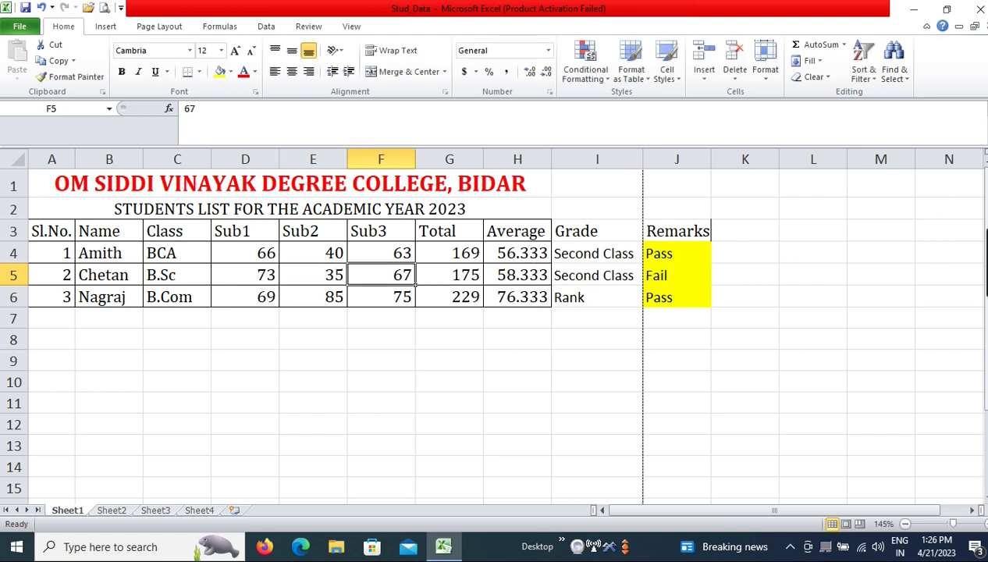
{"action": "left_click", "coordinate": [579, 270]}
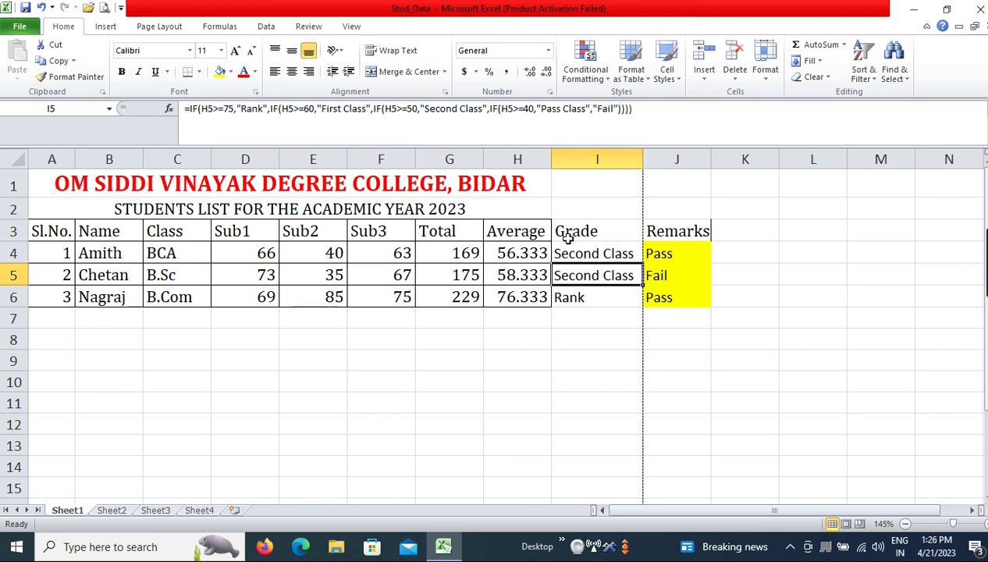
{"action": "left_click", "coordinate": [661, 276]}
Test the pass limit by setting the Sub2 marks in row 5 to 39, 40 and finally 41.
{"action": "left_click", "coordinate": [343, 279]}
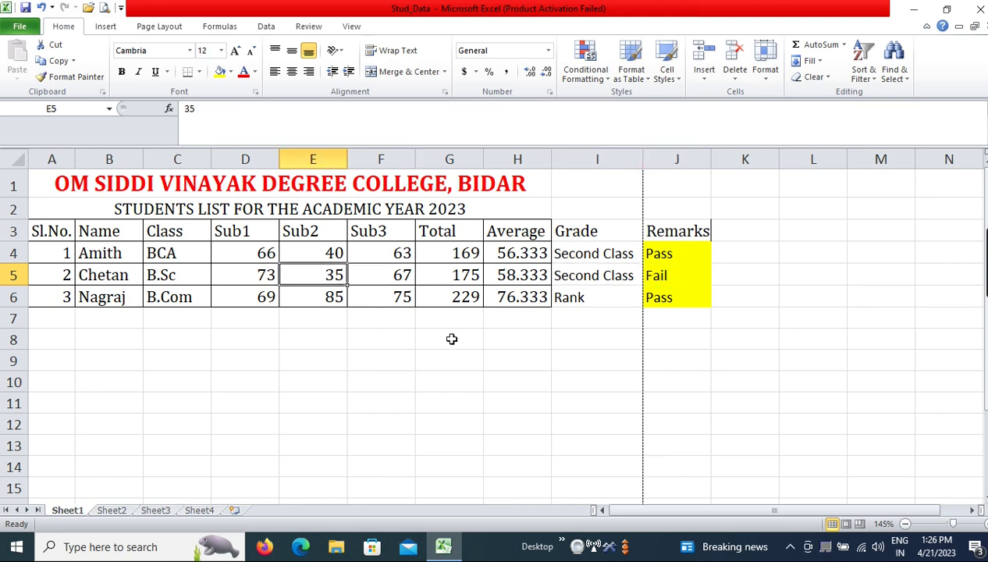
{"action": "type", "text": "39"}
{"action": "key", "text": "Tab"}
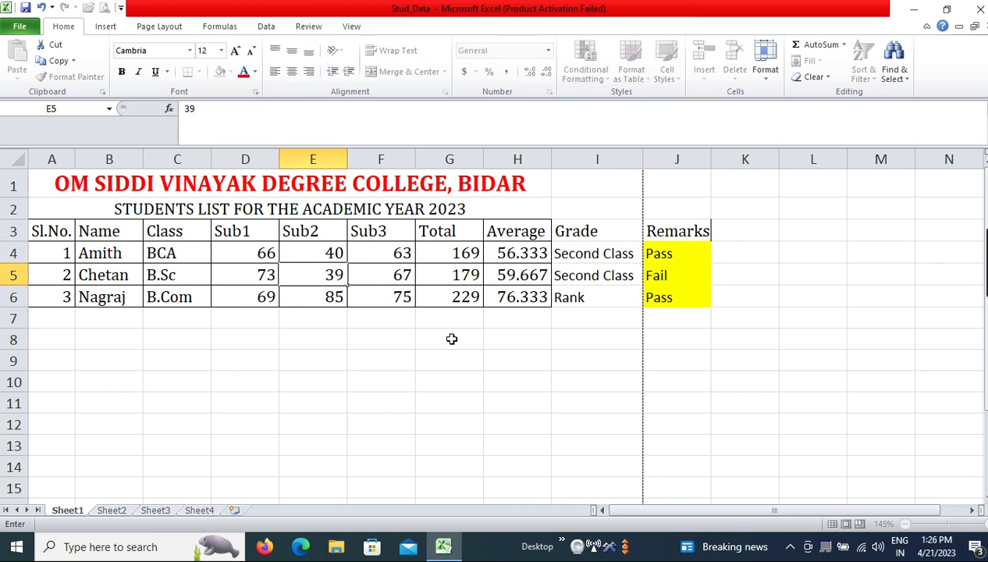
{"action": "key", "text": "Left"}
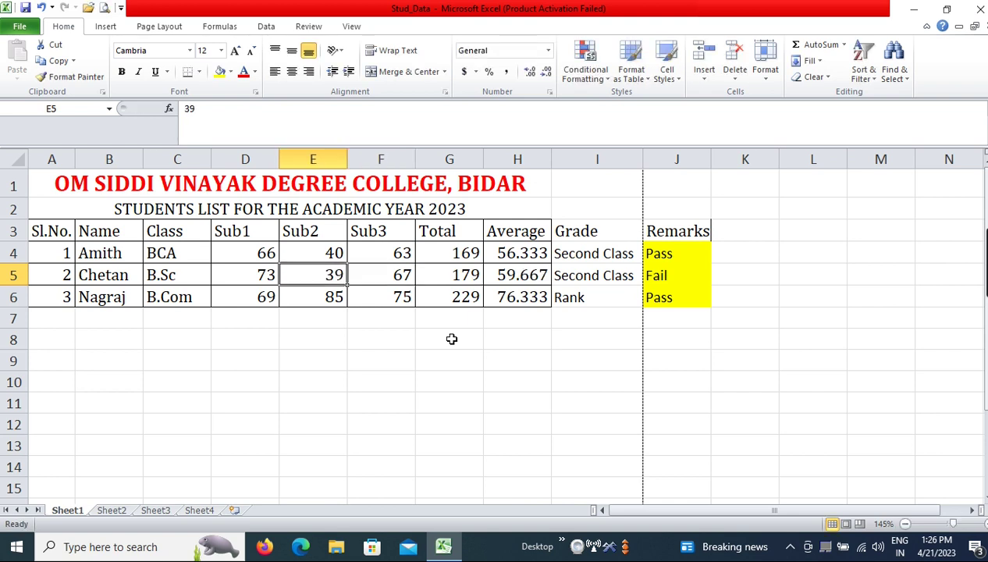
{"action": "type", "text": "40"}
{"action": "key", "text": "Tab"}
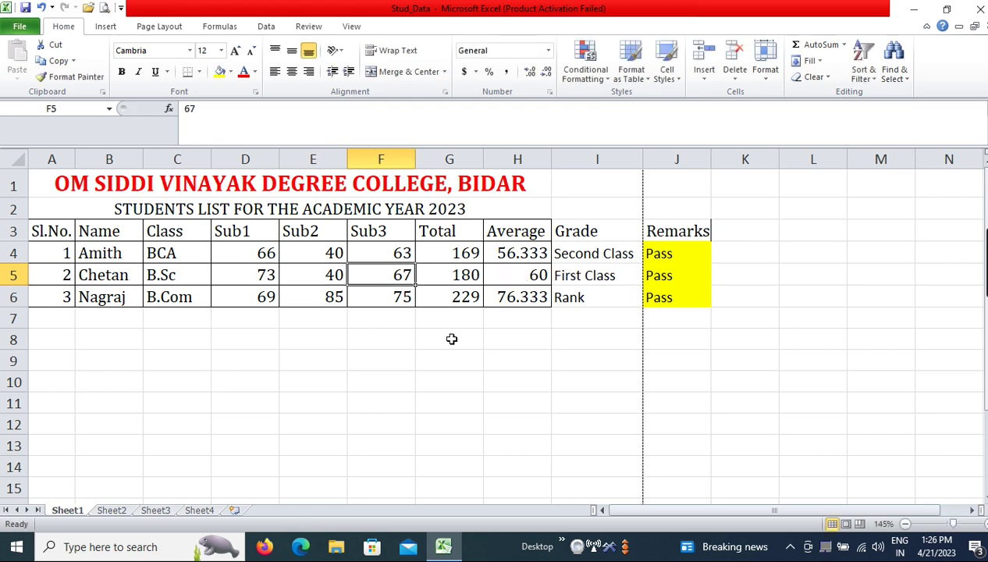
{"action": "key", "text": "Left"}
{"action": "type", "text": "41"}
{"action": "key", "text": "Tab"}
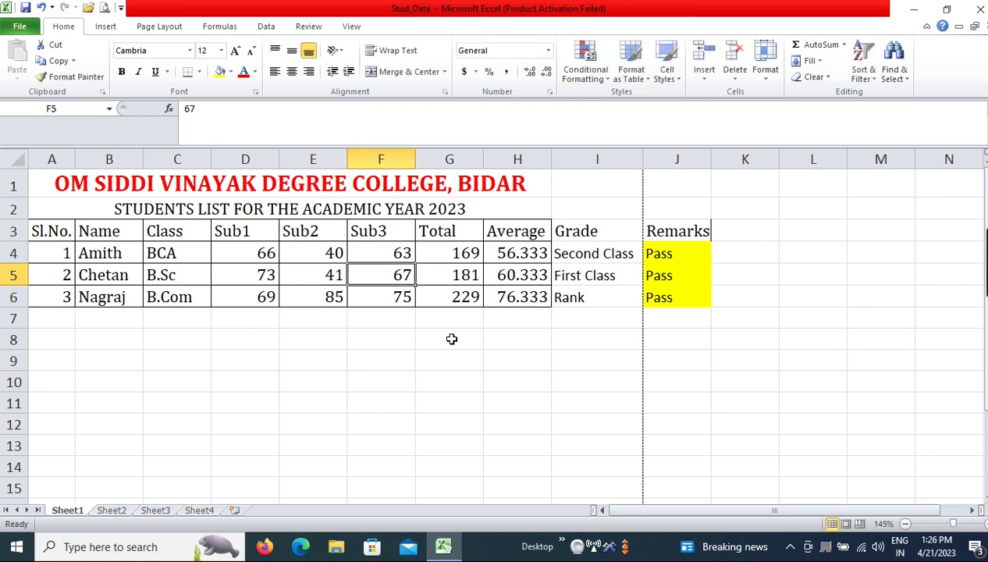
{"action": "left_click", "coordinate": [331, 274]}
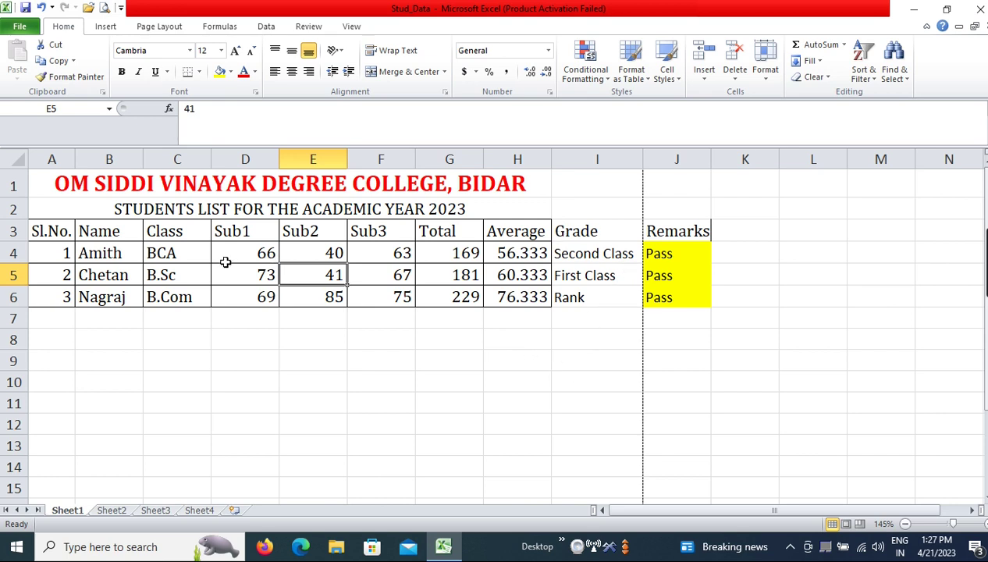
{"action": "left_click", "coordinate": [356, 267]}
{"action": "left_click", "coordinate": [457, 232]}
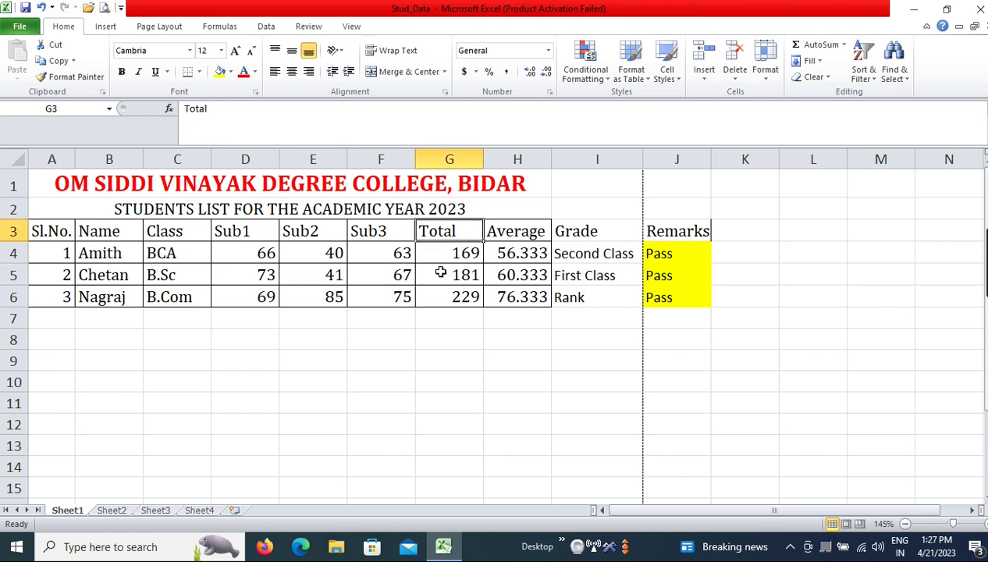
{"action": "left_click", "coordinate": [528, 231]}
{"action": "left_click", "coordinate": [597, 226]}
{"action": "left_click", "coordinate": [690, 231]}
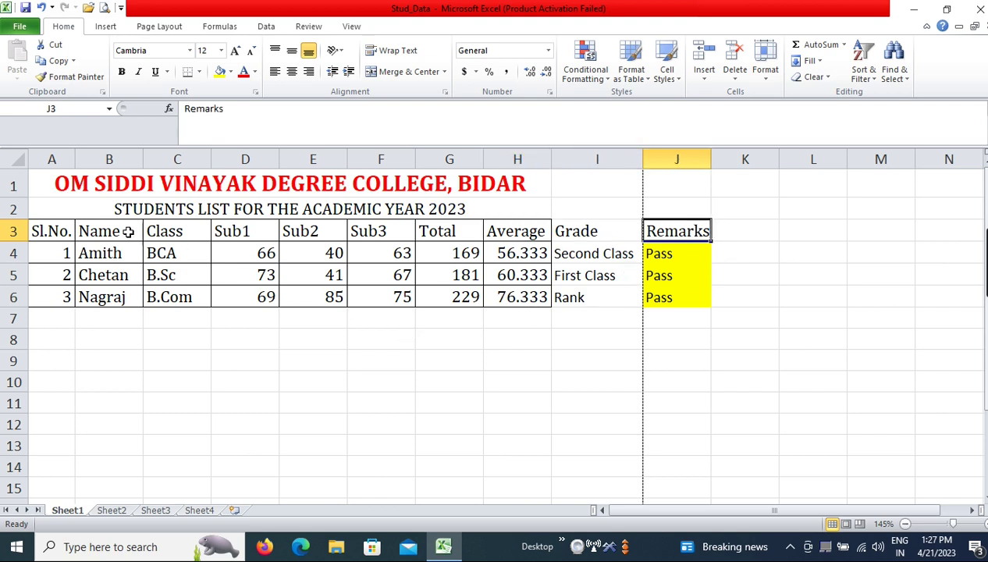
Apply all borders to the table range A3:J6 and remove its fill colour.
{"action": "left_click_drag", "start_coordinate": [44, 227], "coordinate": [662, 298]}
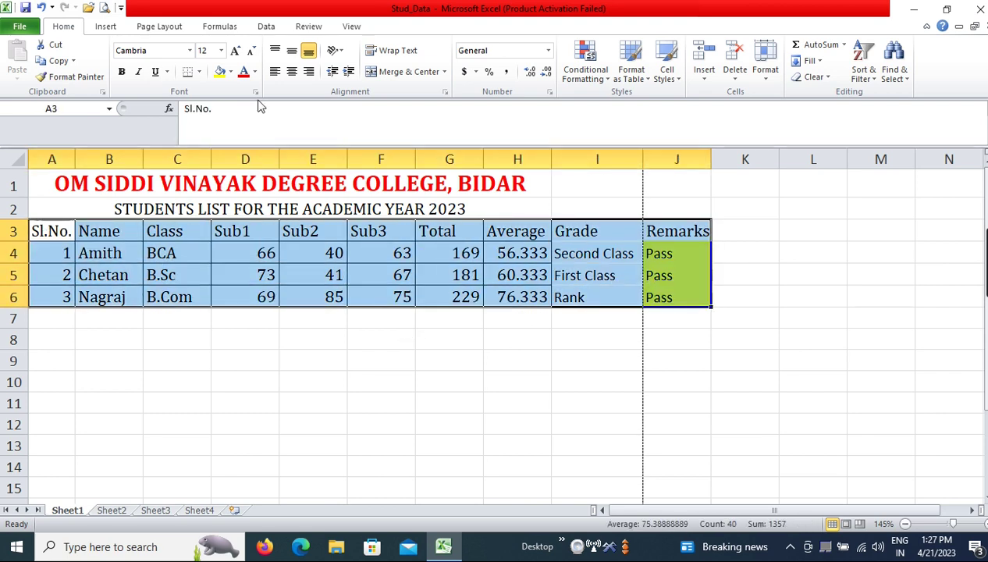
{"action": "left_click", "coordinate": [199, 71]}
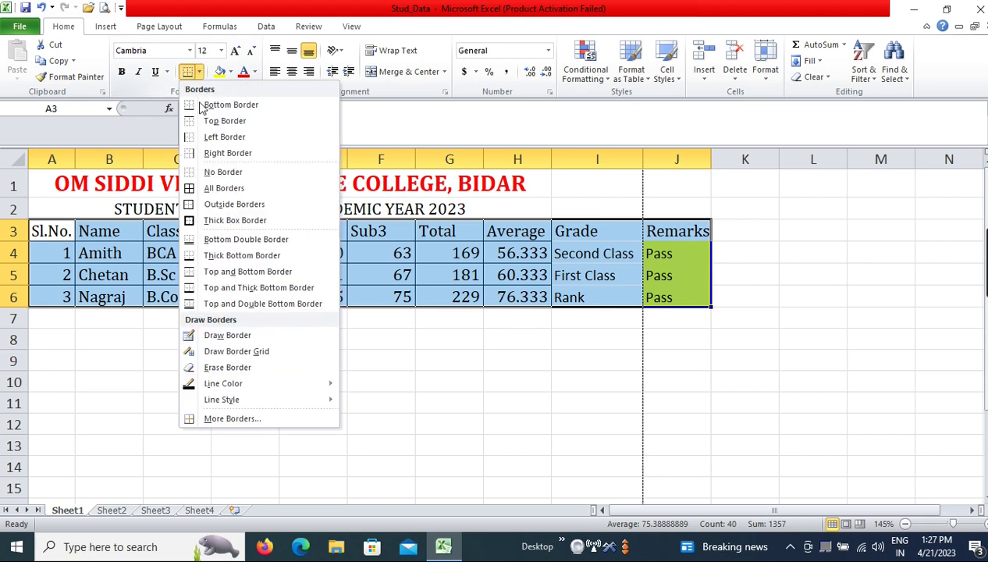
{"action": "left_click", "coordinate": [246, 189]}
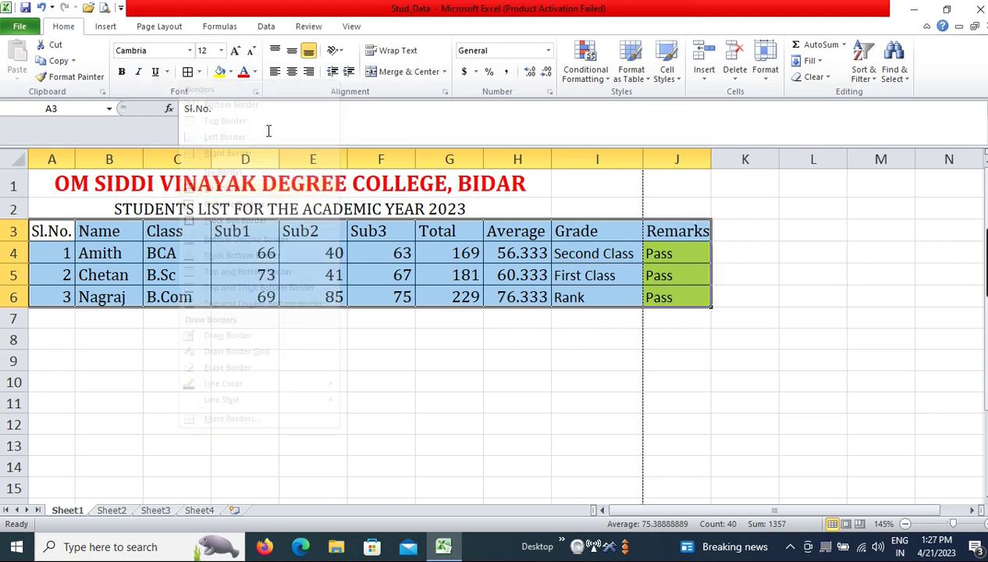
{"action": "left_click", "coordinate": [230, 72]}
{"action": "left_click", "coordinate": [251, 200]}
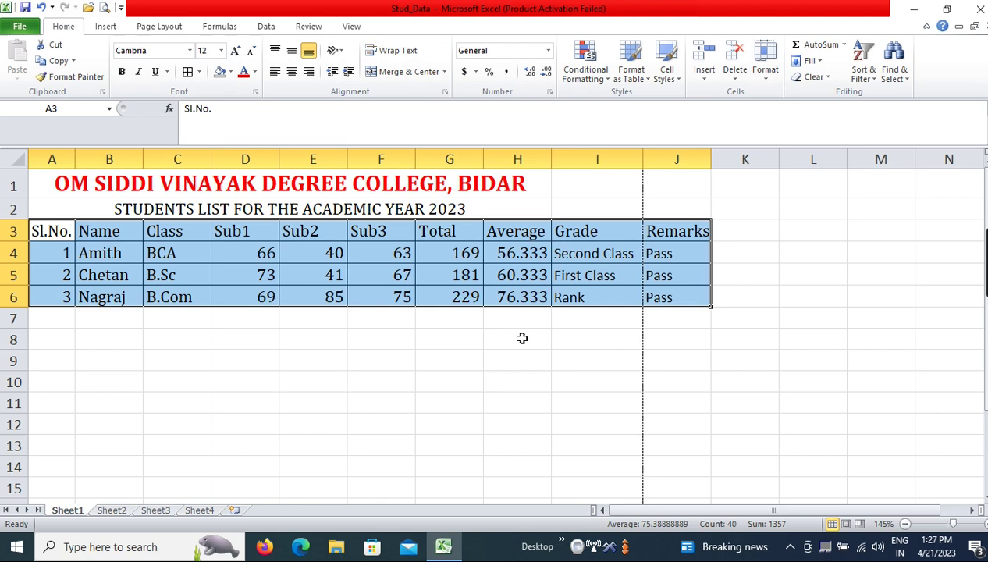
{"action": "left_click", "coordinate": [529, 289]}
{"action": "left_click", "coordinate": [359, 359]}
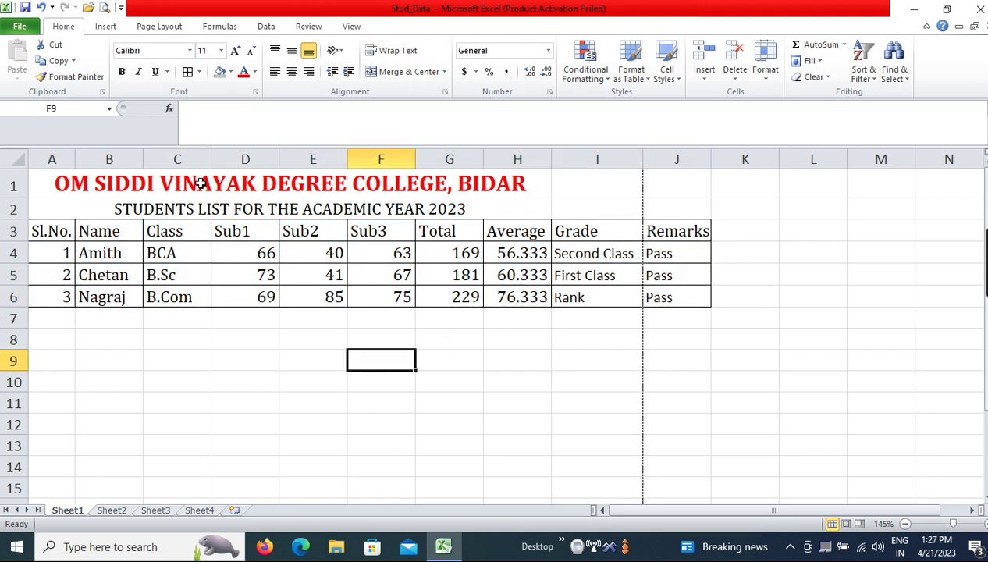
Re-merge and centre the college title in row 1 across A1:J1.
{"action": "left_click", "coordinate": [160, 184]}
{"action": "left_click_drag", "start_coordinate": [353, 189], "coordinate": [644, 182]}
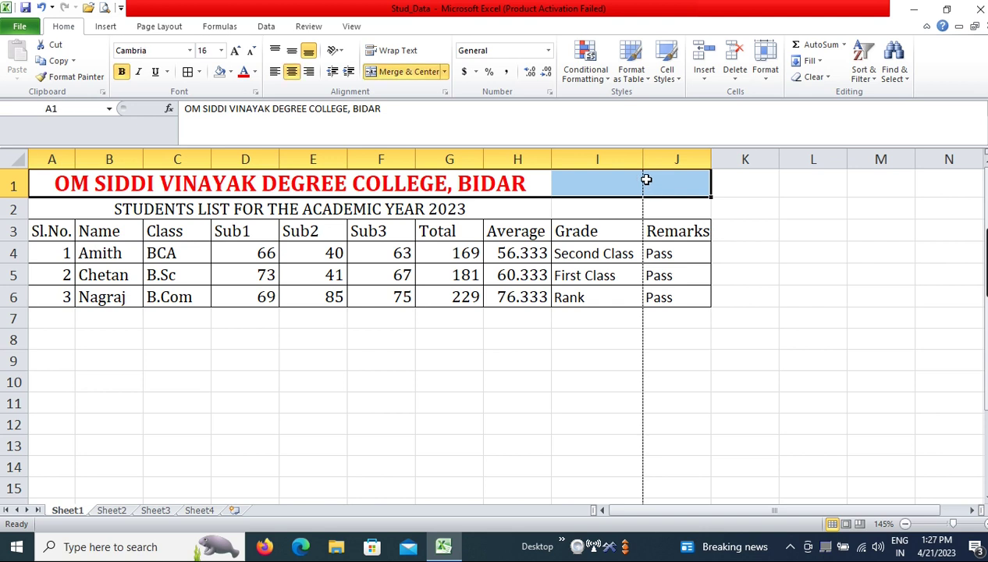
{"action": "left_click", "coordinate": [388, 73]}
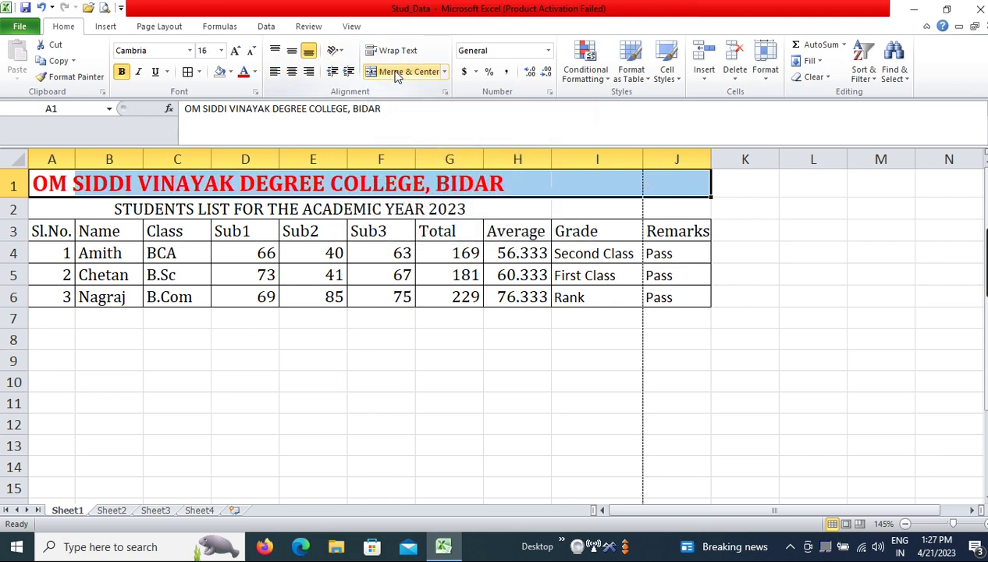
{"action": "left_click", "coordinate": [395, 73]}
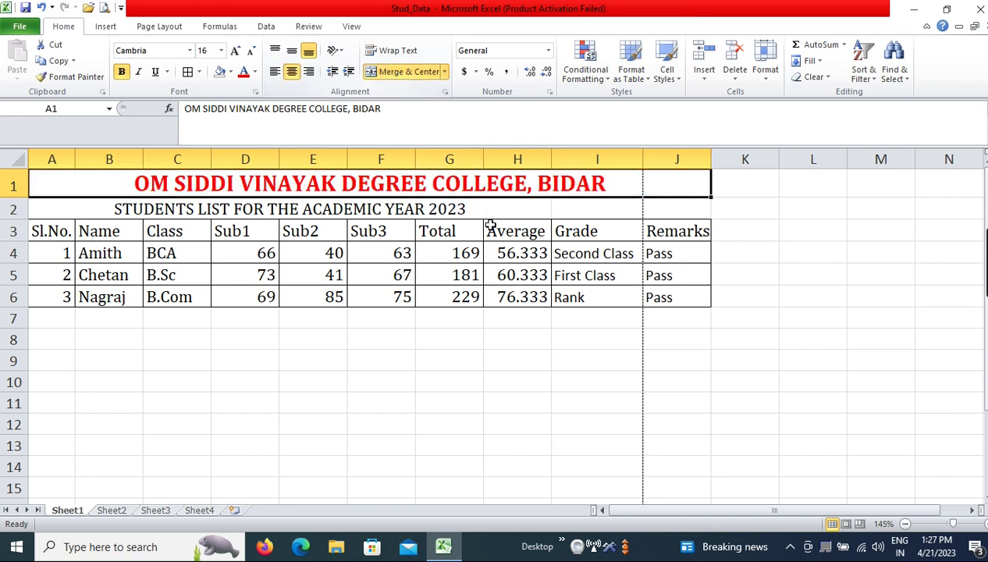
Autofit columns C to G and J to their contents, and narrow column A to about 5.14 and column H slightly.
{"action": "left_click", "coordinate": [719, 225]}
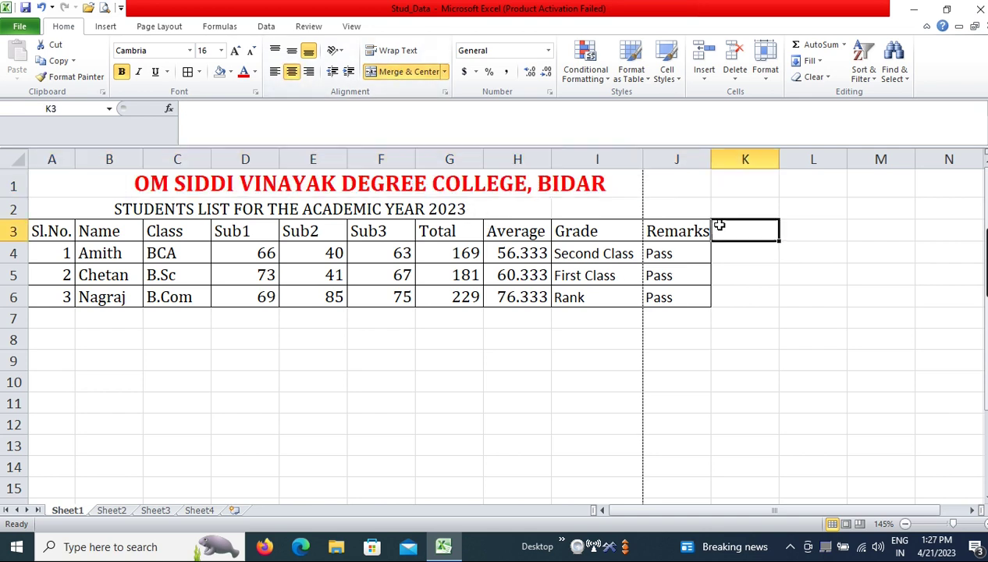
{"action": "double_click", "coordinate": [711, 160]}
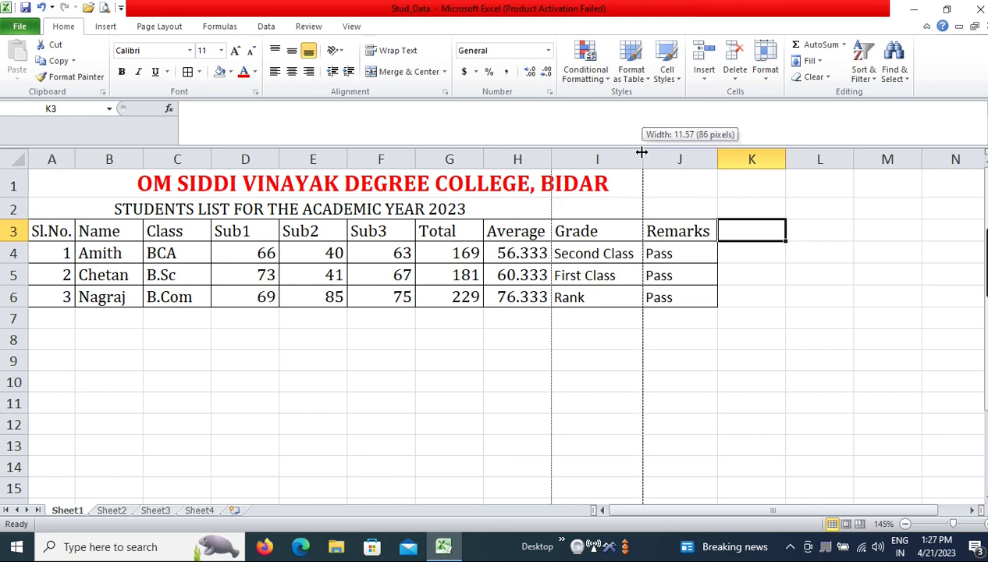
{"action": "left_click_drag", "start_coordinate": [75, 154], "coordinate": [71, 154]}
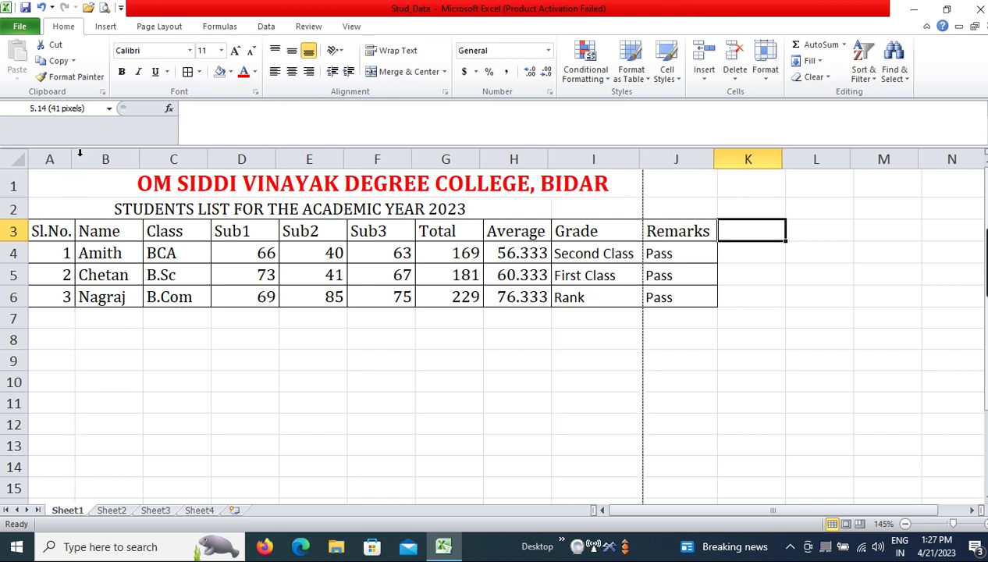
{"action": "double_click", "coordinate": [208, 159]}
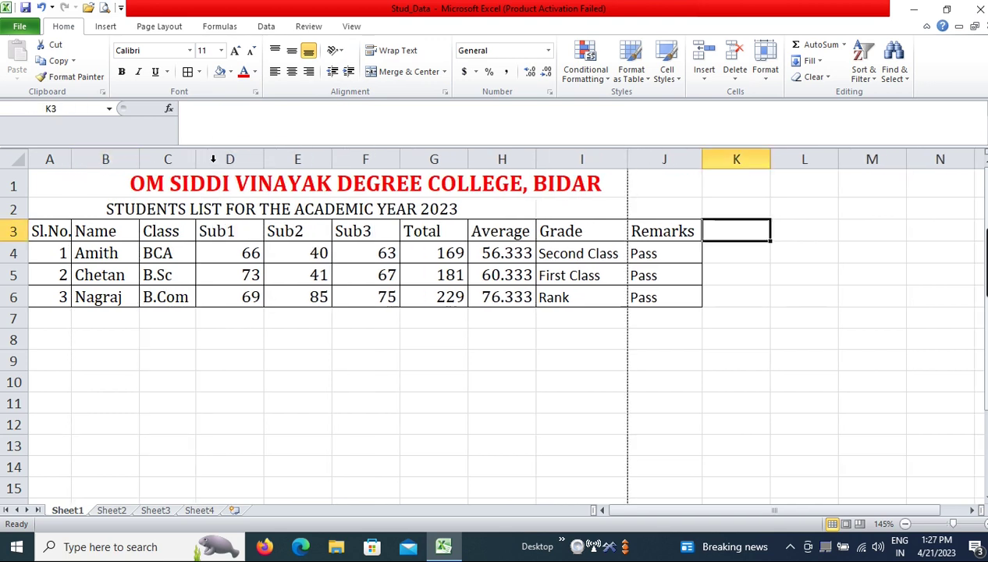
{"action": "double_click", "coordinate": [263, 160]}
{"action": "double_click", "coordinate": [310, 159]}
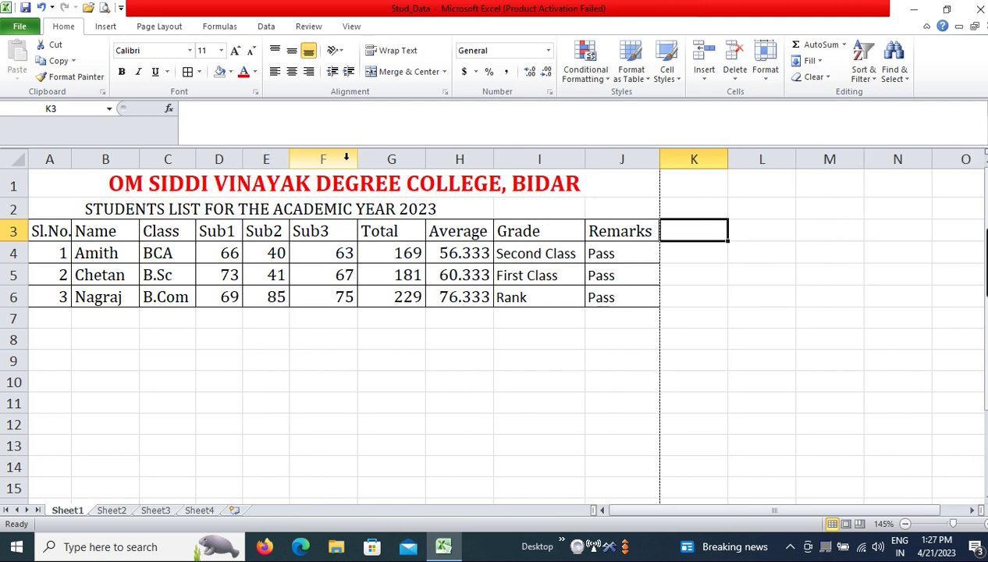
{"action": "double_click", "coordinate": [355, 159]}
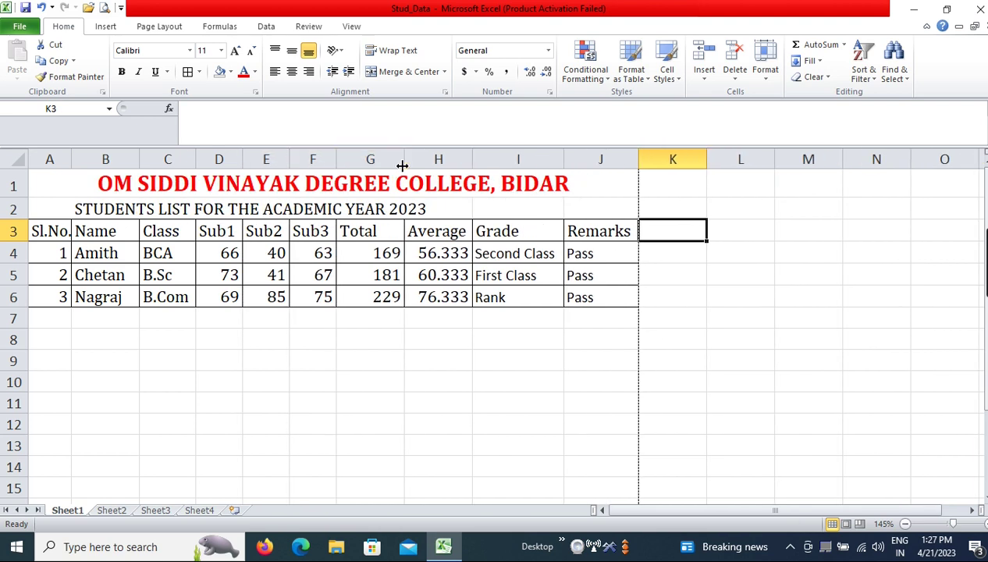
{"action": "double_click", "coordinate": [403, 159]}
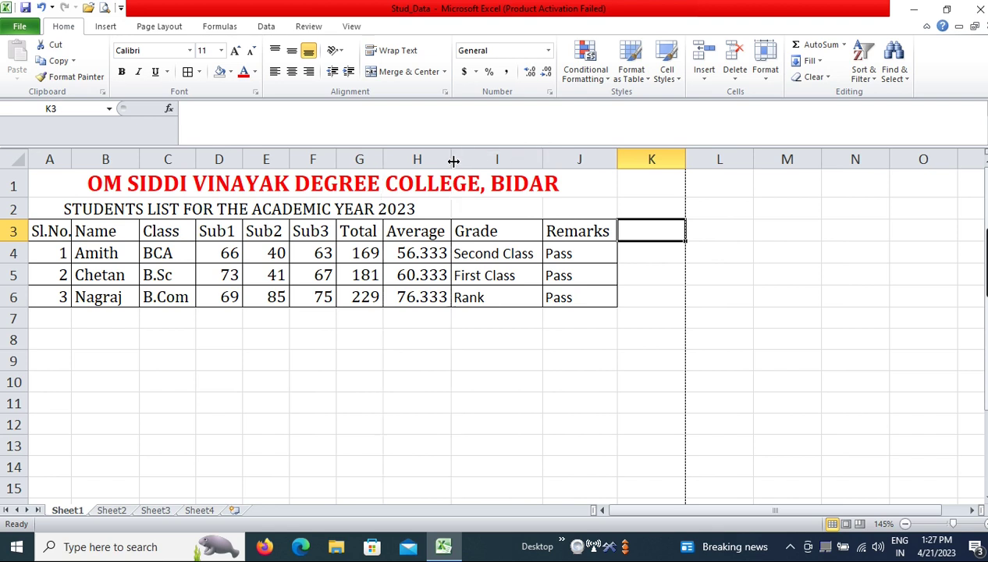
{"action": "double_click", "coordinate": [451, 159]}
{"action": "left_click_drag", "start_coordinate": [500, 160], "coordinate": [442, 167]}
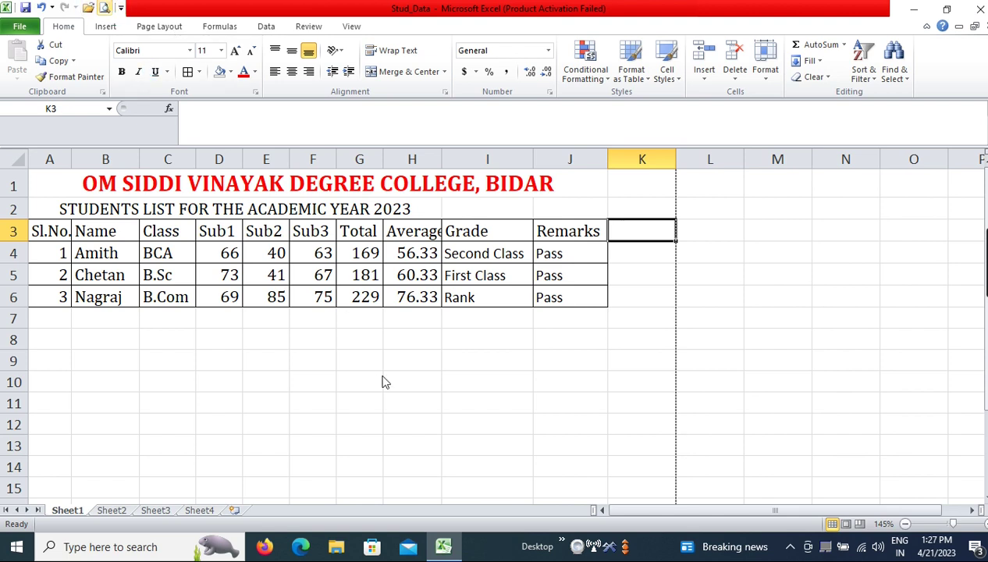
Check the print preview, and re-merge and centre the subtitle in row 2 across A2:J2.
{"action": "key", "text": "ctrl+p"}
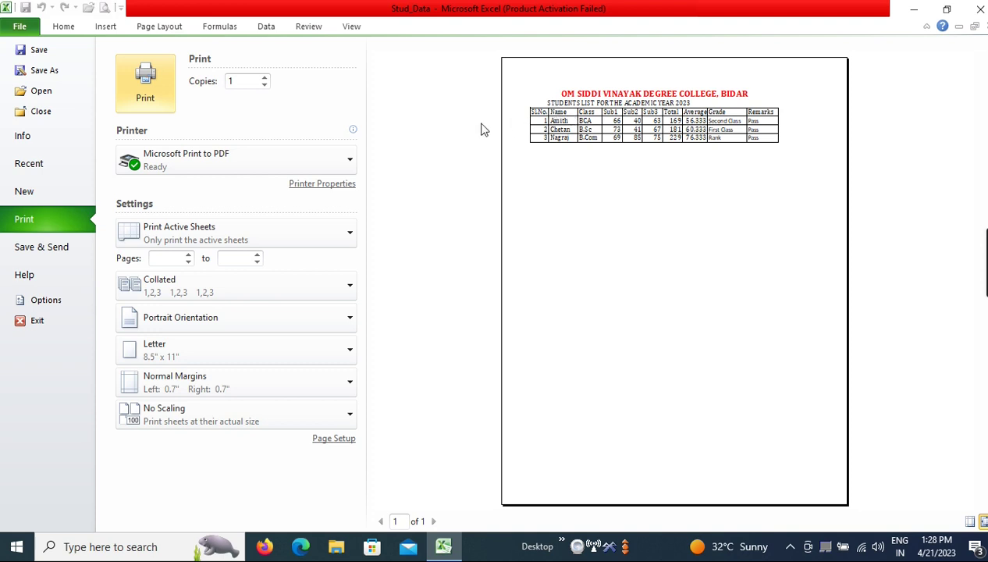
{"action": "left_click", "coordinate": [68, 27]}
{"action": "left_click", "coordinate": [293, 208]}
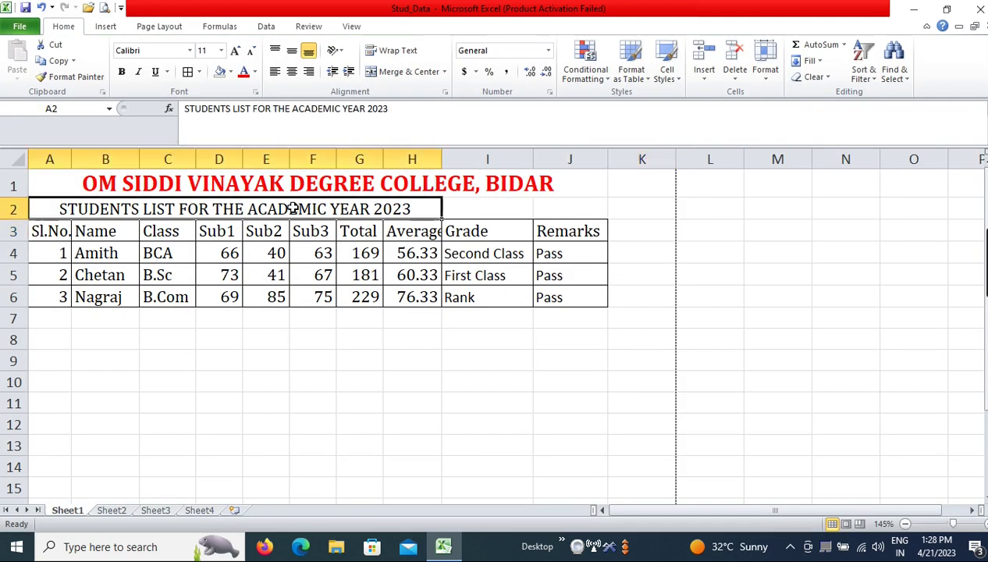
{"action": "left_click_drag", "start_coordinate": [360, 208], "coordinate": [588, 210]}
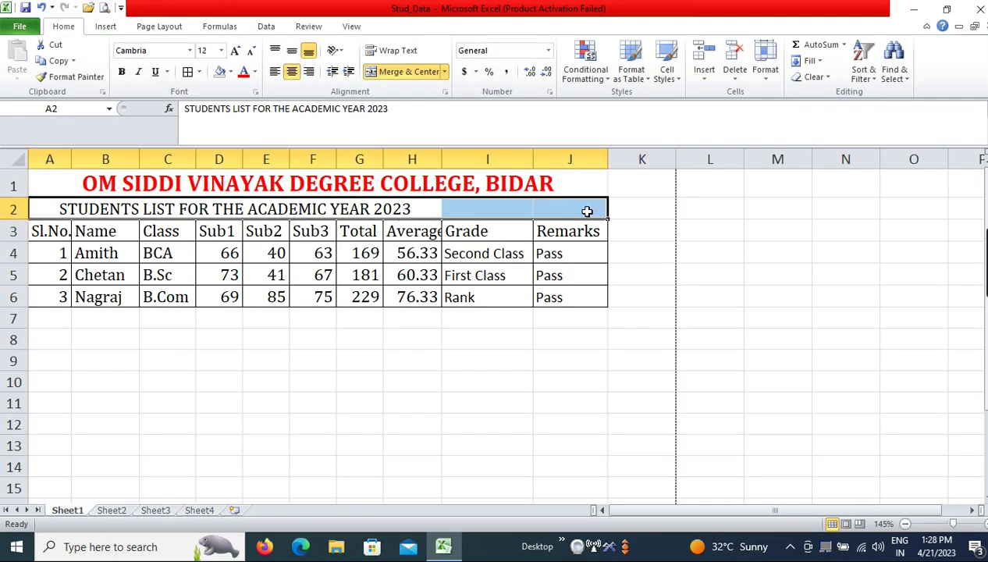
{"action": "left_click", "coordinate": [405, 71]}
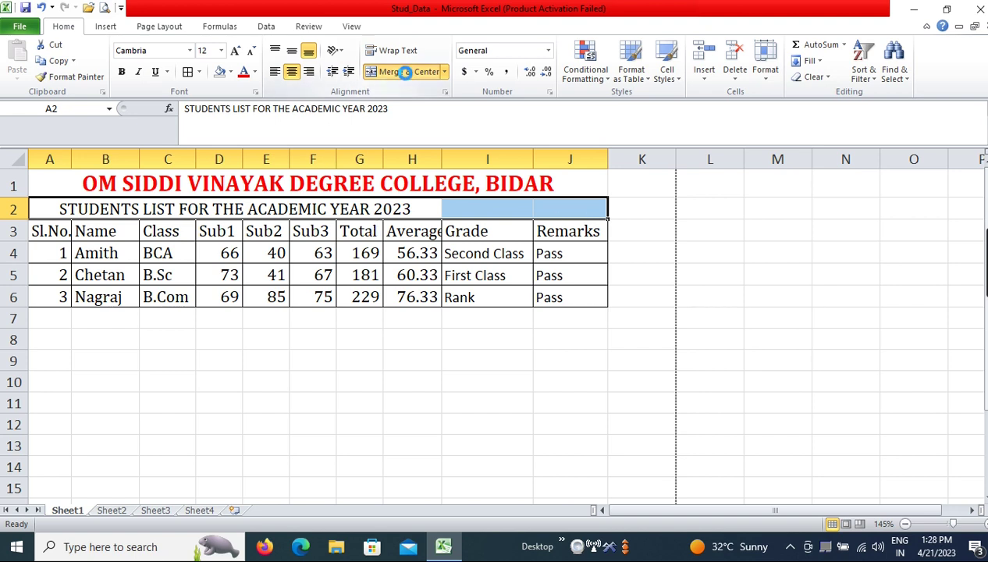
{"action": "left_click", "coordinate": [405, 72]}
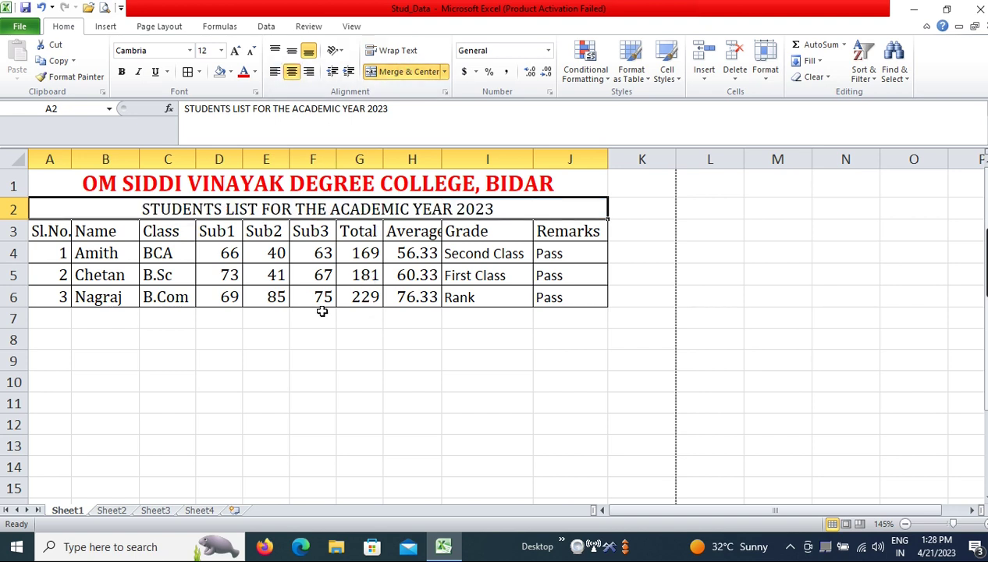
Check the re-centred headings in the print preview and return to the worksheet.
{"action": "left_click", "coordinate": [106, 9]}
{"action": "key", "text": "ctrl+p"}
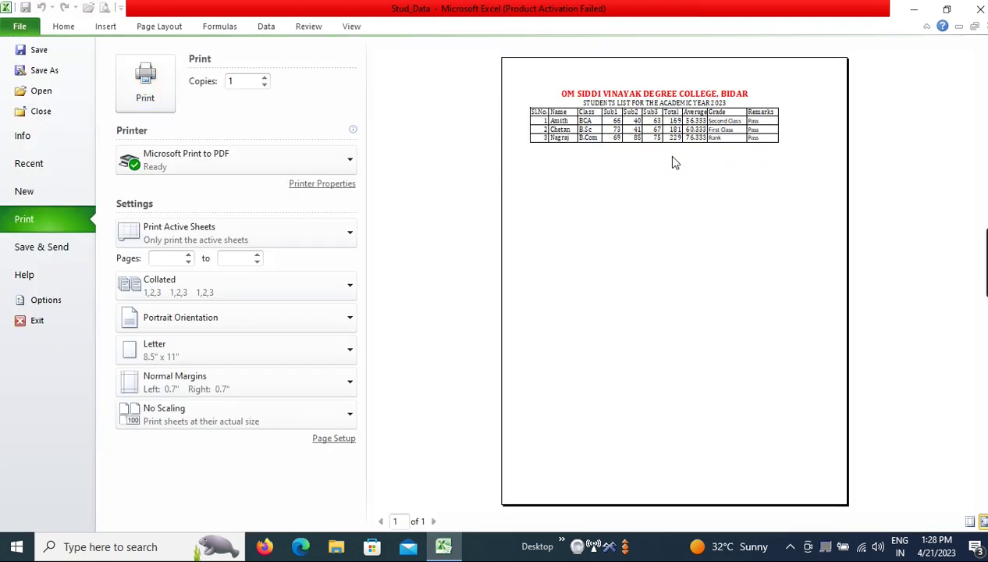
{"action": "left_click", "coordinate": [71, 28]}
{"action": "left_click", "coordinate": [434, 290]}
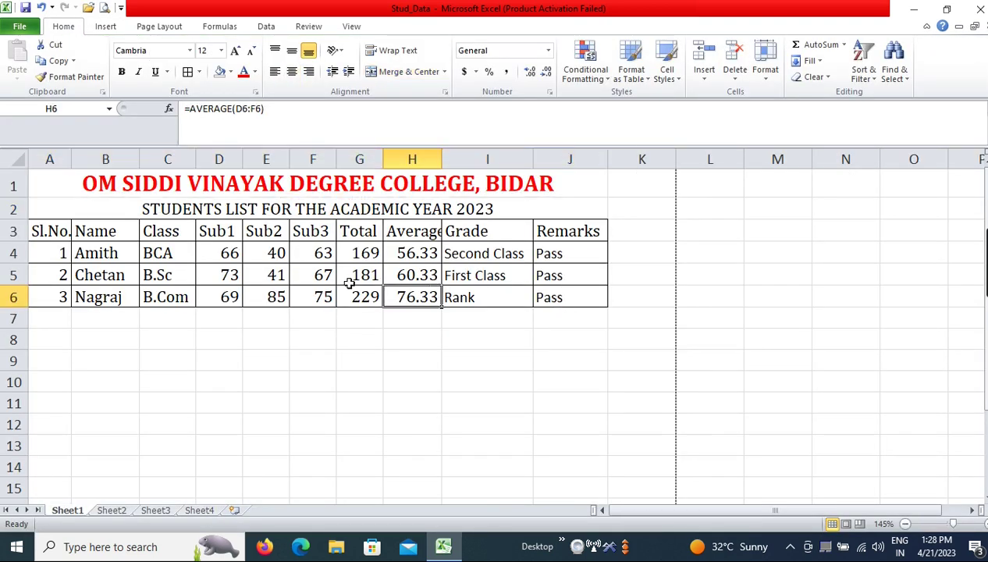
{"action": "left_click_drag", "start_coordinate": [87, 184], "coordinate": [176, 298]}
{"action": "left_click", "coordinate": [197, 357]}
{"action": "left_click", "coordinate": [80, 315]}
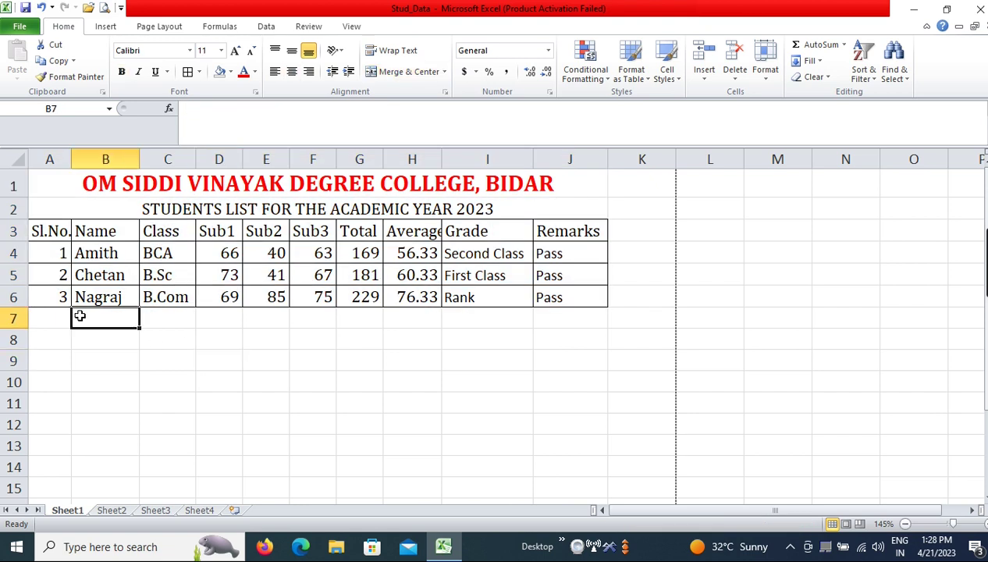
{"action": "left_click", "coordinate": [107, 269]}
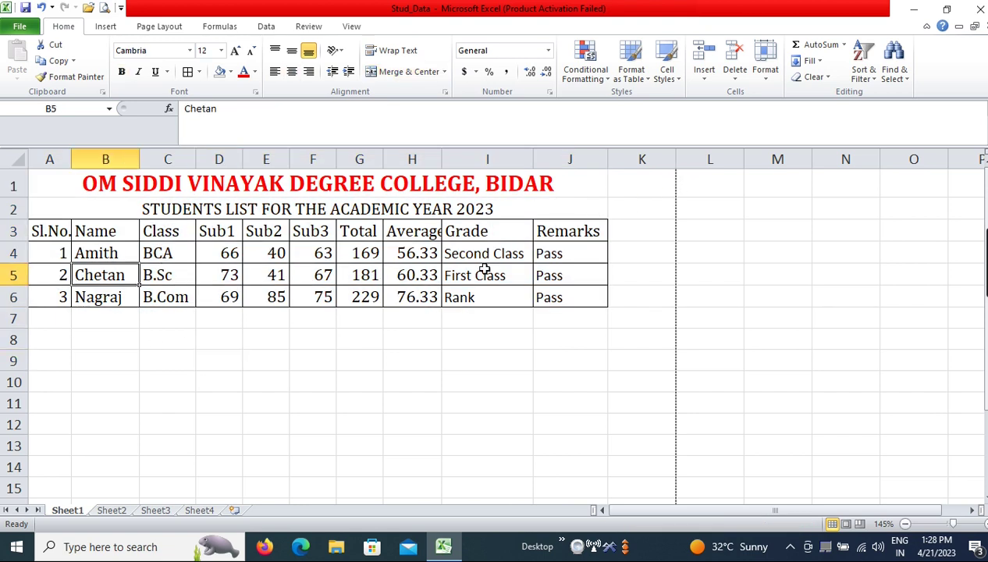
{"action": "left_click", "coordinate": [306, 274]}
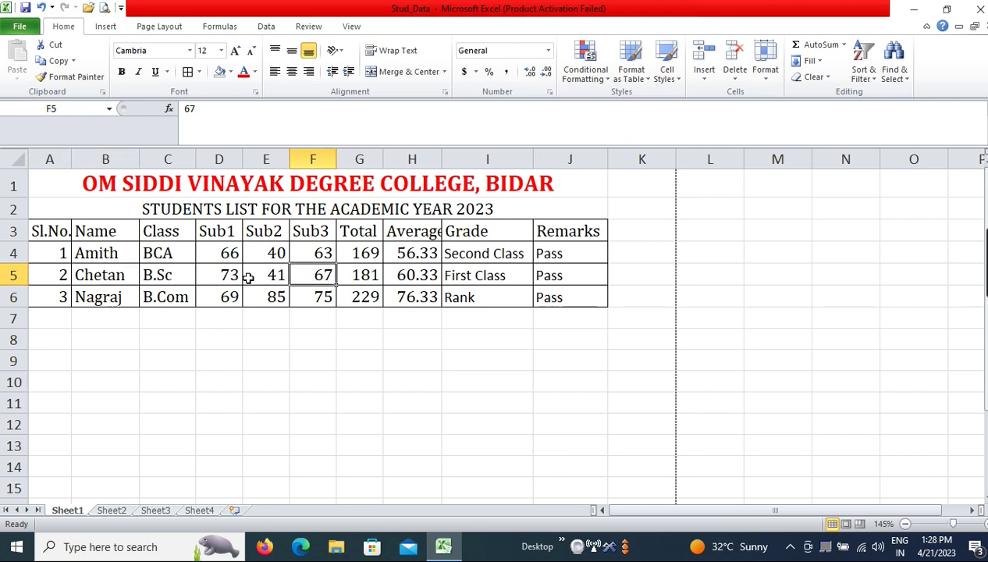
{"action": "left_click", "coordinate": [535, 298]}
Try to sort the student names in B4:B6 in descending order, expanding the selection to the adjacent data.
{"action": "left_click", "coordinate": [266, 28]}
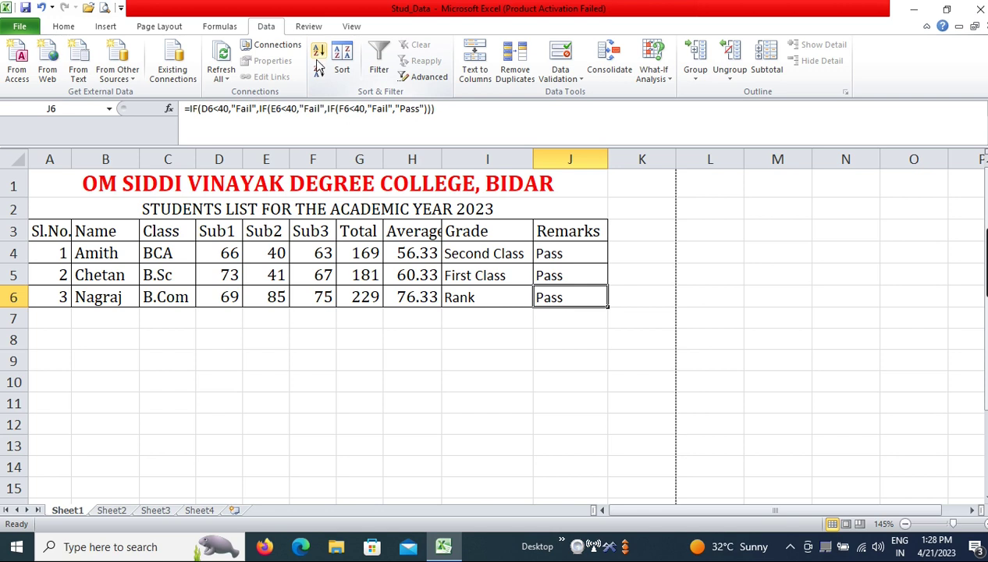
{"action": "left_click", "coordinate": [168, 273]}
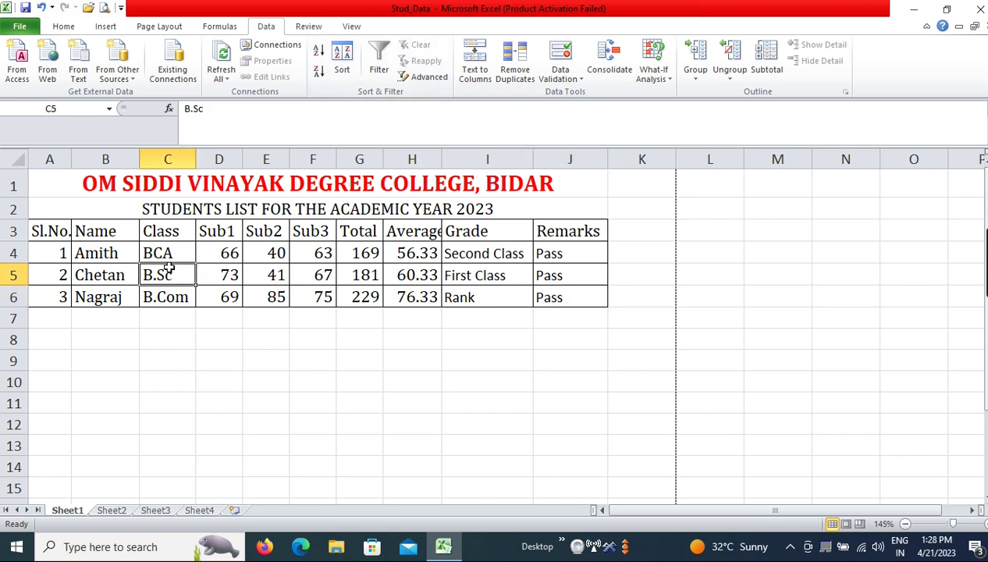
{"action": "left_click_drag", "start_coordinate": [107, 253], "coordinate": [98, 301]}
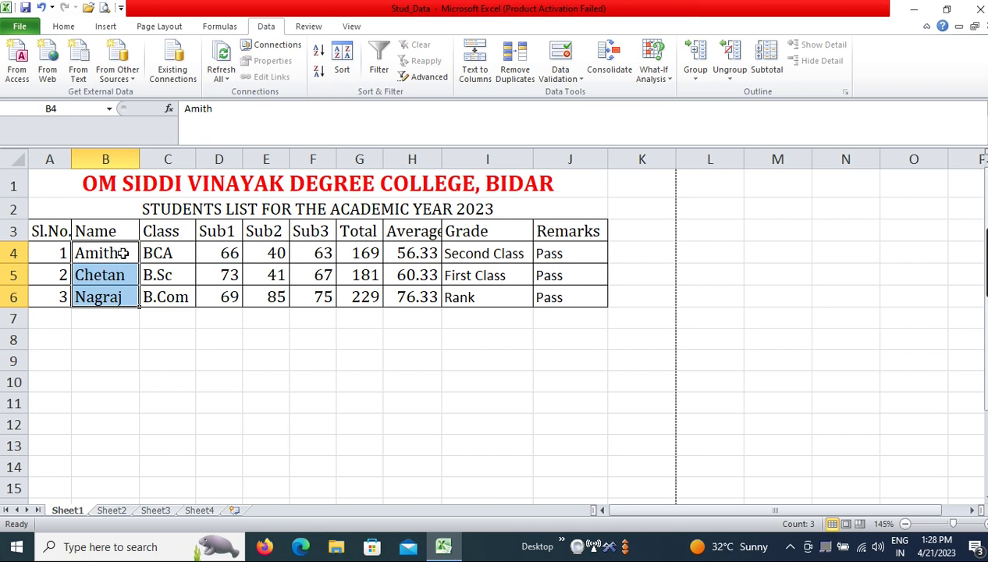
{"action": "left_click", "coordinate": [319, 73]}
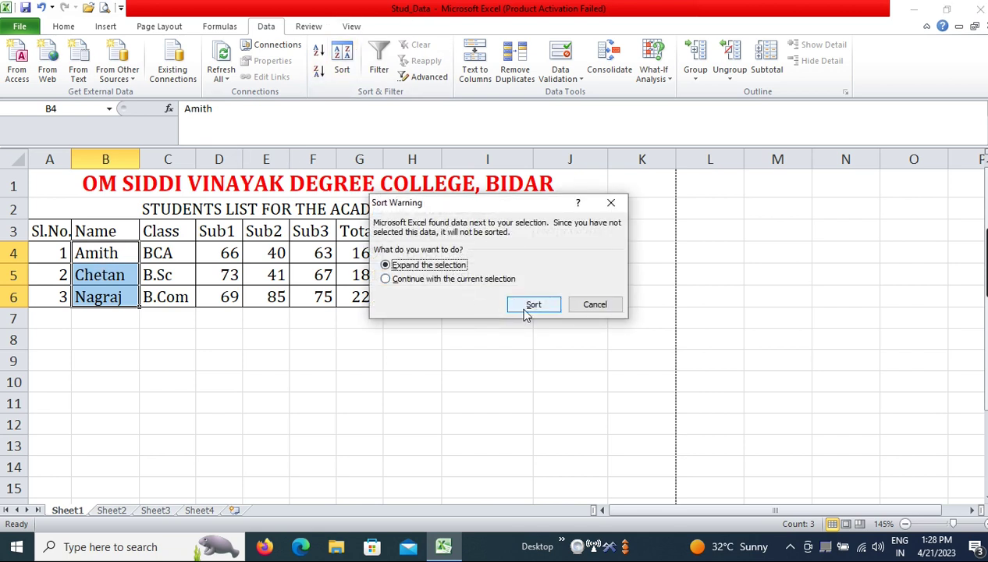
{"action": "left_click", "coordinate": [531, 305]}
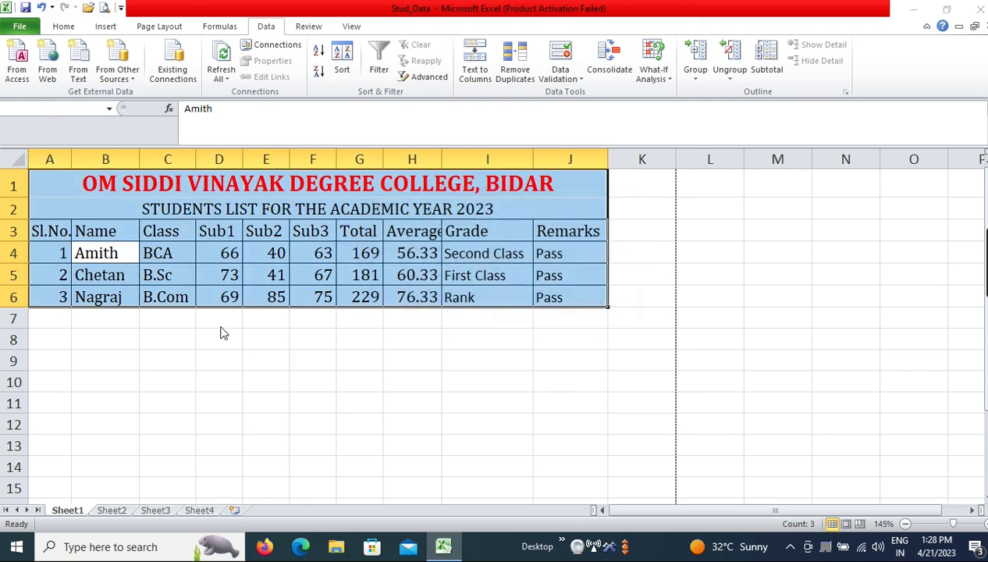
{"action": "left_click", "coordinate": [500, 324]}
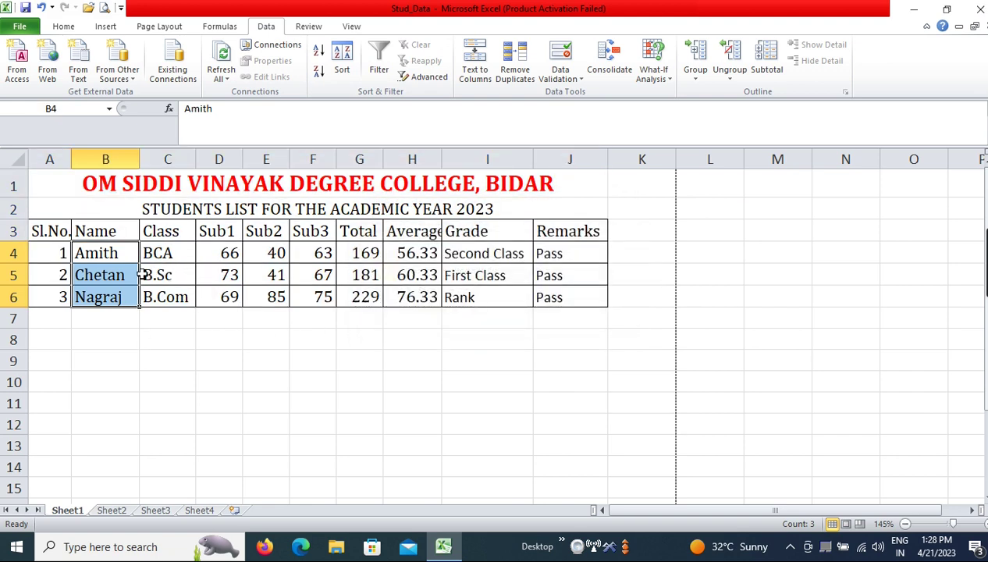
{"action": "left_click", "coordinate": [92, 185]}
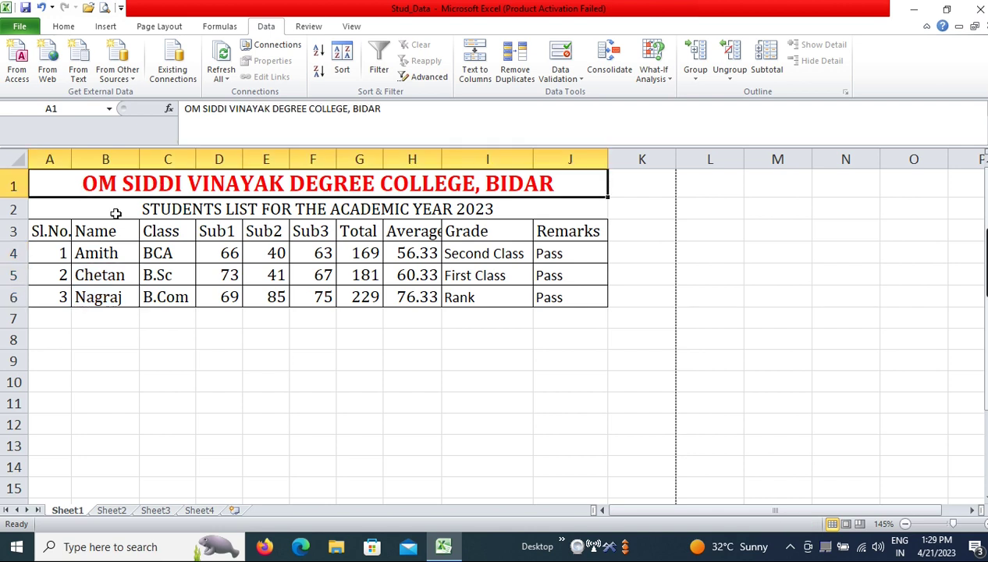
{"action": "left_click", "coordinate": [115, 213]}
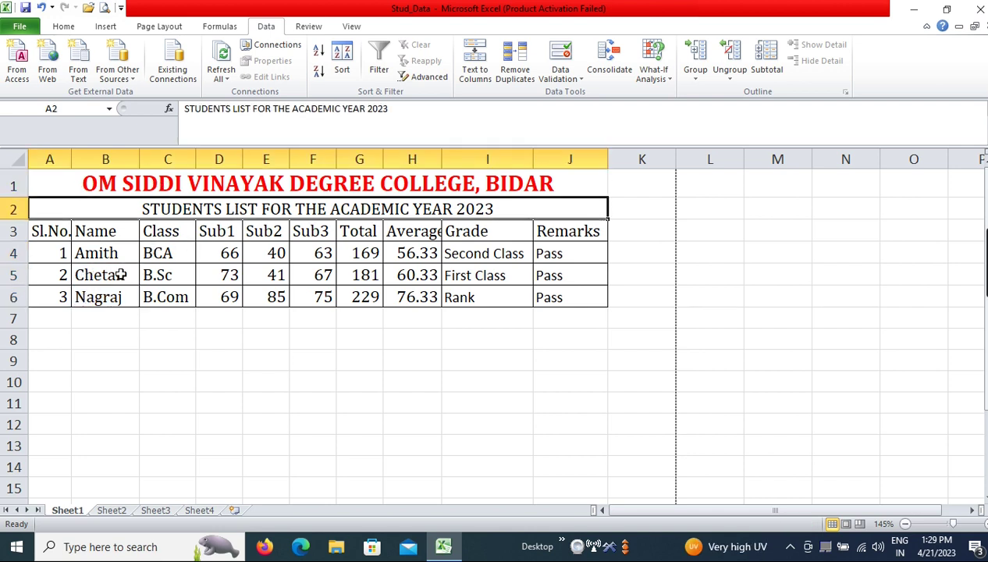
{"action": "left_click_drag", "start_coordinate": [97, 252], "coordinate": [101, 297]}
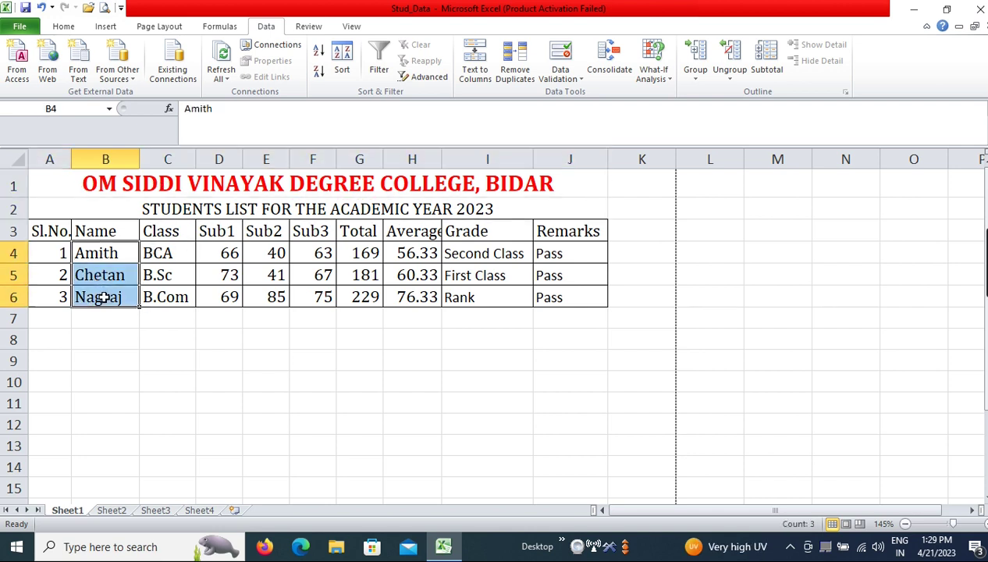
{"action": "left_click", "coordinate": [275, 255]}
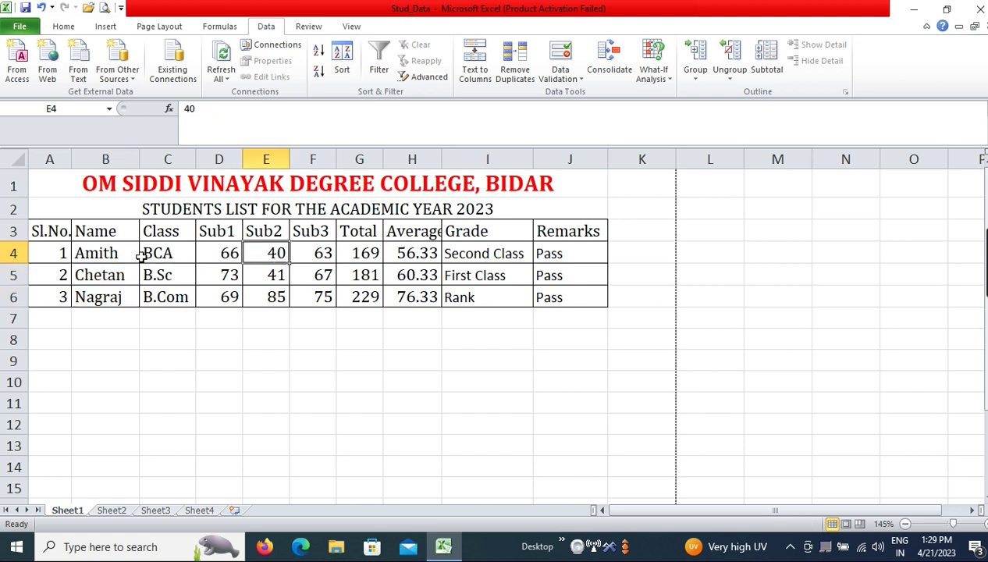
Apply a filter to the header row A3:J3 instead of the merged title row.
{"action": "left_click", "coordinate": [387, 69]}
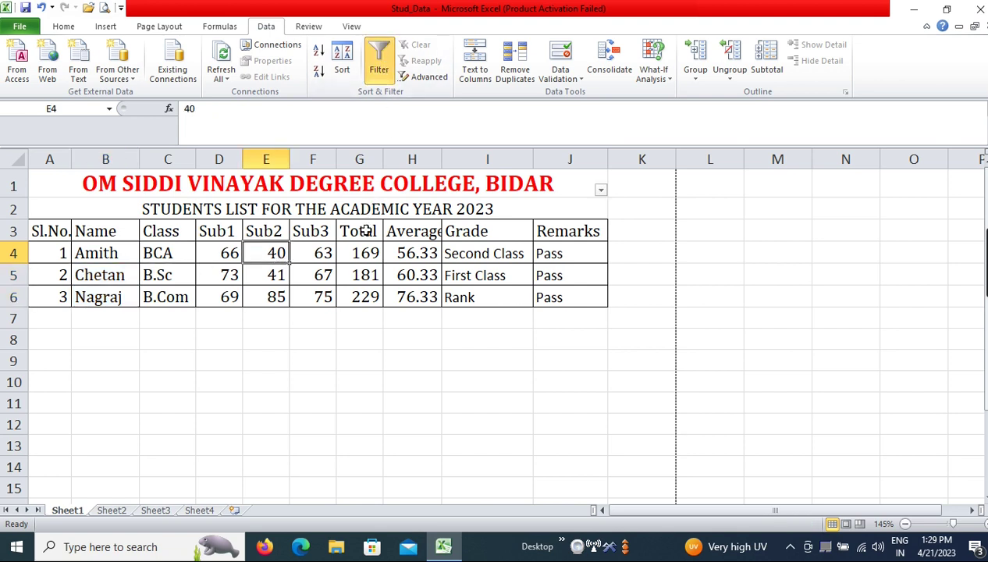
{"action": "left_click_drag", "start_coordinate": [45, 229], "coordinate": [584, 224]}
{"action": "left_click", "coordinate": [382, 65]}
{"action": "left_click", "coordinate": [382, 66]}
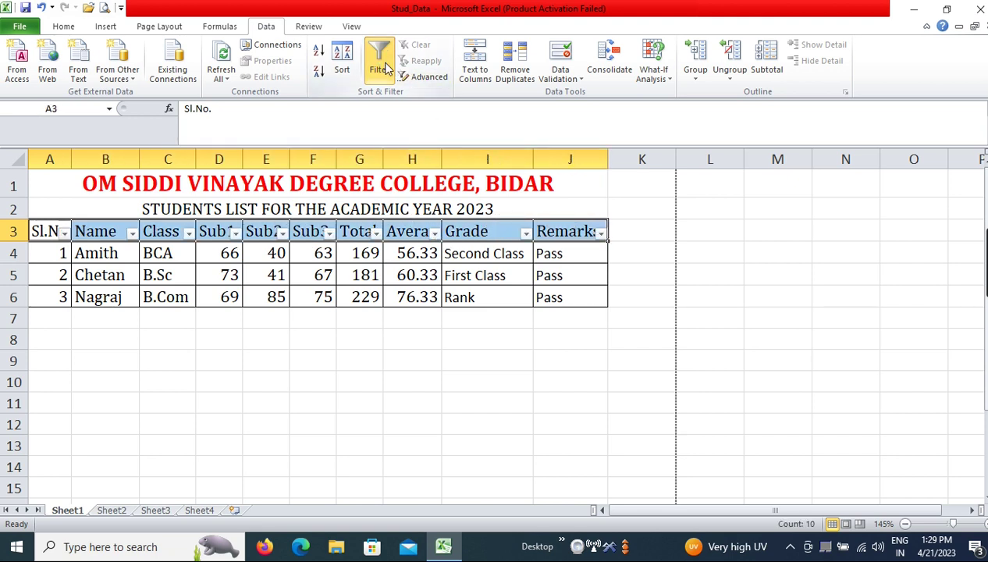
{"action": "left_click", "coordinate": [316, 335]}
Filter the Name column to show only the third student's record.
{"action": "left_click", "coordinate": [132, 232]}
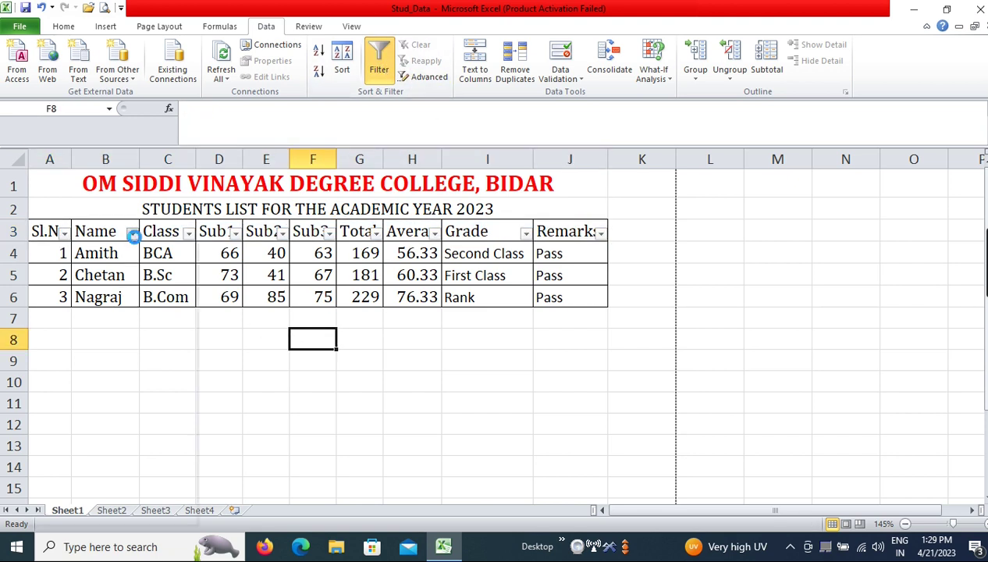
{"action": "left_click", "coordinate": [56, 380]}
{"action": "left_click", "coordinate": [50, 392]}
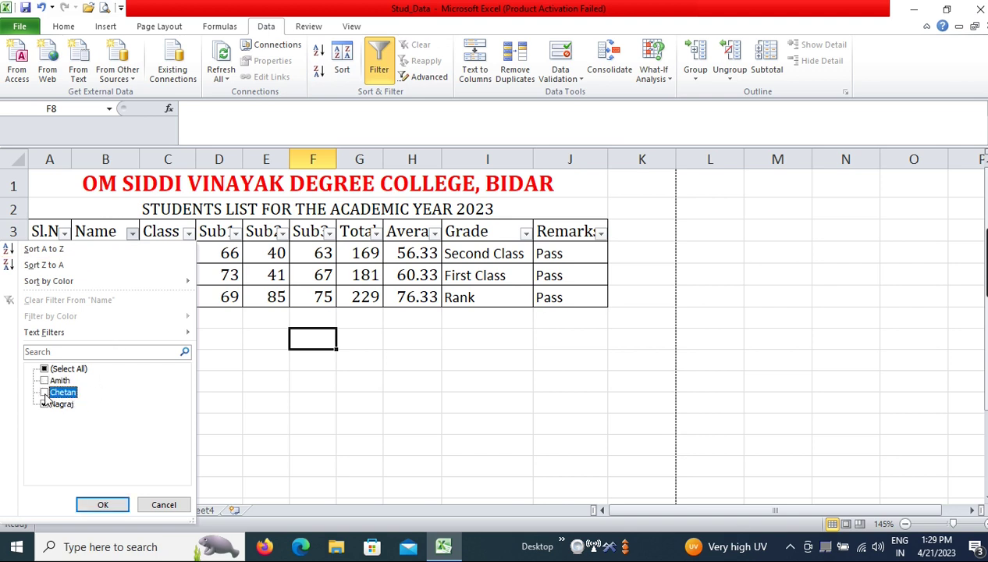
{"action": "left_click", "coordinate": [102, 505]}
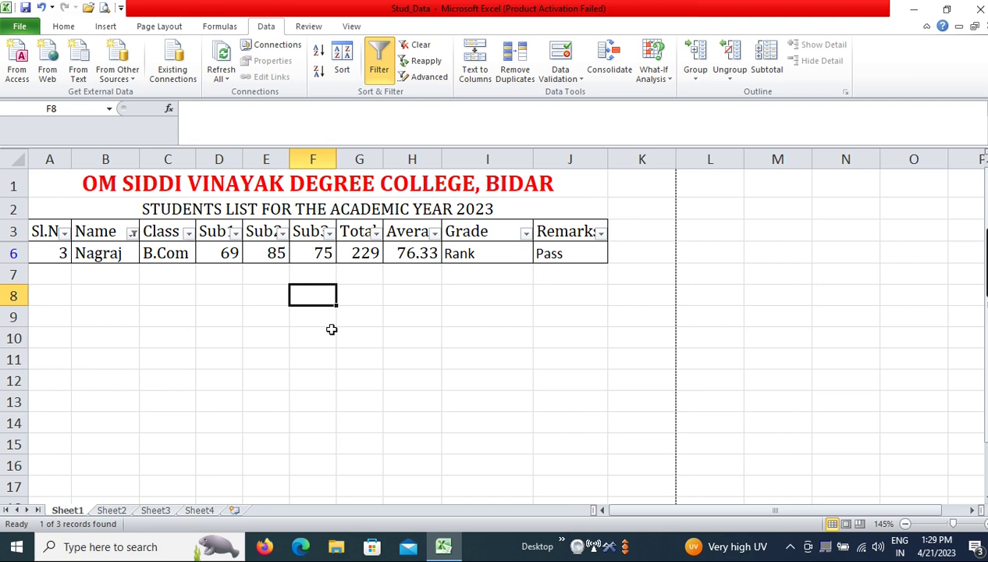
Reset the Name column filter to show all students again.
{"action": "left_click", "coordinate": [134, 239]}
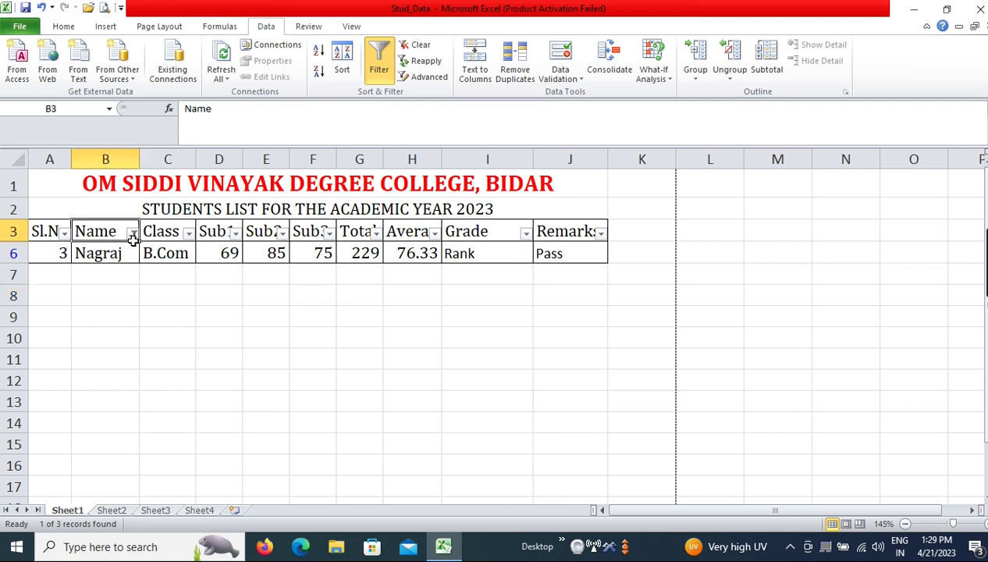
{"action": "left_click", "coordinate": [134, 235]}
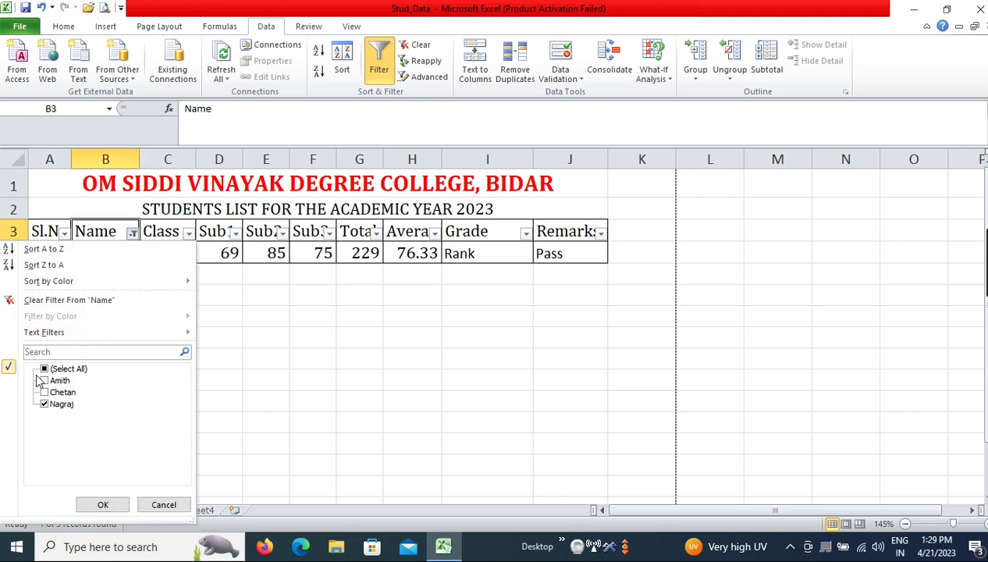
{"action": "left_click", "coordinate": [46, 369]}
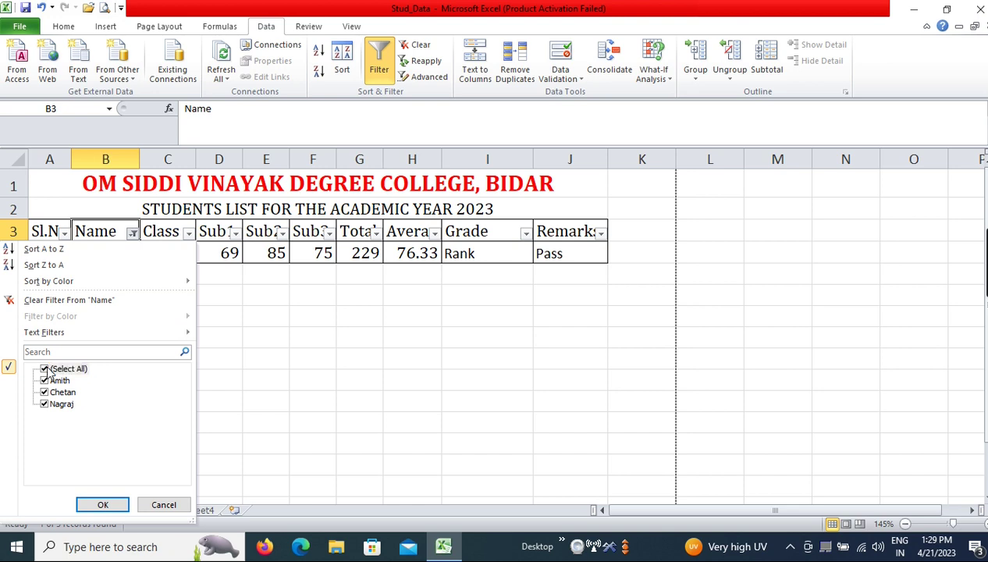
{"action": "left_click", "coordinate": [104, 504]}
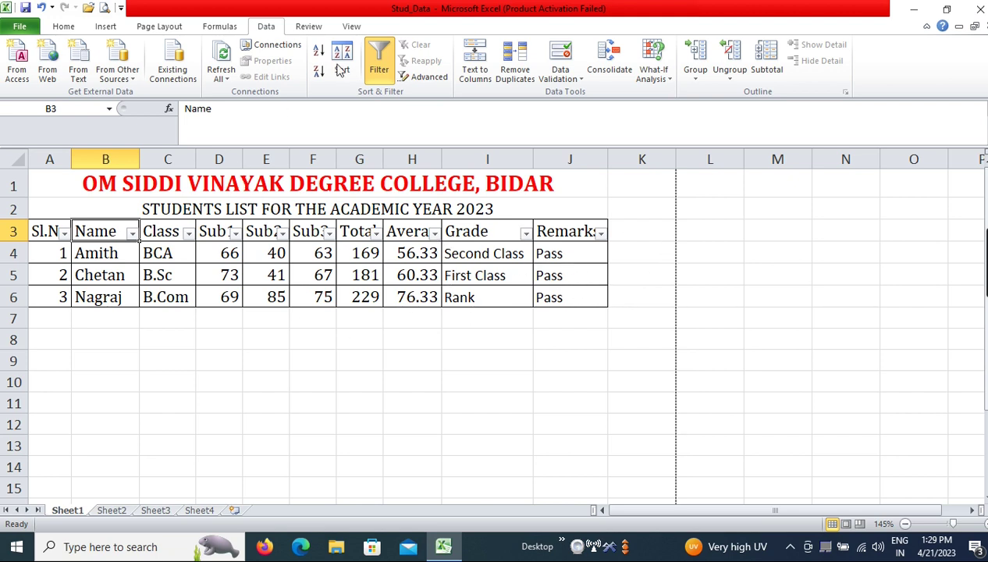
Remove the filter from the header row and deselect the Remarks heading.
{"action": "left_click", "coordinate": [145, 31]}
{"action": "left_click", "coordinate": [65, 27]}
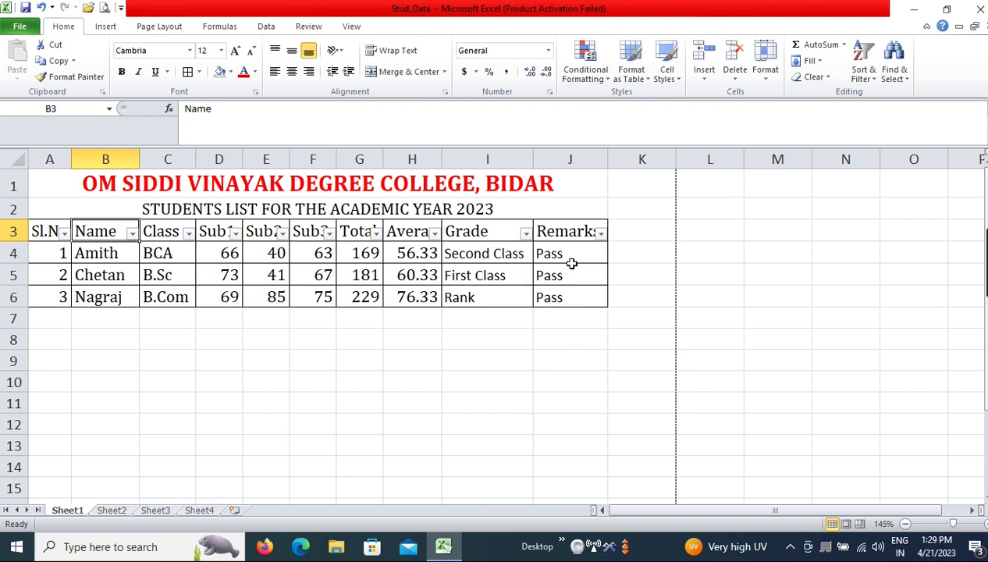
{"action": "left_click", "coordinate": [564, 232]}
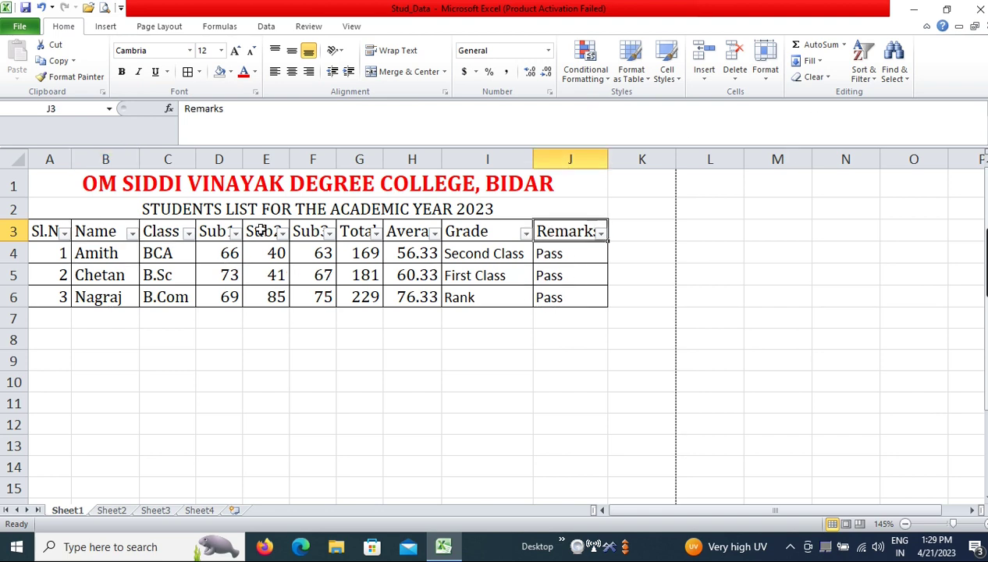
{"action": "left_click", "coordinate": [868, 78]}
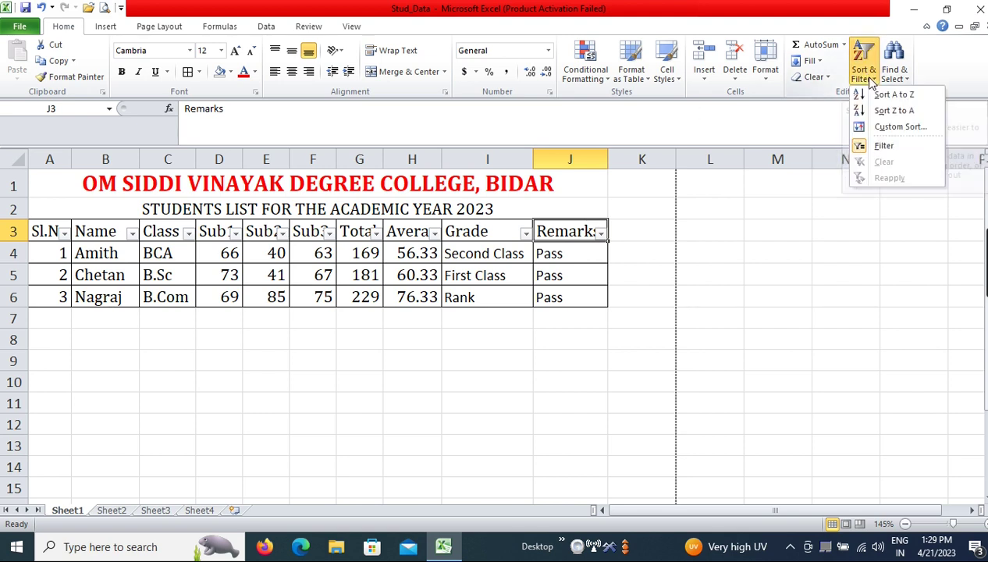
{"action": "left_click", "coordinate": [871, 148]}
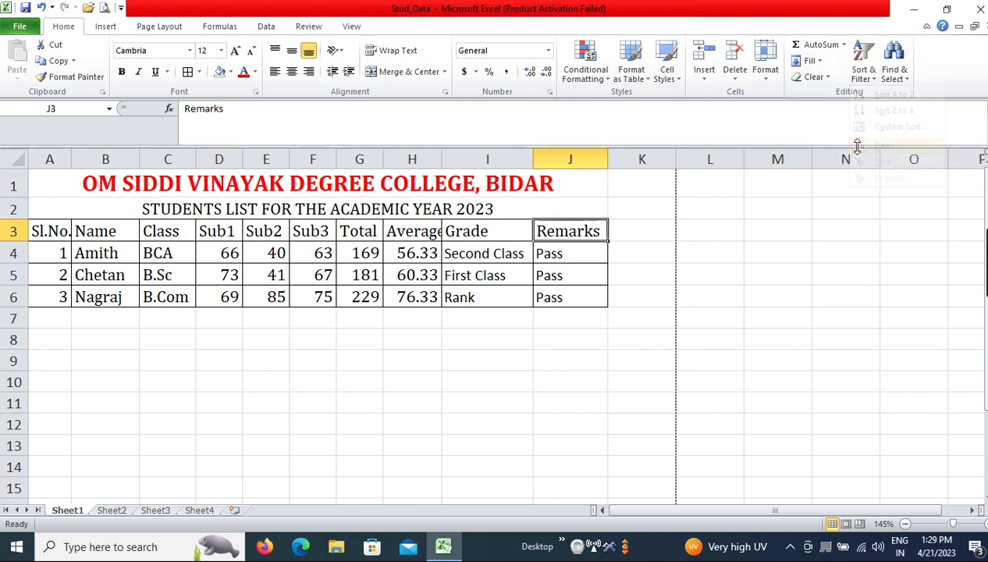
{"action": "left_click", "coordinate": [384, 313]}
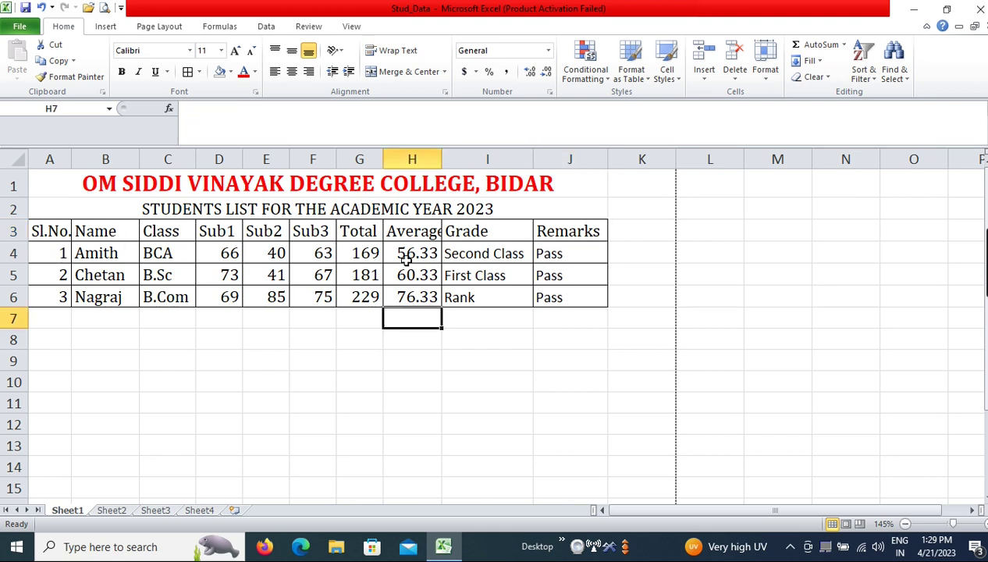